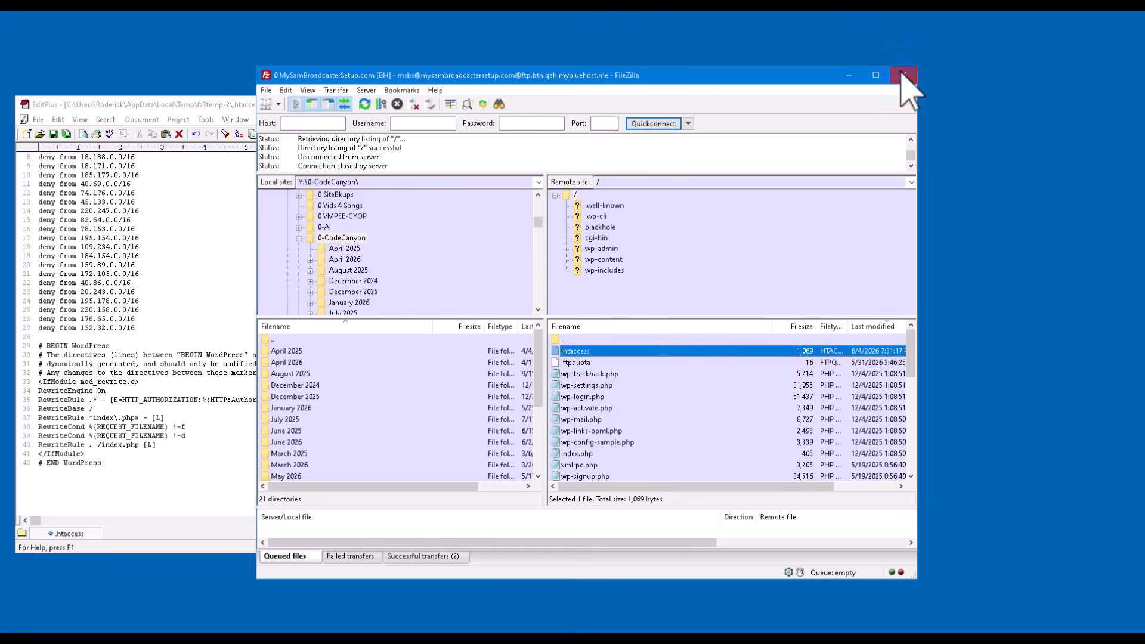
# - Open the Database Setup utility from the RadioDJv2050 Setup folder on drive E: under RADIODJ
pyautogui.click(468, 105)
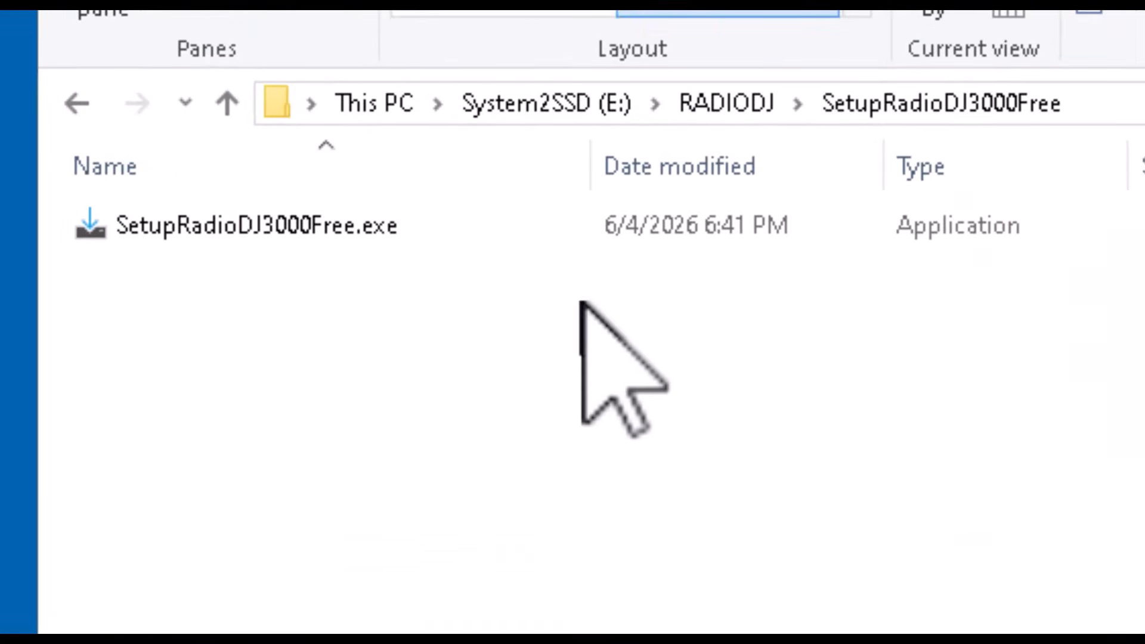
pyautogui.click(746, 92)
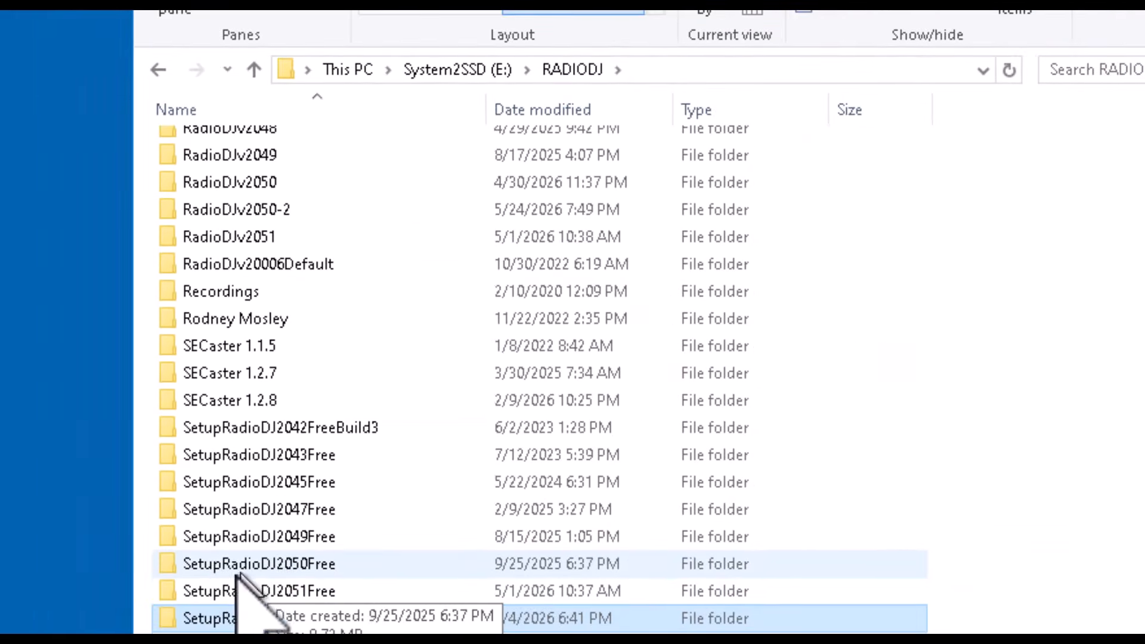
pyautogui.scroll(1, 300, 477)
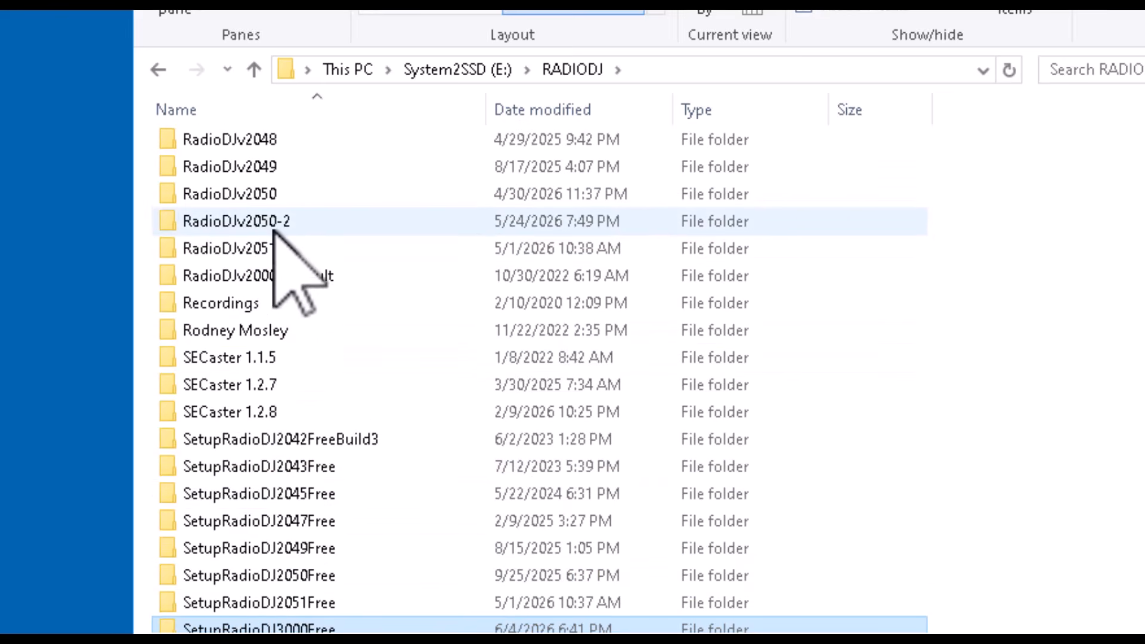
pyautogui.doubleClick(266, 197)
pyautogui.doubleClick(215, 393)
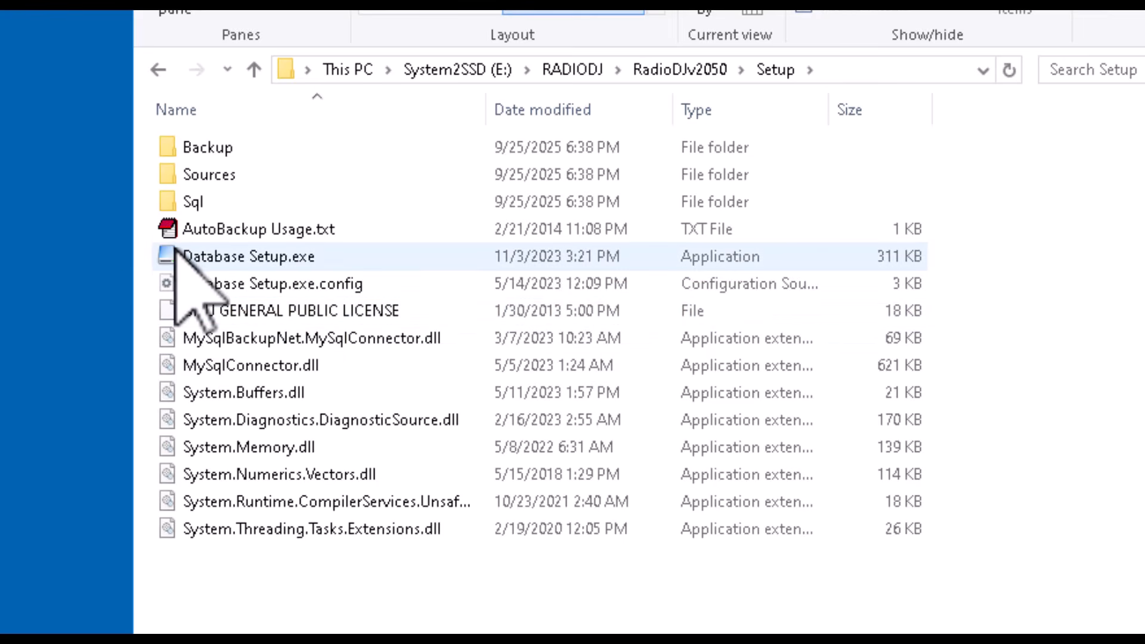
pyautogui.click(175, 247)
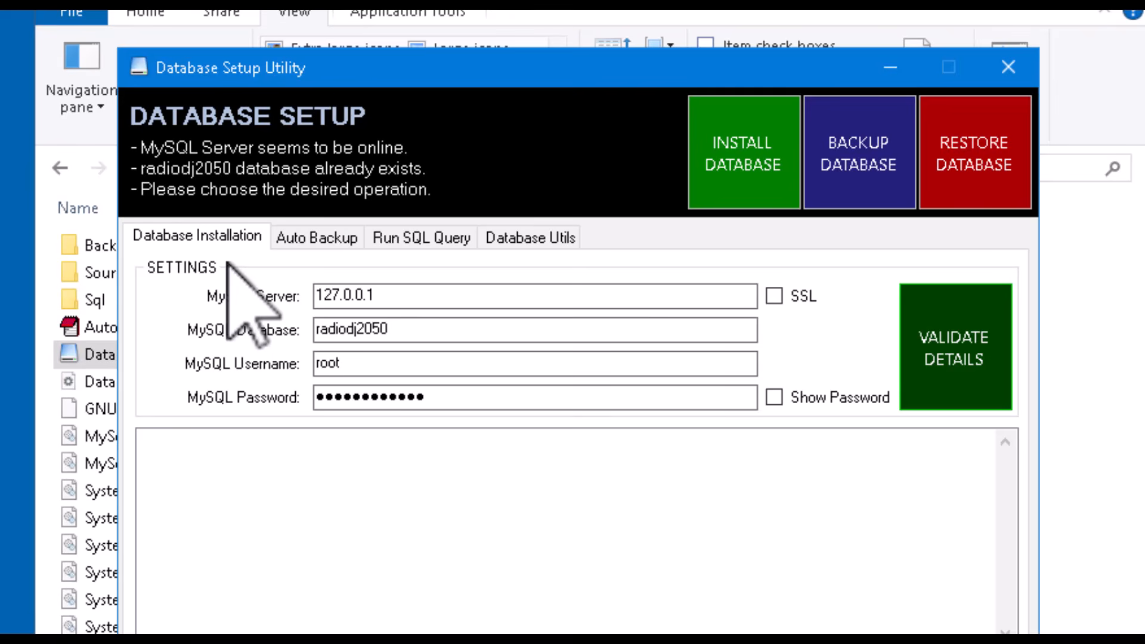
# - Set the Auto Backup location to E:\RADIODJ\RadioDJv2050\Setup\Backup
pyautogui.click(322, 235)
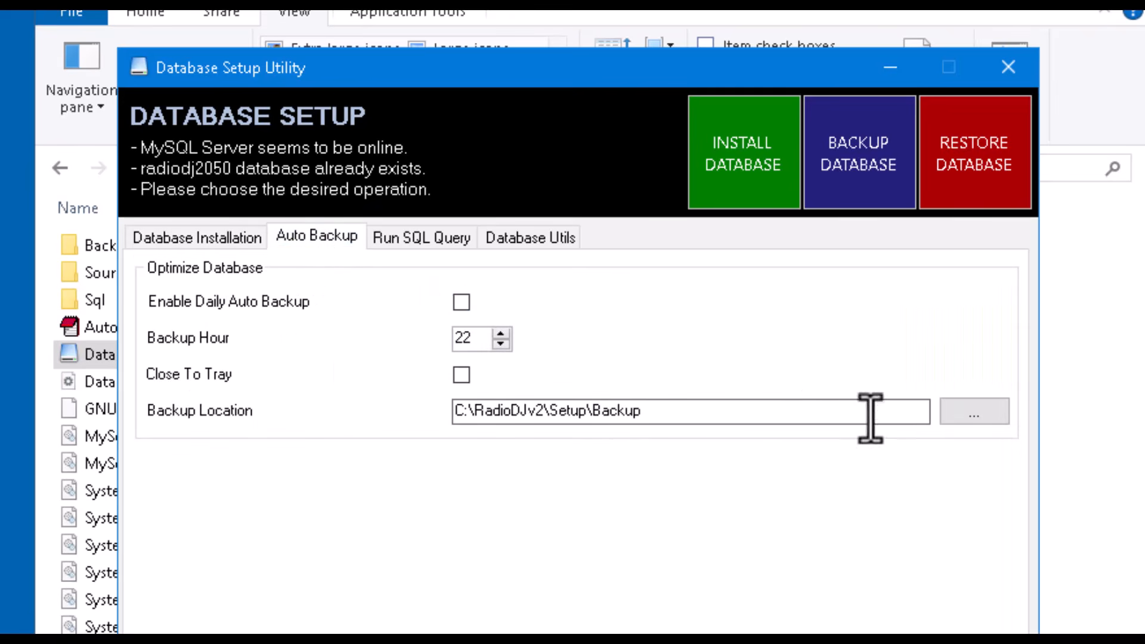
pyautogui.click(967, 416)
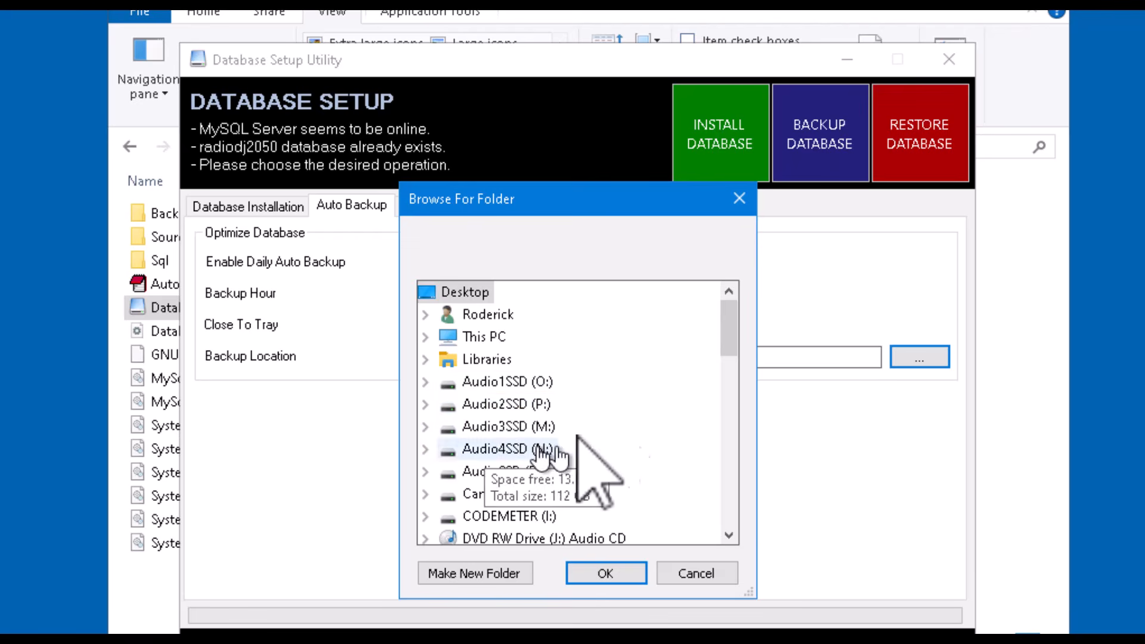
pyautogui.scroll(-1, 640, 327)
pyautogui.scroll(-2, 640, 327)
pyautogui.scroll(-1, 639, 326)
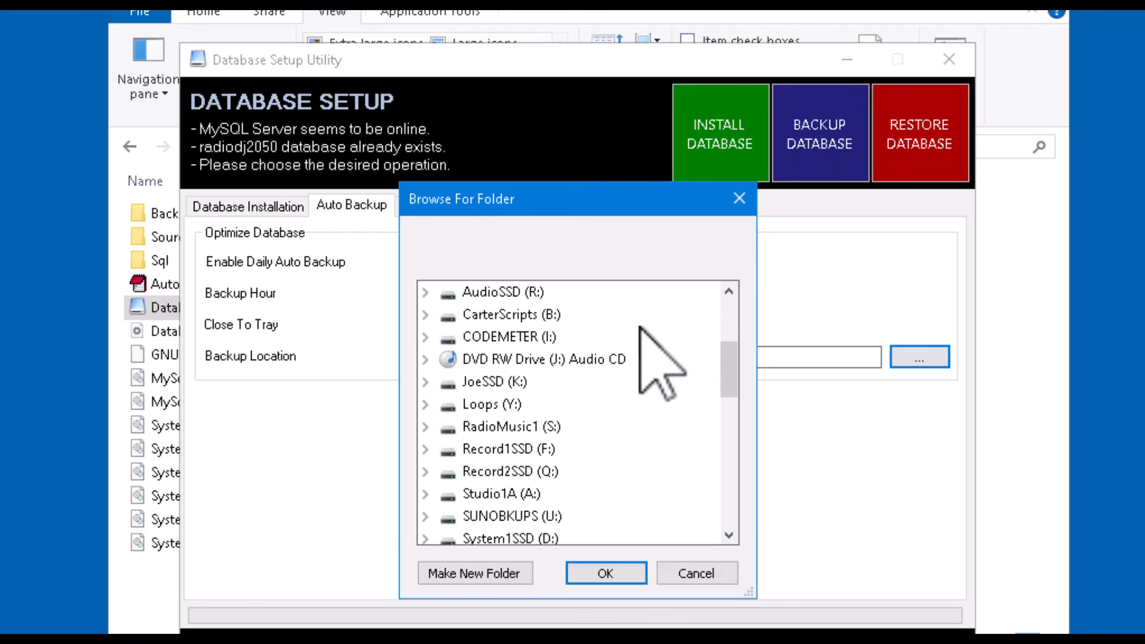
pyautogui.scroll(3, 639, 327)
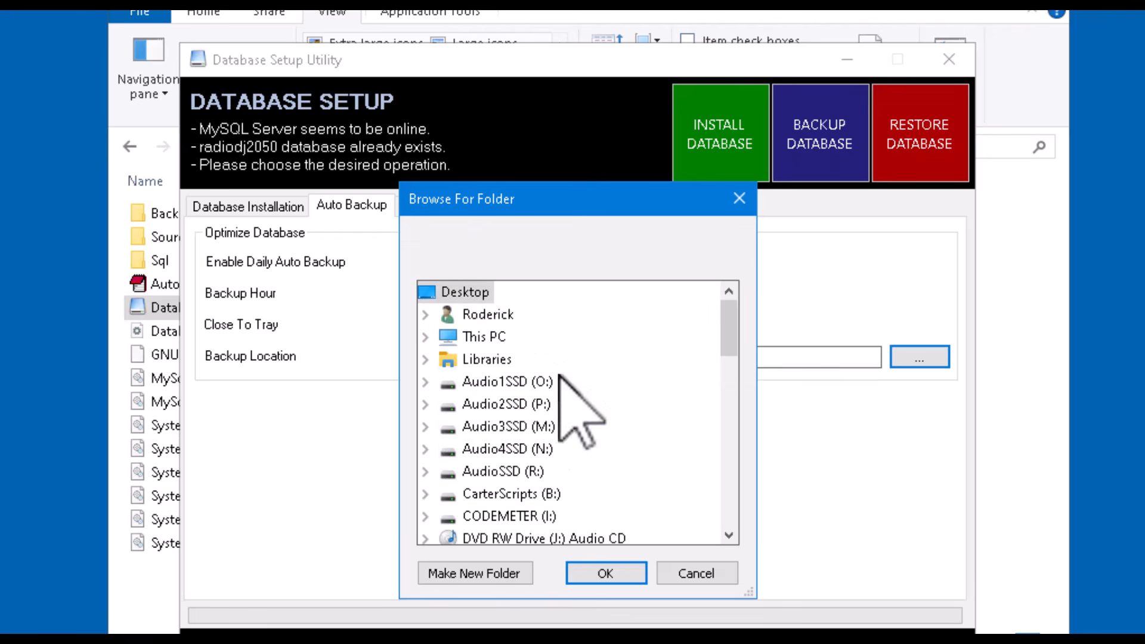
pyautogui.click(423, 337)
pyautogui.scroll(-2, 638, 448)
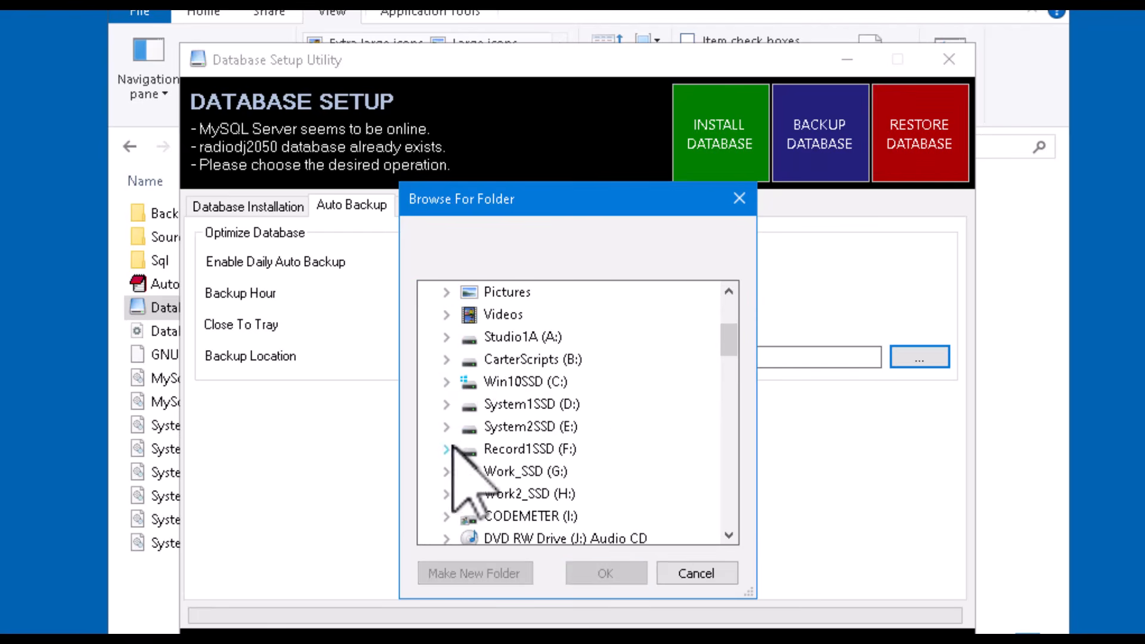
pyautogui.click(447, 427)
pyautogui.scroll(-3, 617, 397)
pyautogui.scroll(-4, 617, 397)
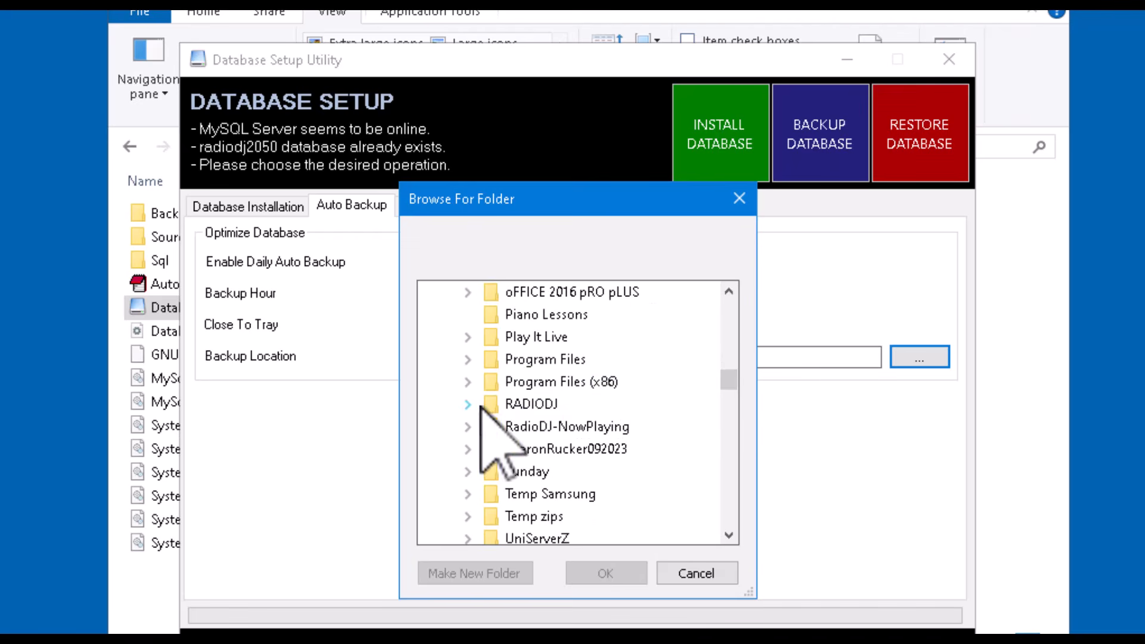
pyautogui.click(472, 404)
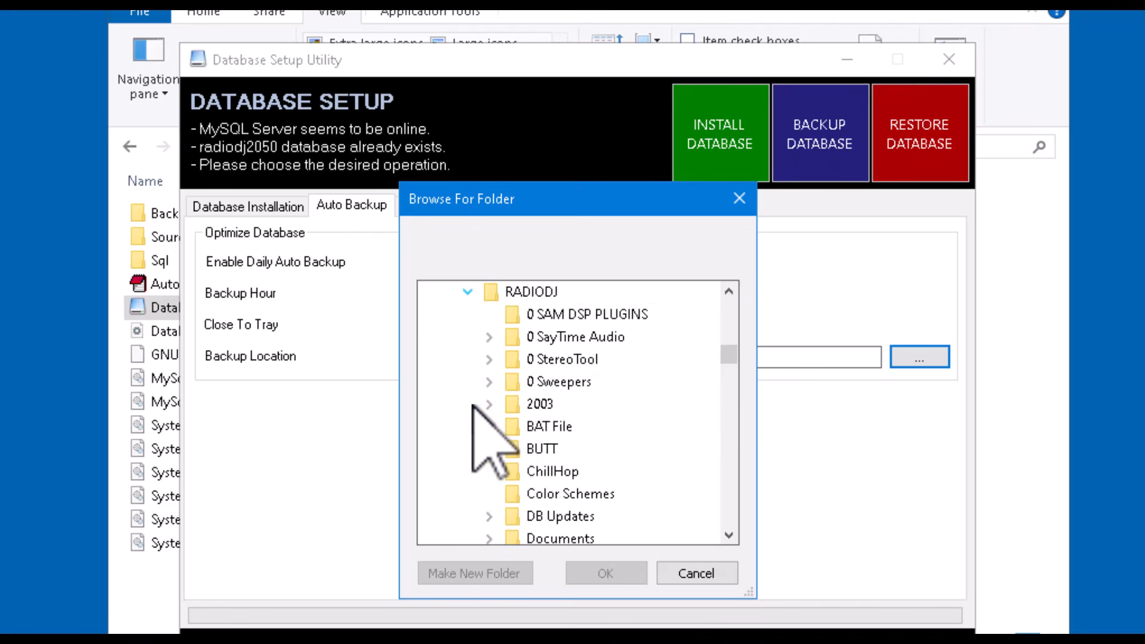
pyautogui.scroll(-15, 672, 394)
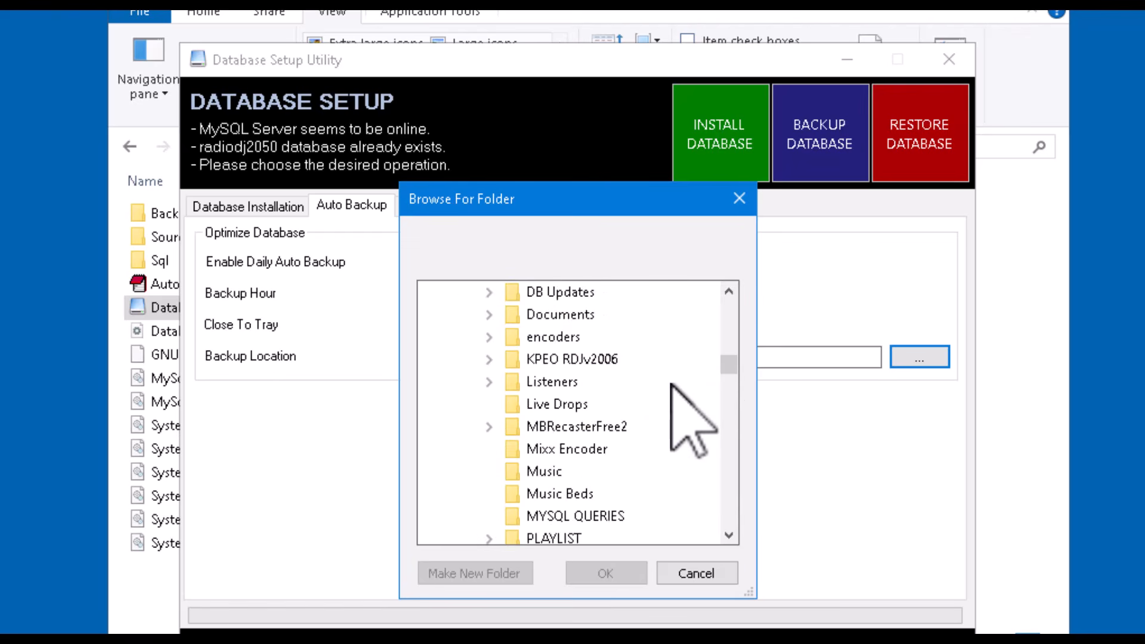
pyautogui.scroll(-6, 671, 385)
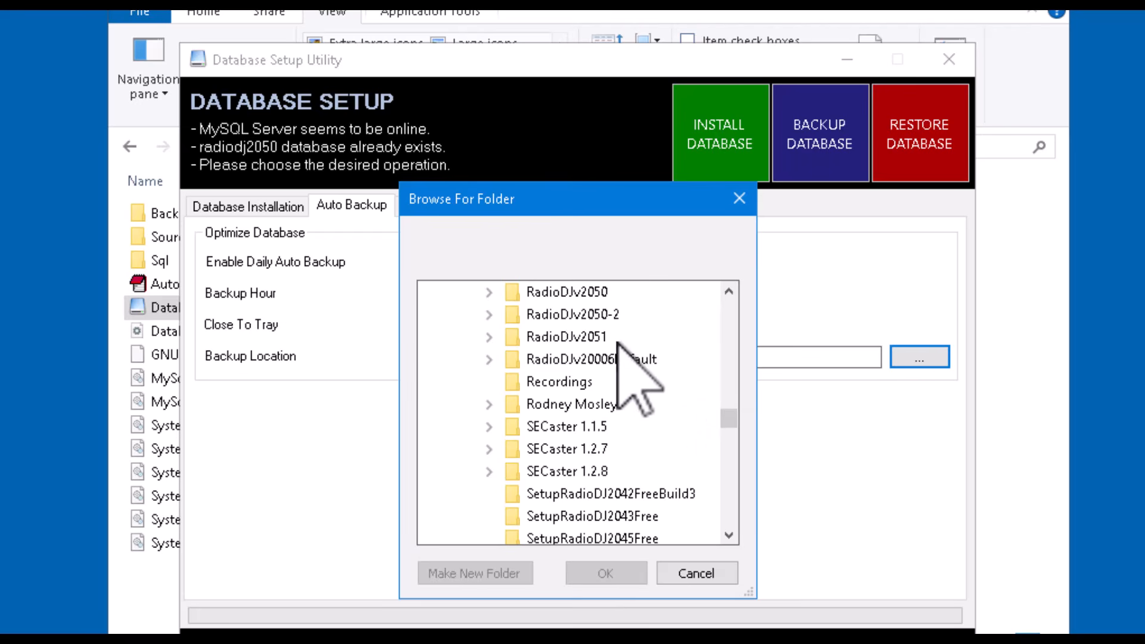
pyautogui.scroll(1, 656, 375)
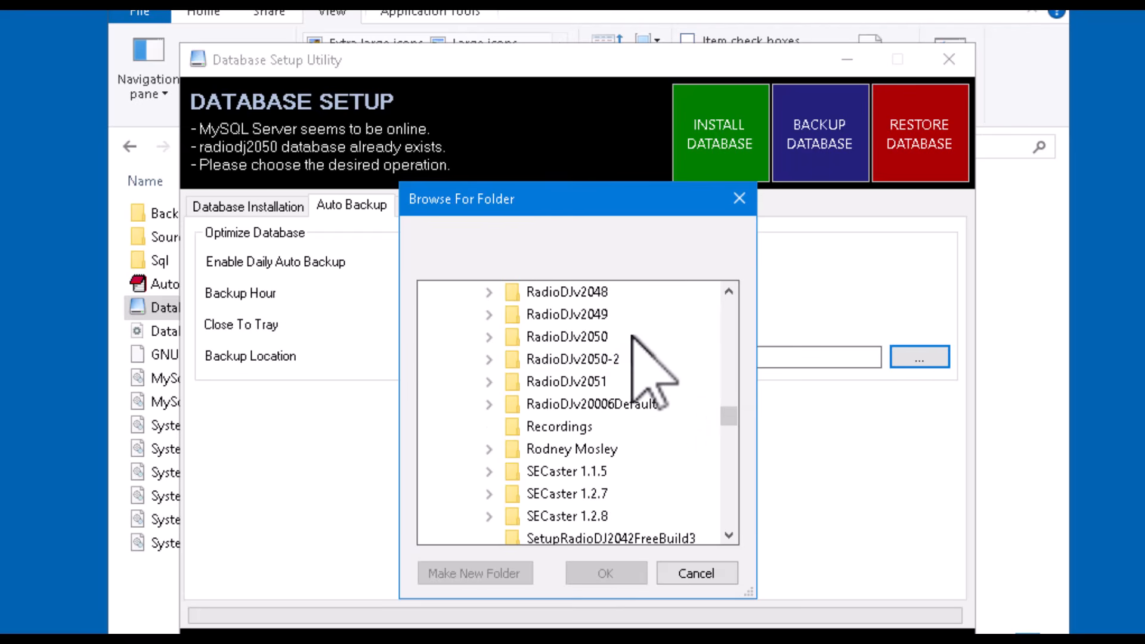
pyautogui.click(488, 337)
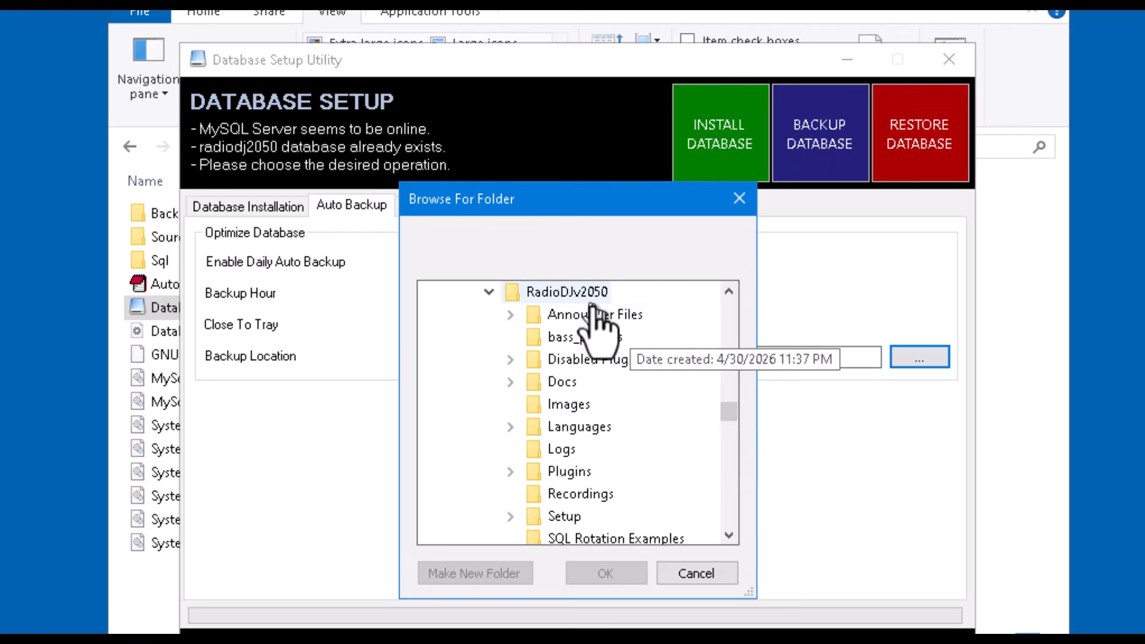
pyautogui.scroll(-1, 597, 316)
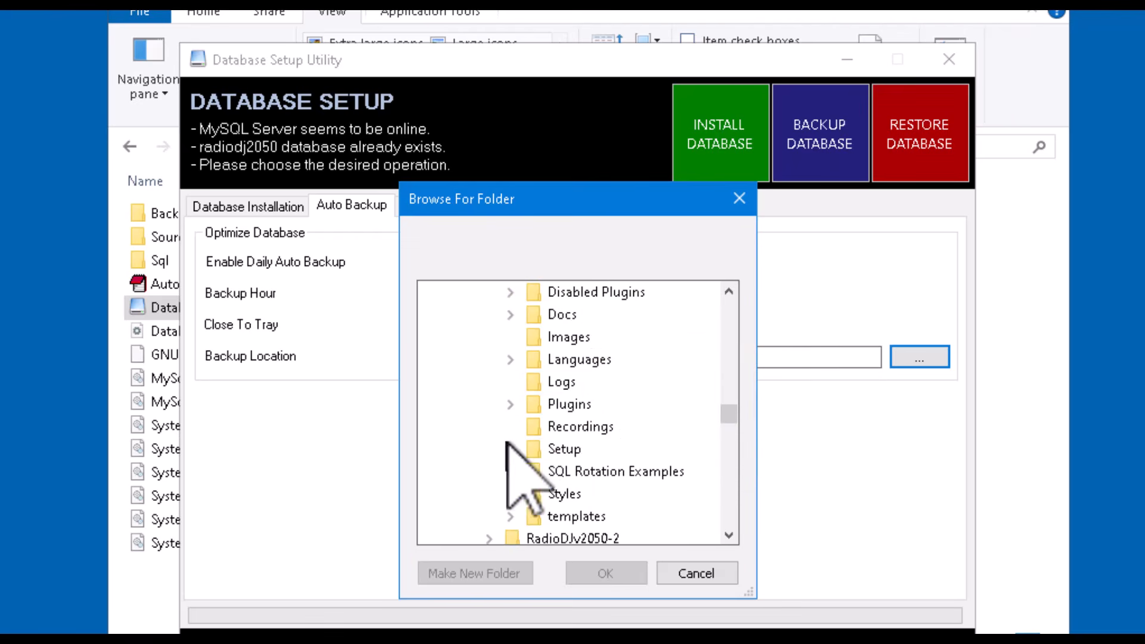
pyautogui.click(510, 448)
pyautogui.click(589, 471)
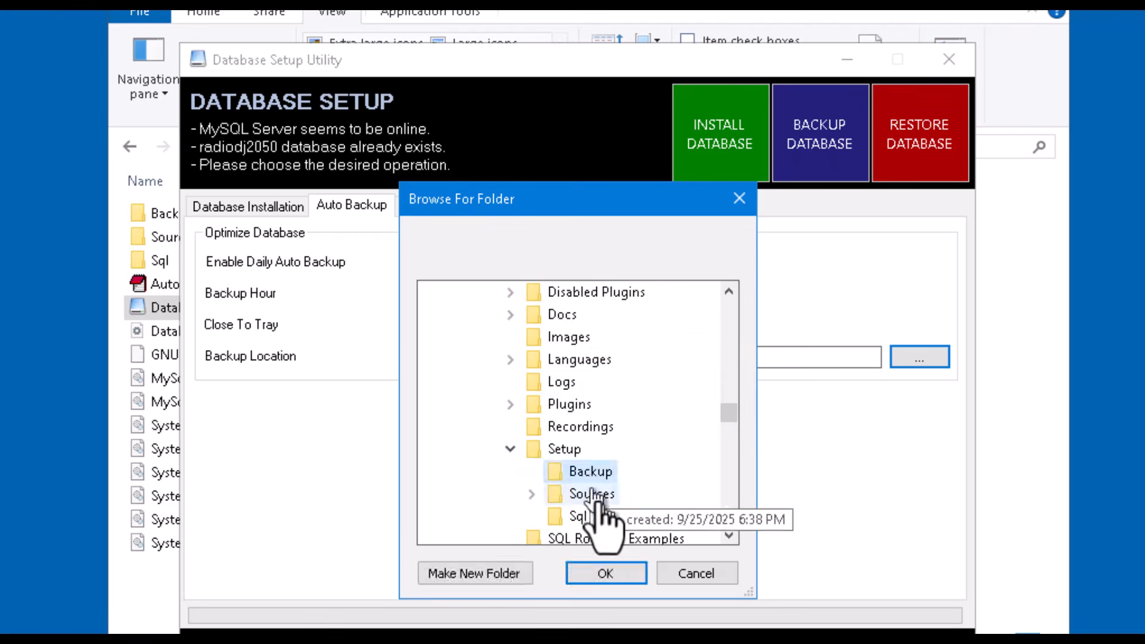
pyautogui.click(609, 572)
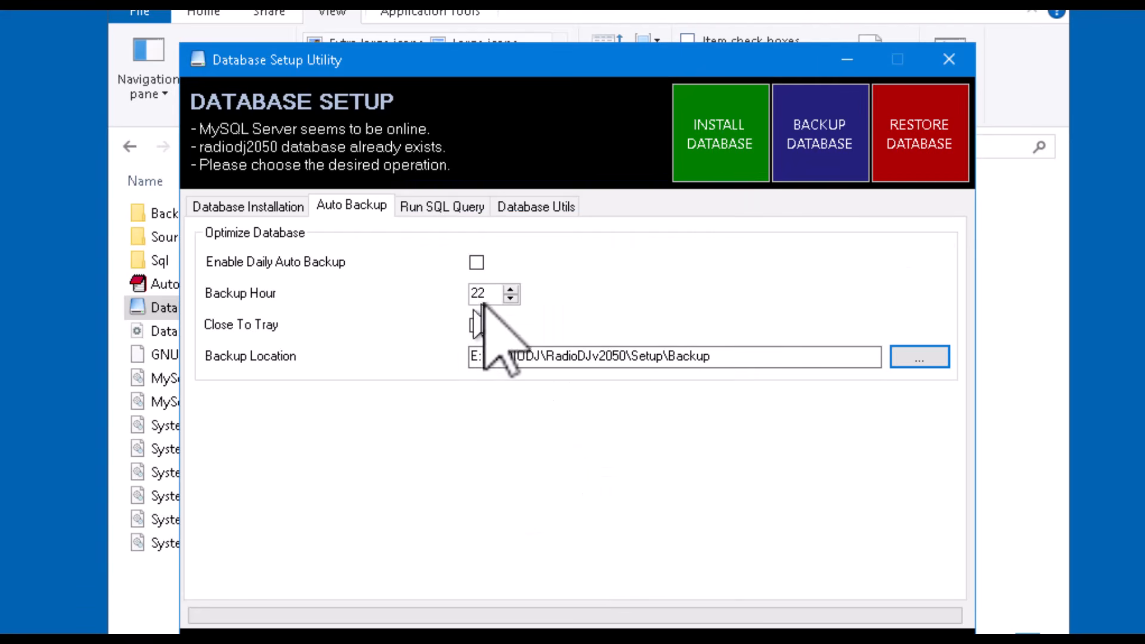
# - Back up the radiodj2050 database and close the Database Setup utility
pyautogui.click(823, 148)
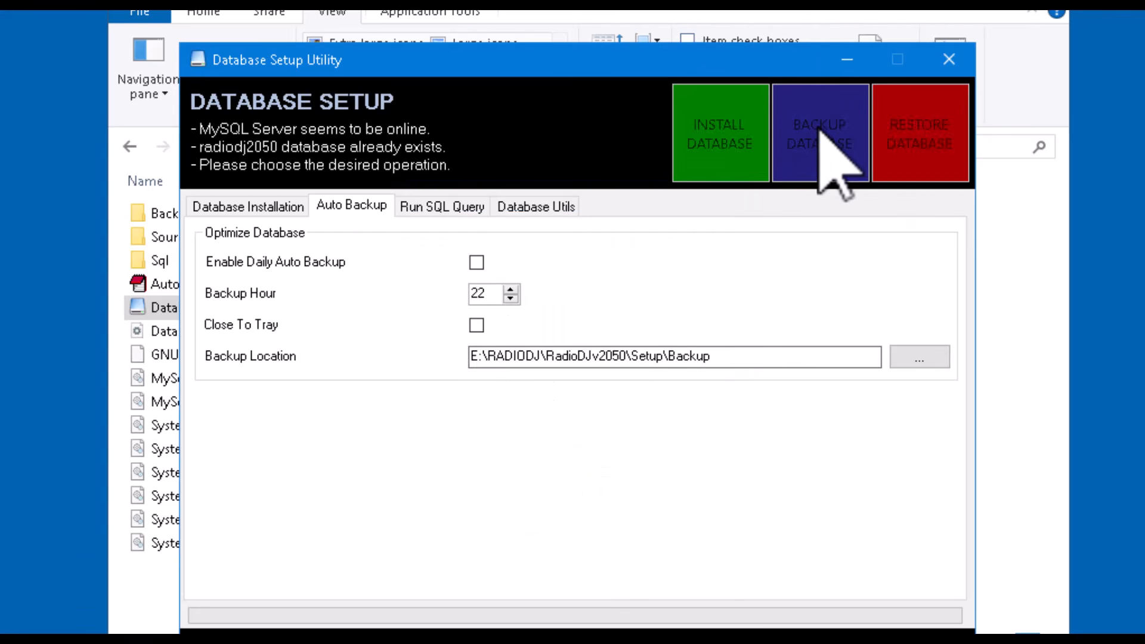
pyautogui.click(247, 207)
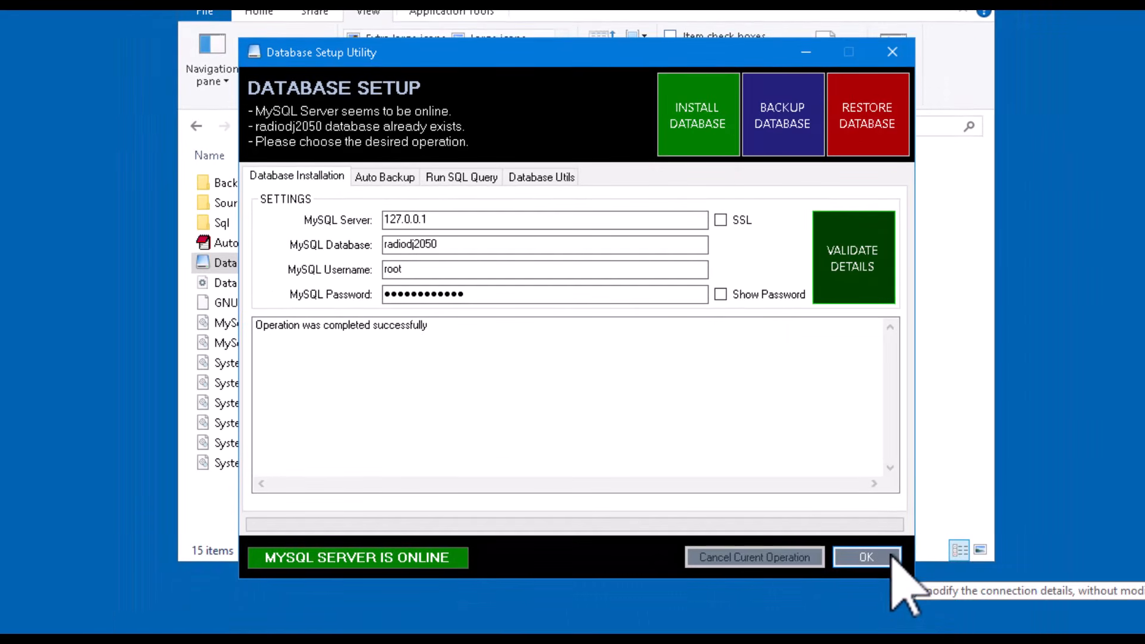
pyautogui.click(891, 556)
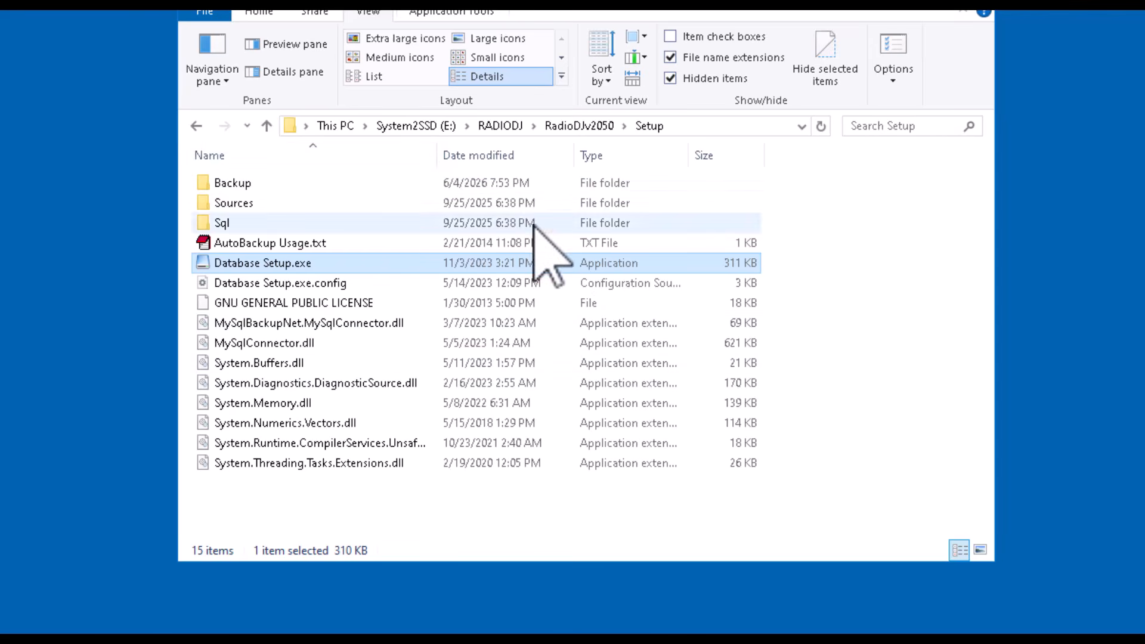
# - Open the Database Setup utility from the RadioDJv2050-2 Setup folder under RADIODJ
pyautogui.click(582, 122)
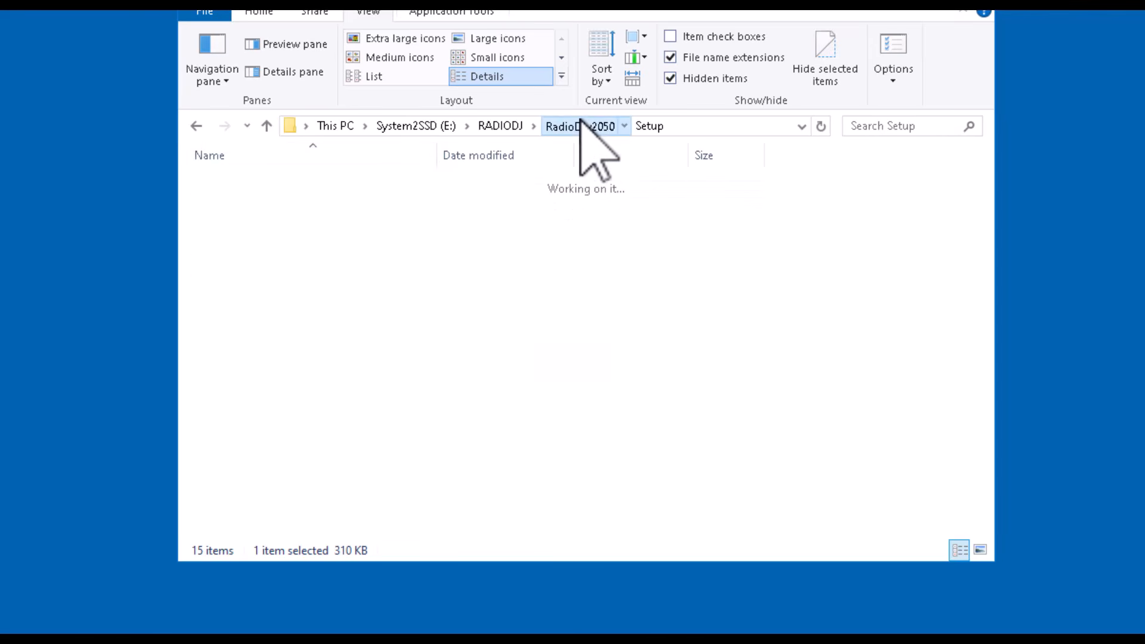
pyautogui.click(268, 126)
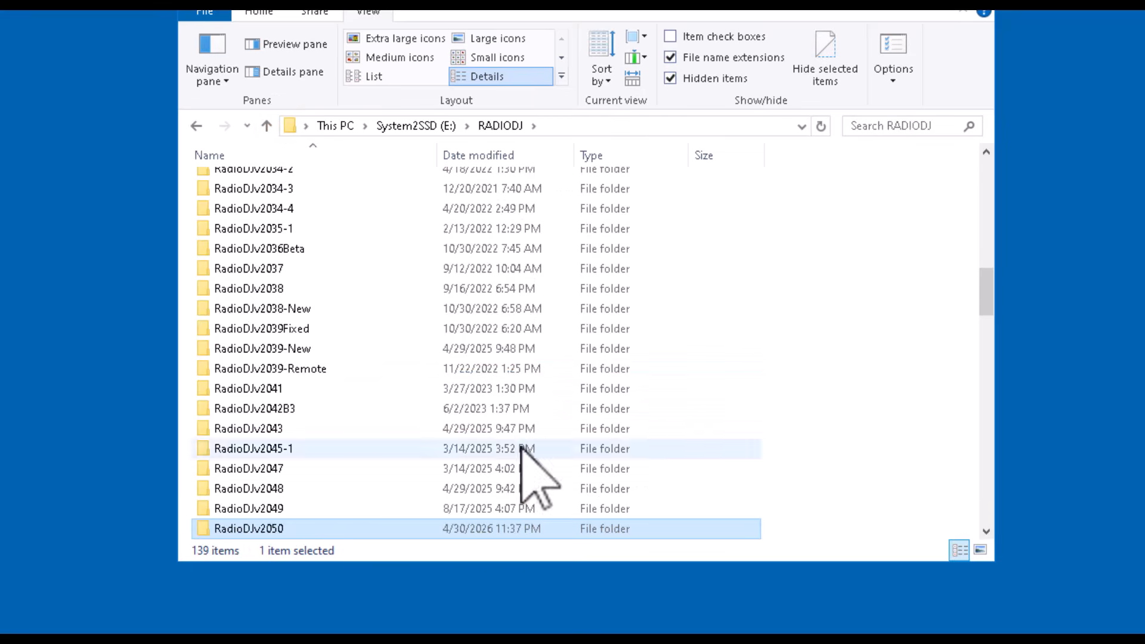
pyautogui.scroll(-1, 310, 494)
pyautogui.doubleClick(281, 488)
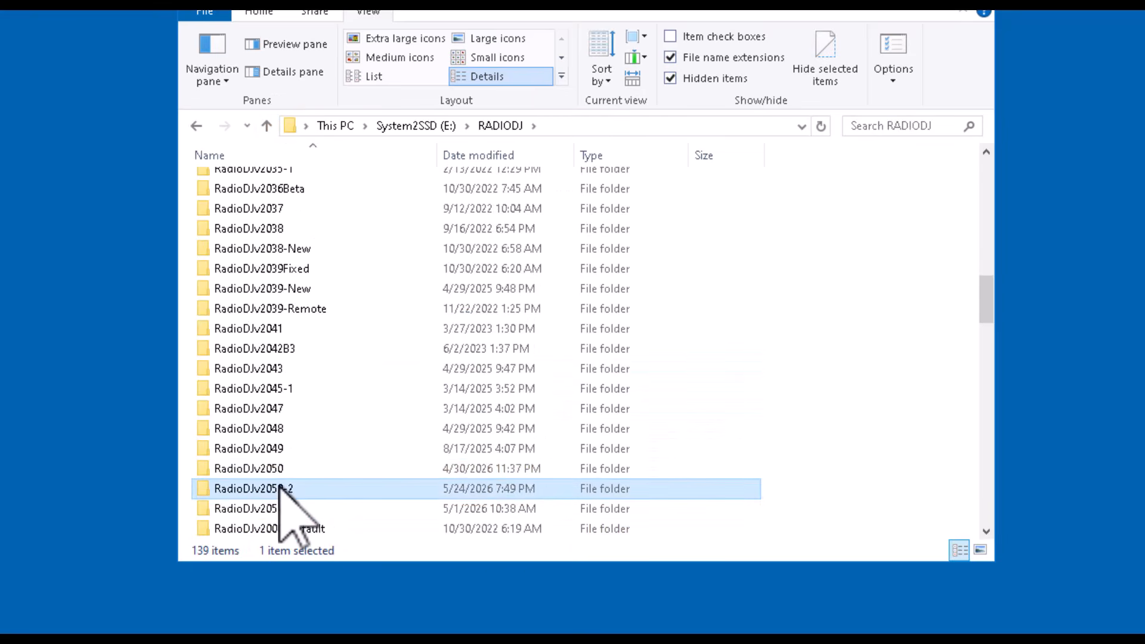
pyautogui.doubleClick(222, 364)
pyautogui.doubleClick(206, 264)
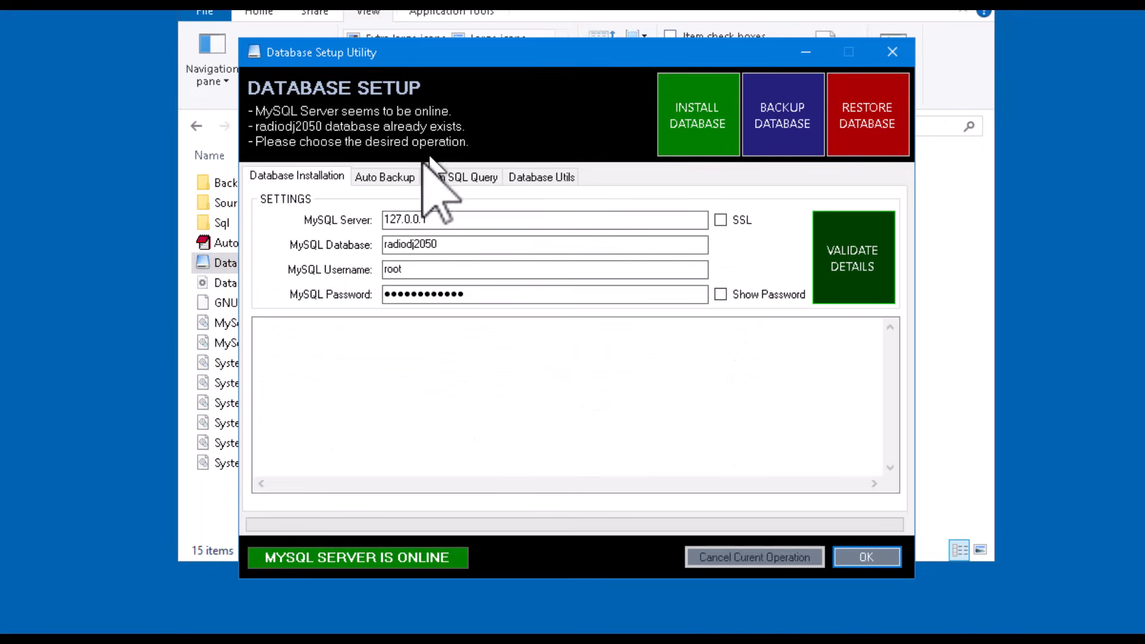
# - Set the Auto Backup location to E:\RADIODJ\RadioDJv2050-2\Setup\Backup, then close the Database Setup utility
pyautogui.click(384, 177)
pyautogui.click(868, 306)
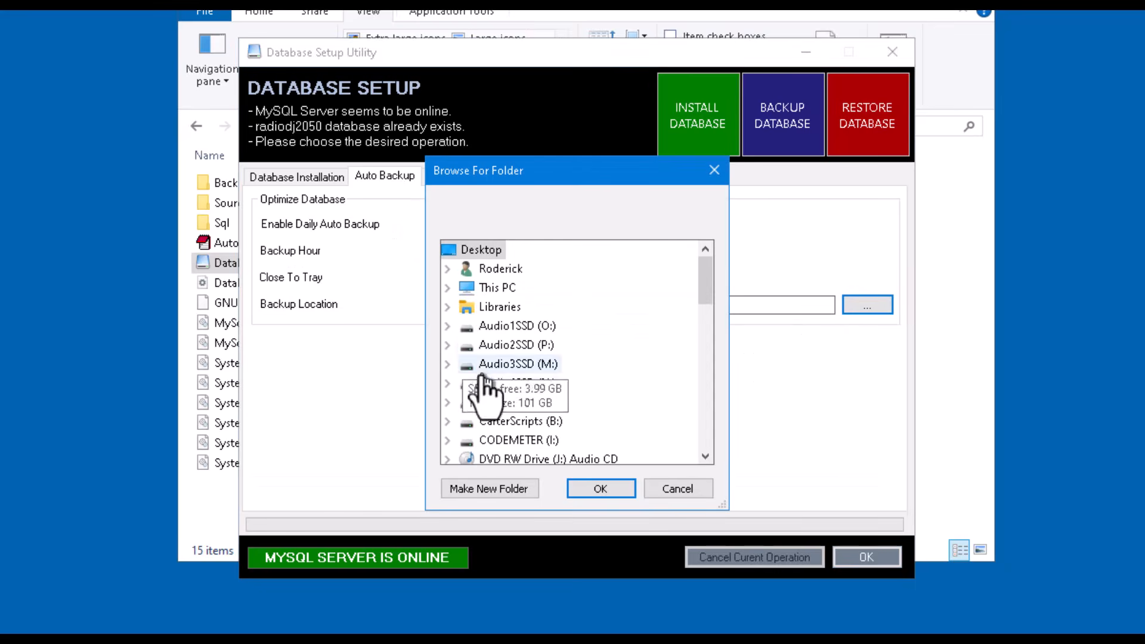
pyautogui.click(447, 287)
pyautogui.scroll(-4, 649, 337)
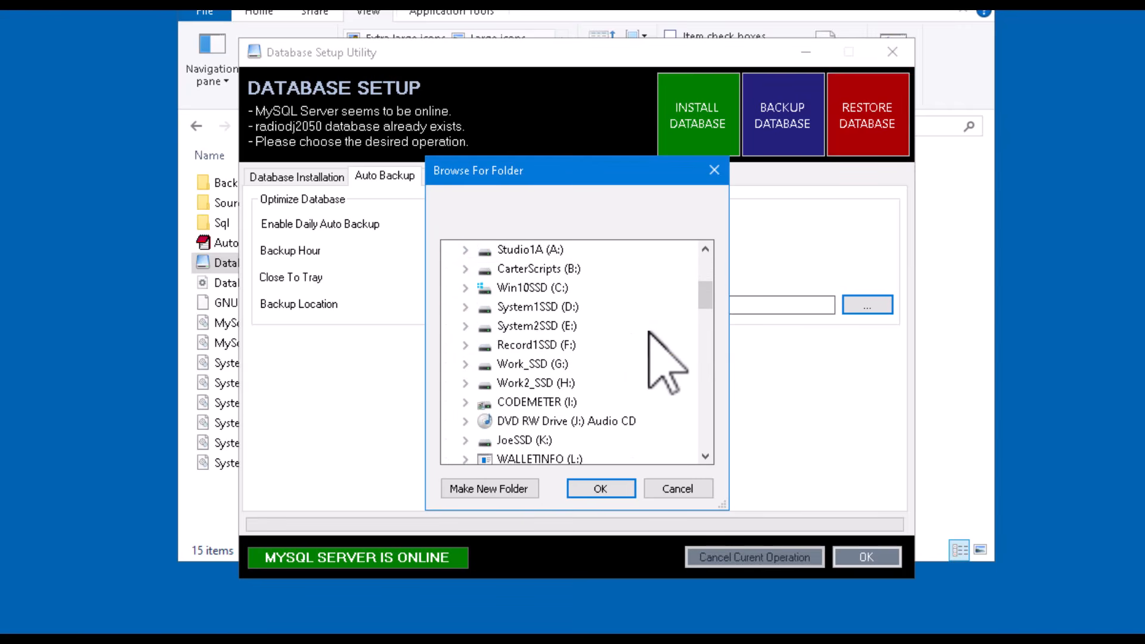
pyautogui.scroll(3, 649, 331)
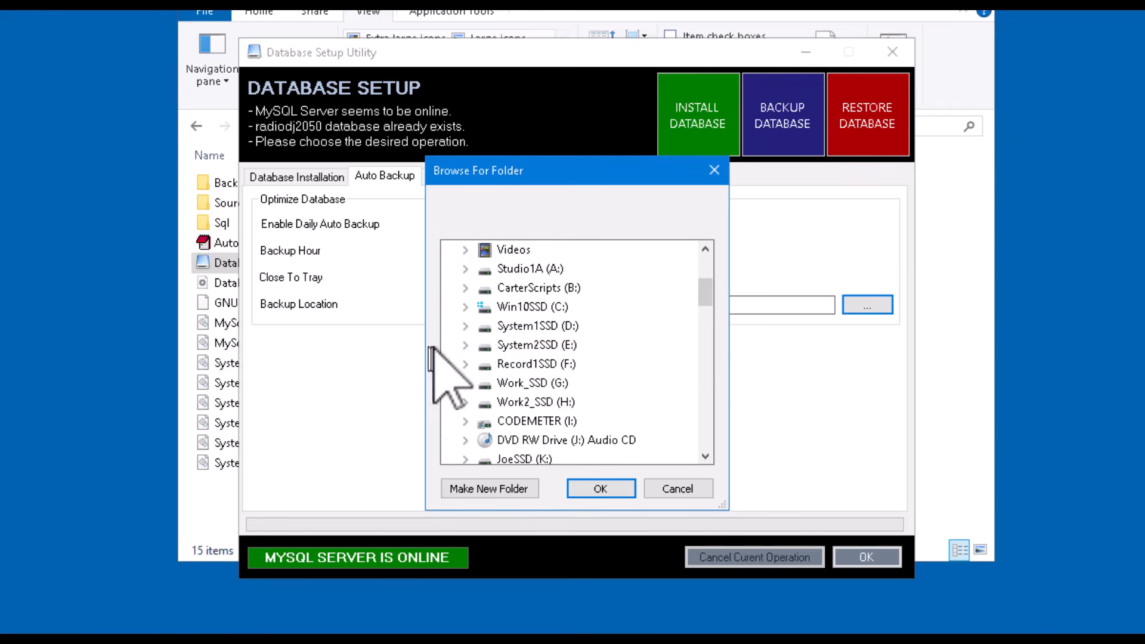
pyautogui.click(464, 345)
pyautogui.scroll(-6, 559, 358)
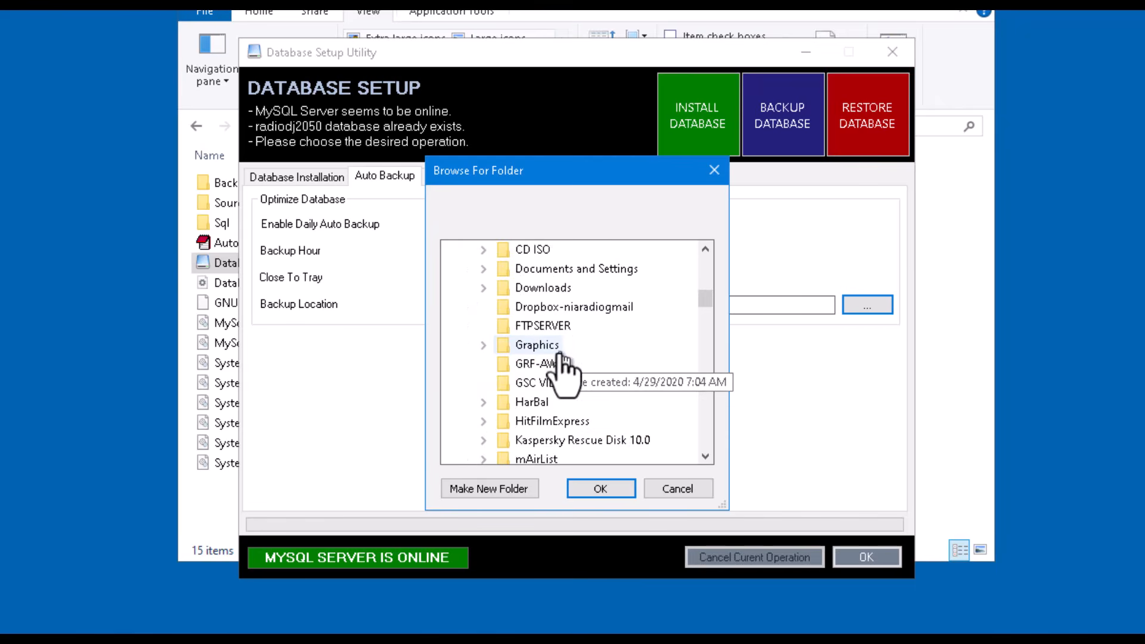
pyautogui.scroll(-2, 564, 358)
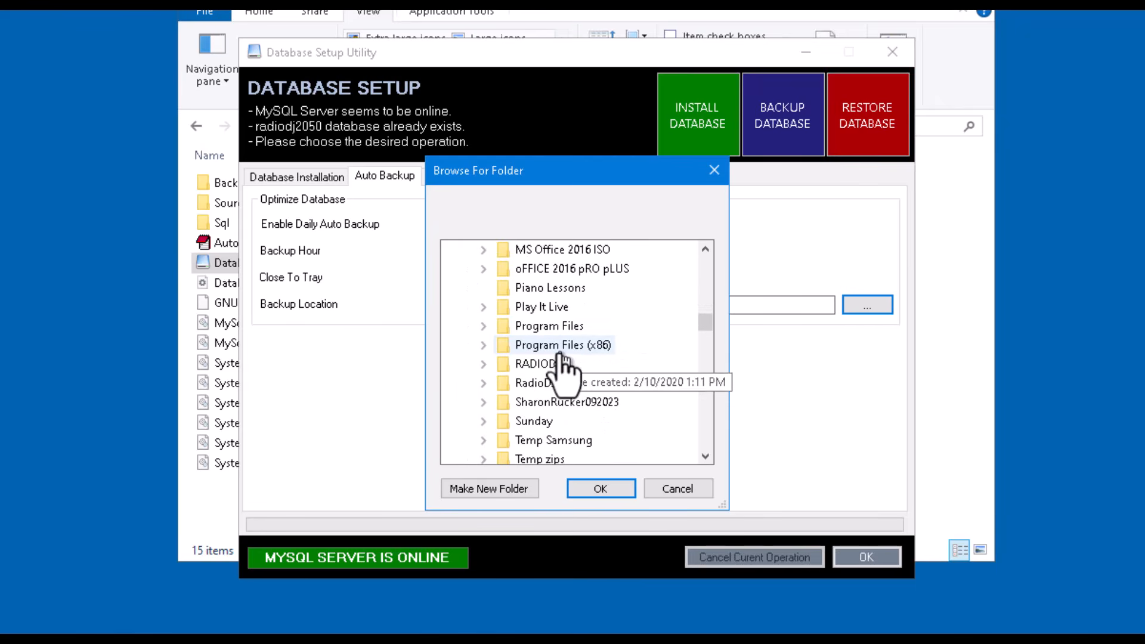
pyautogui.click(480, 364)
pyautogui.scroll(-6, 568, 370)
pyautogui.scroll(-4, 627, 387)
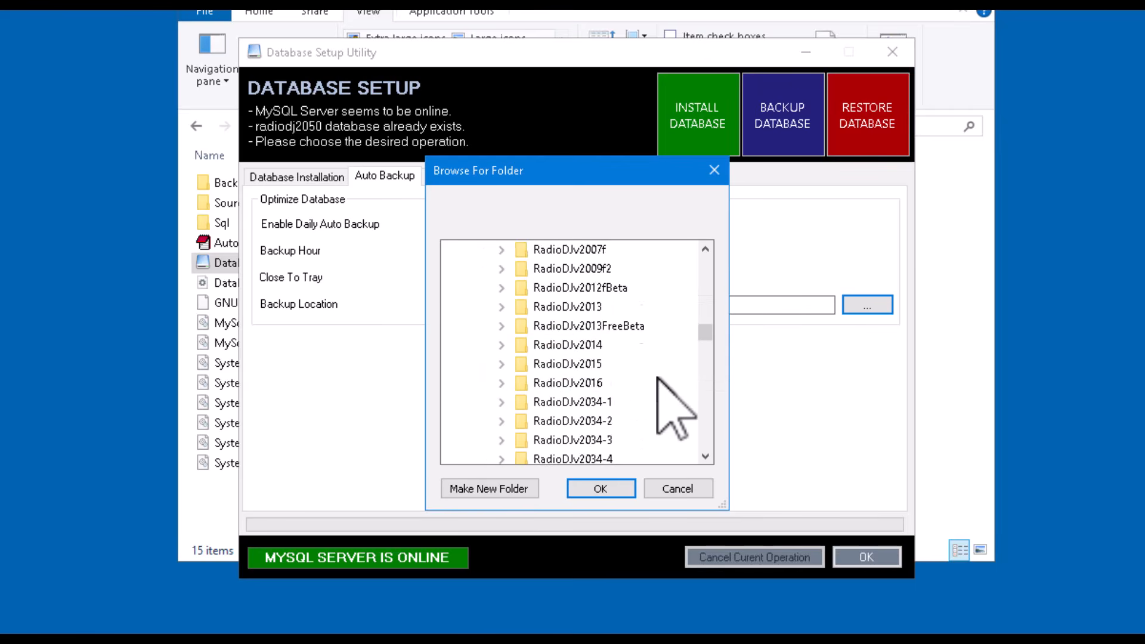
pyautogui.scroll(-5, 639, 359)
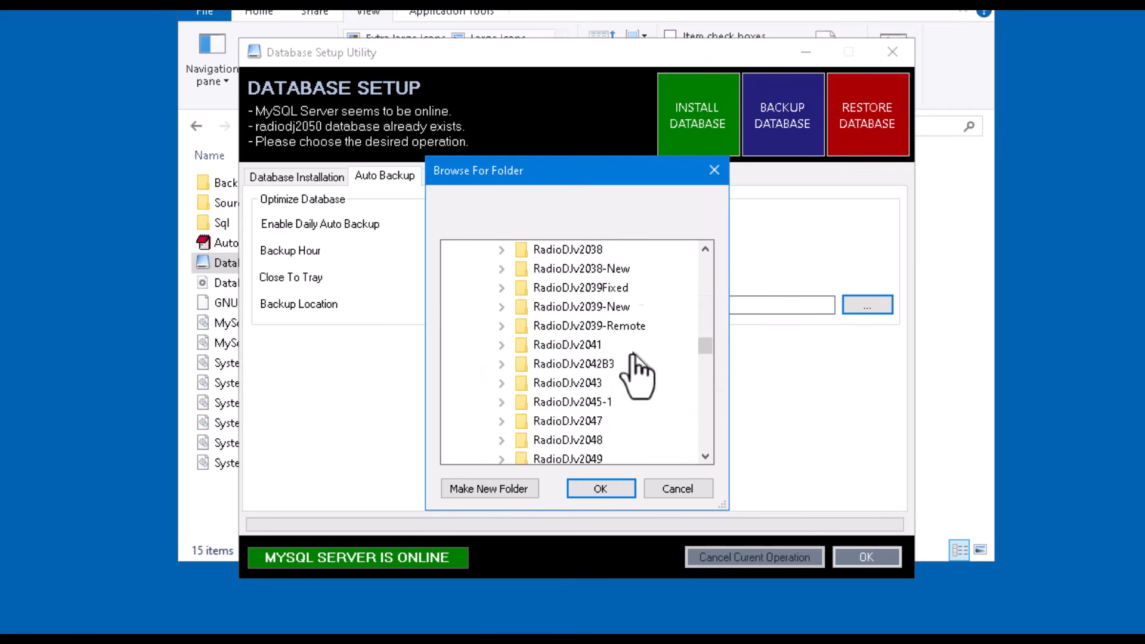
pyautogui.click(503, 364)
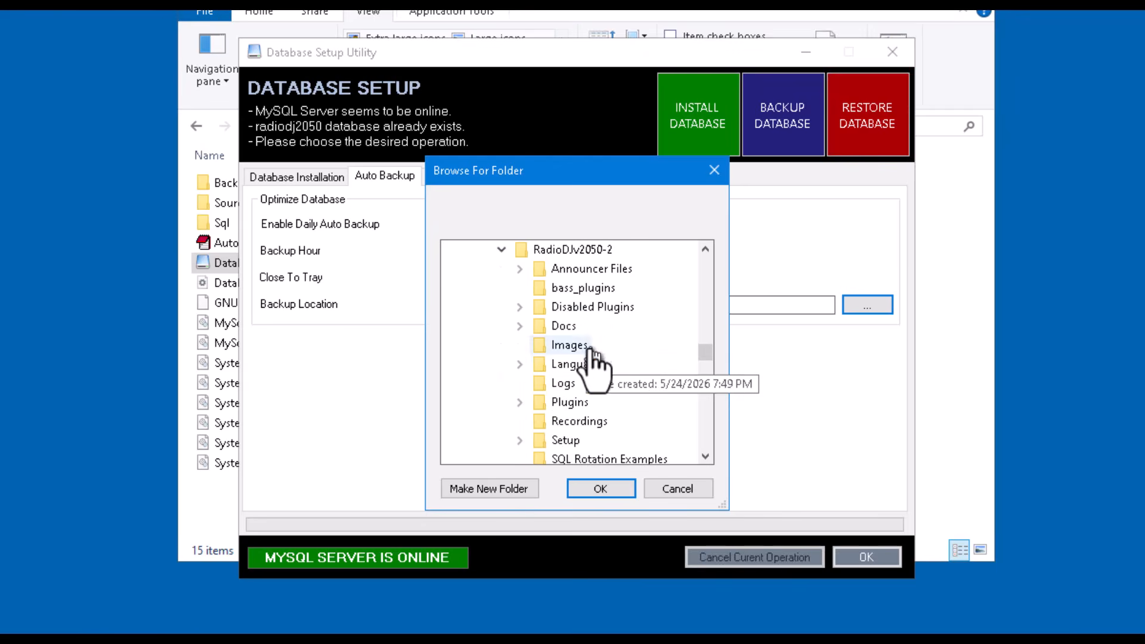
pyautogui.scroll(-1, 596, 327)
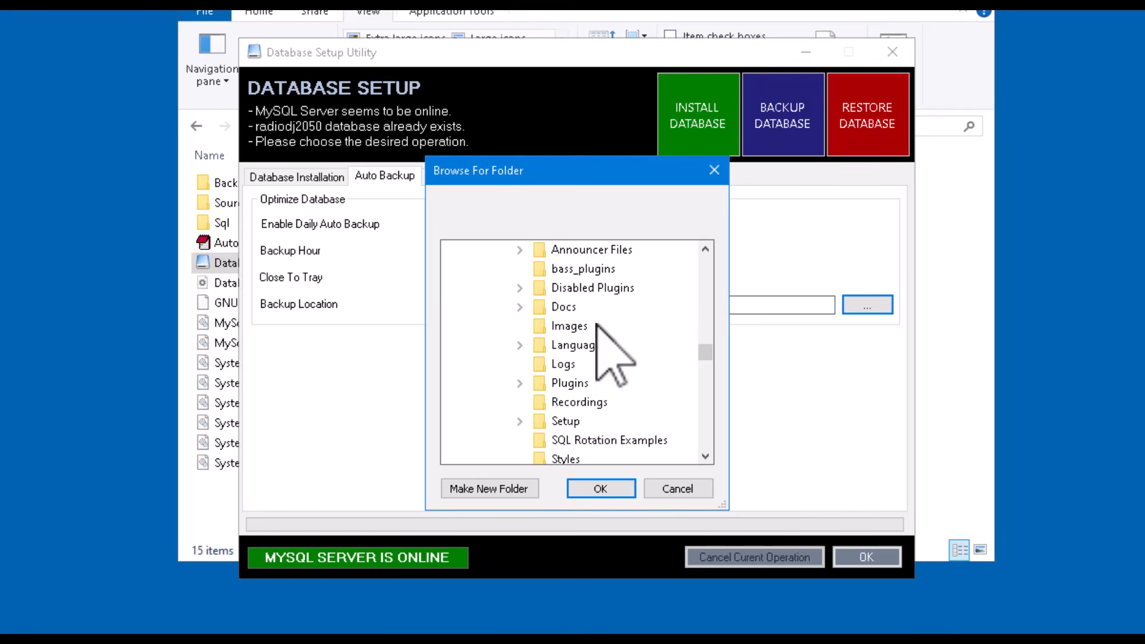
pyautogui.scroll(-1, 597, 325)
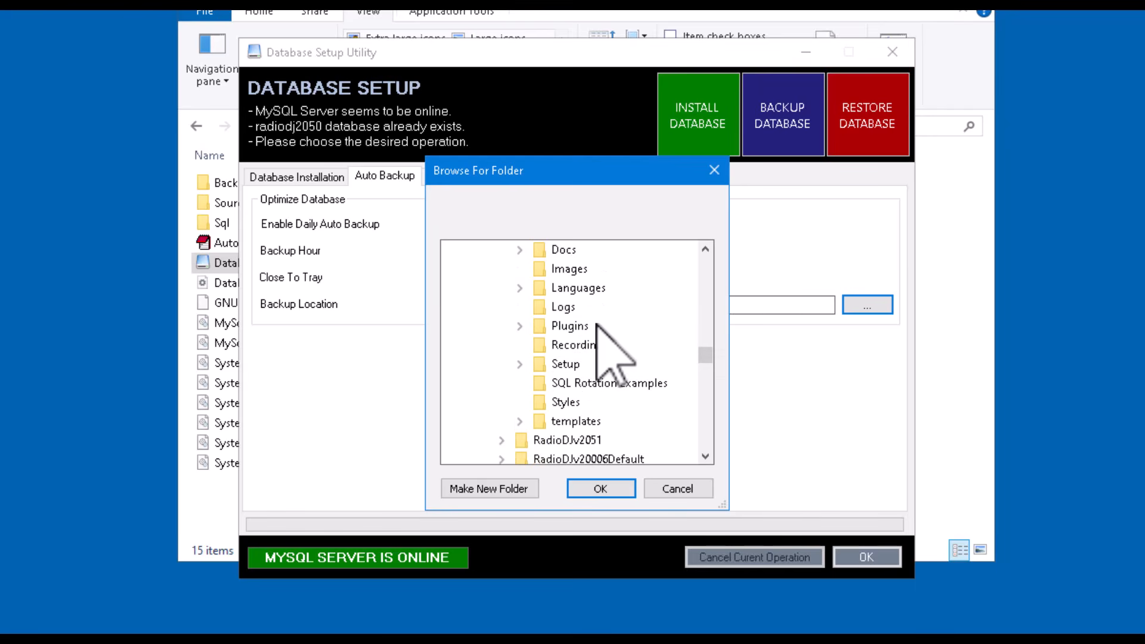
pyautogui.click(520, 364)
pyautogui.click(588, 384)
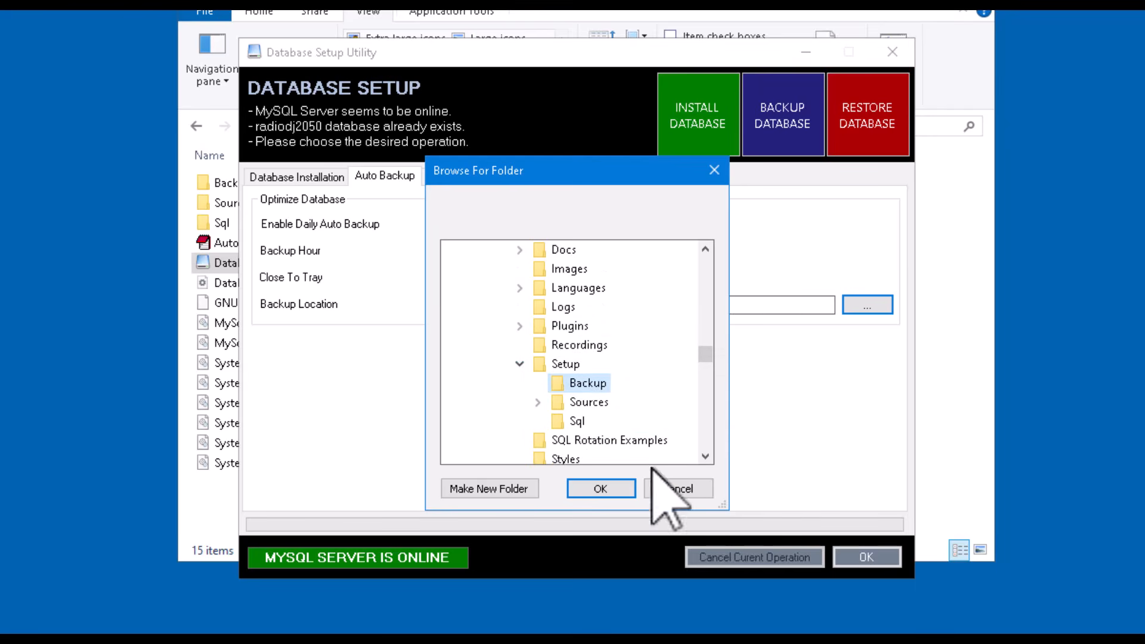
pyautogui.click(600, 489)
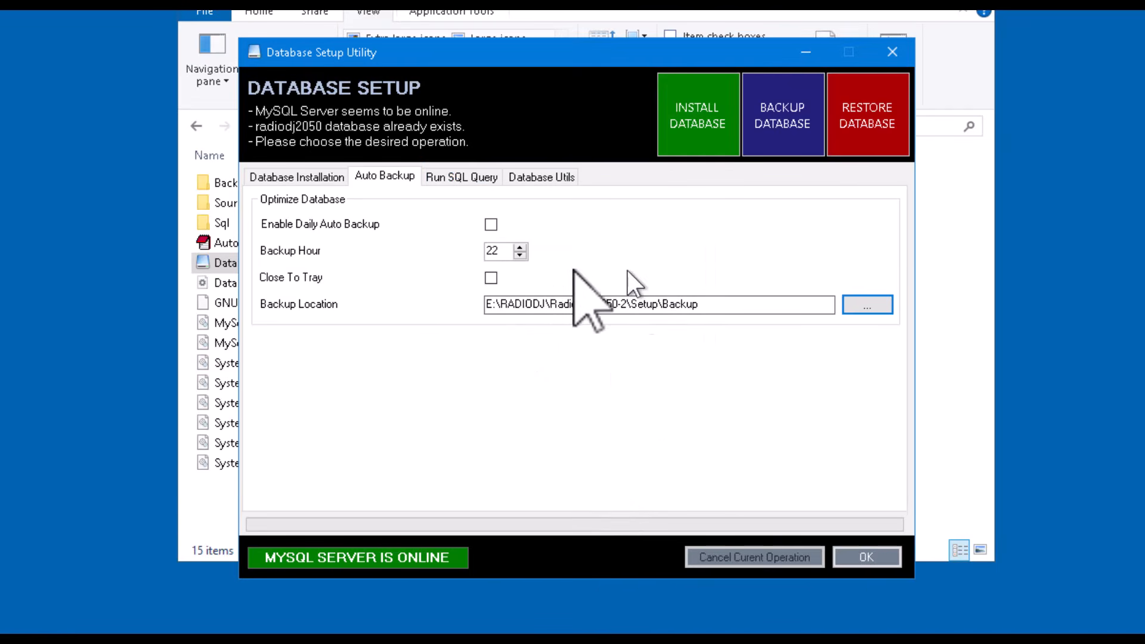
pyautogui.click(301, 175)
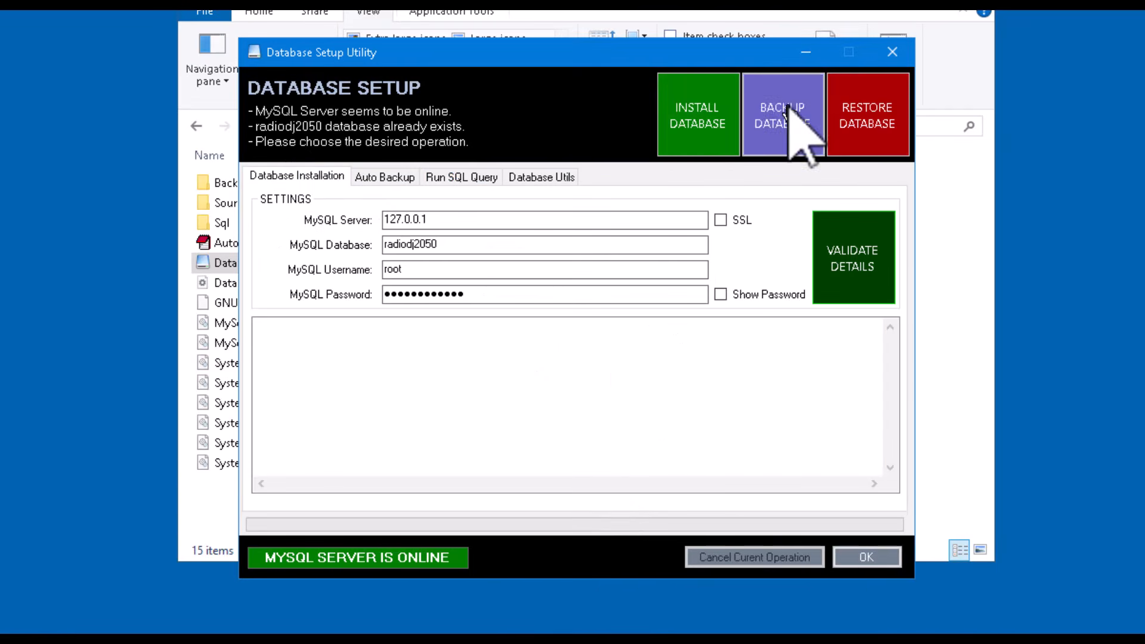
pyautogui.click(876, 558)
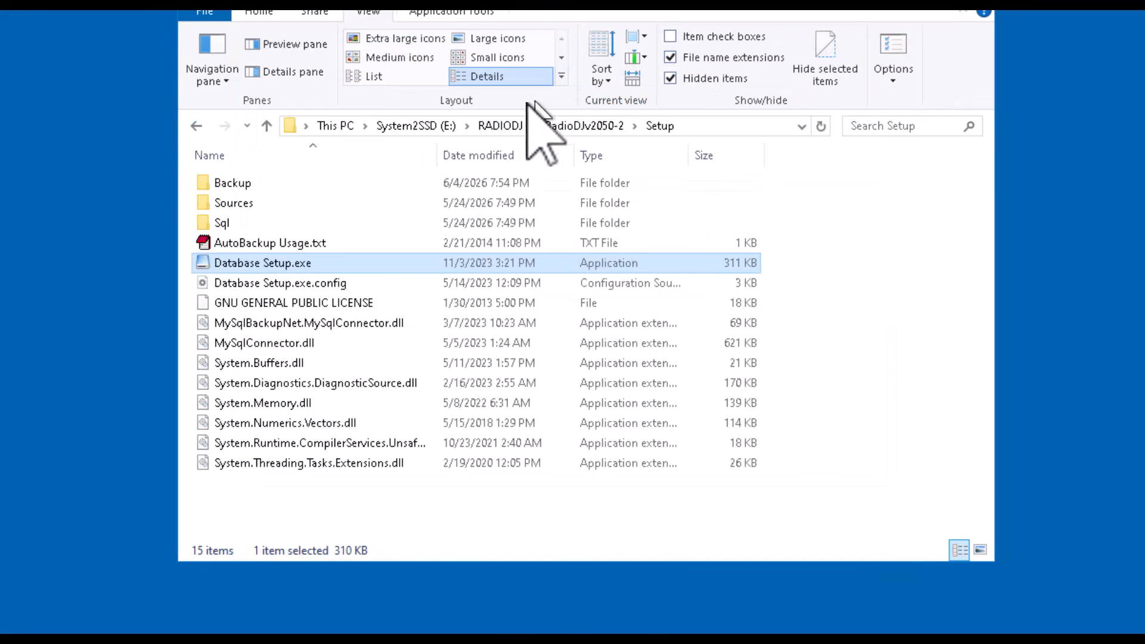
# - Go back up to the RADIODJ folder on drive E: and open the SetupRadioDJ3000Free folder
pyautogui.click(196, 125)
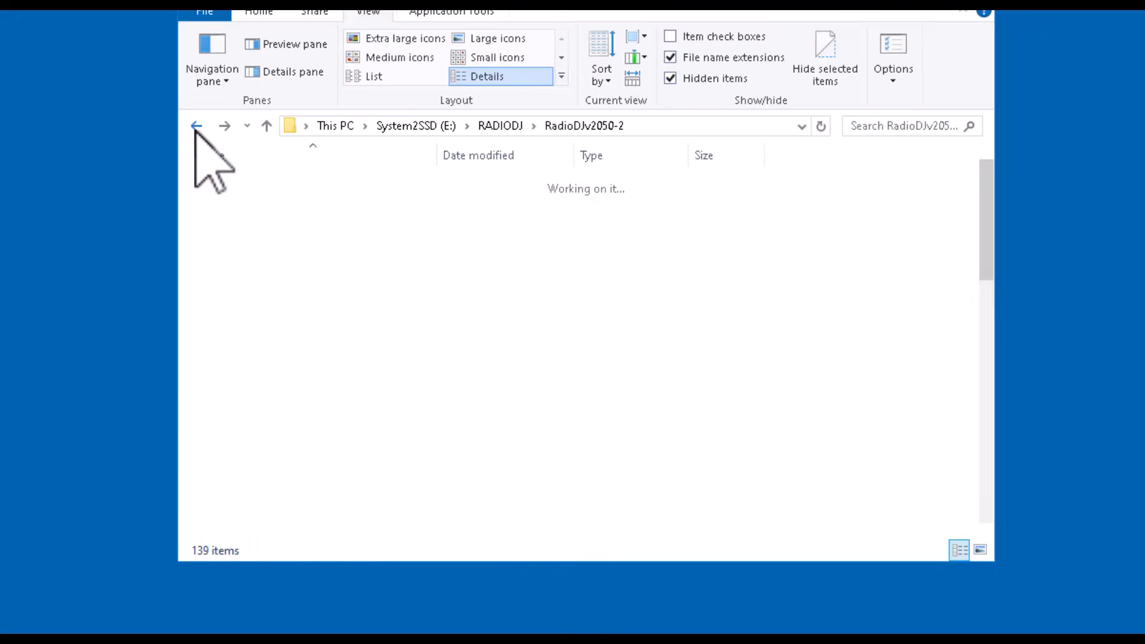
pyautogui.click(195, 127)
pyautogui.click(197, 125)
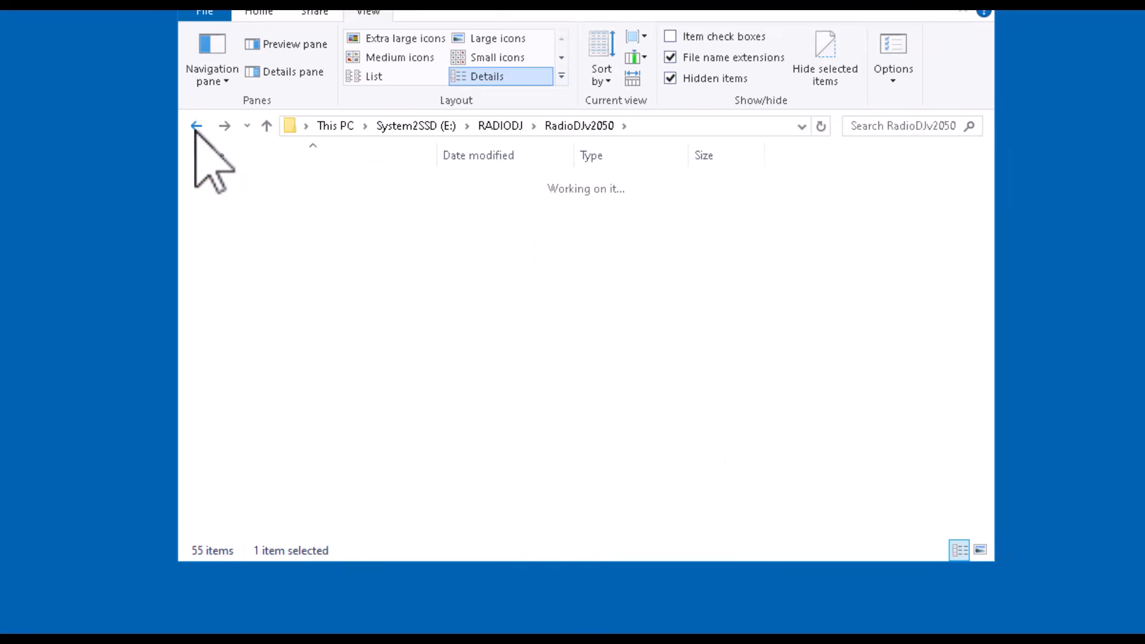
pyautogui.click(196, 125)
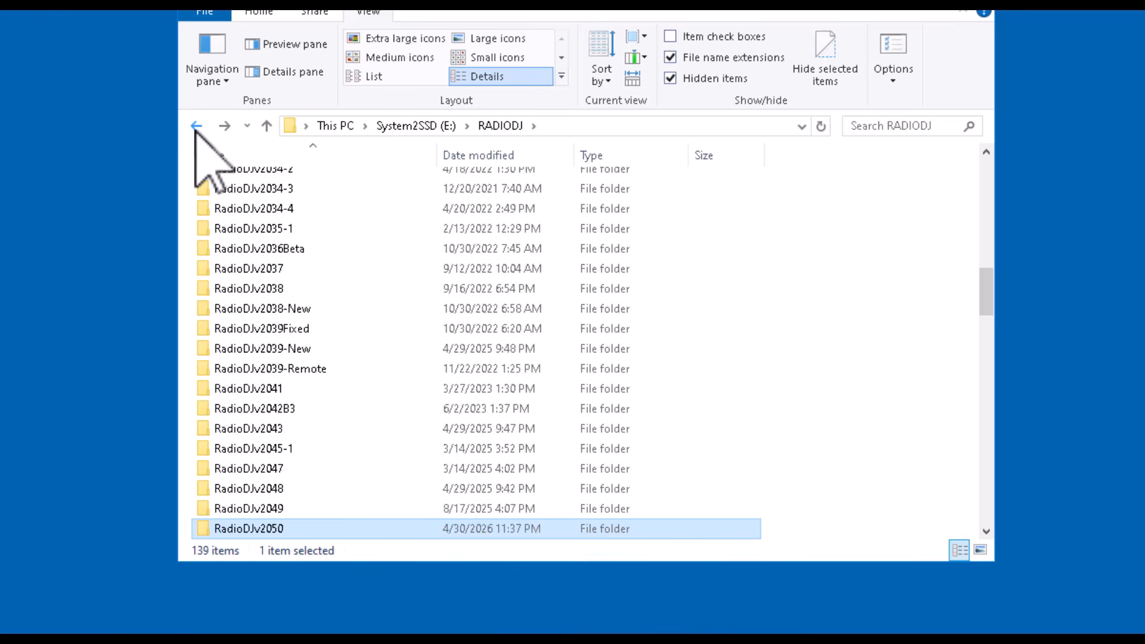
pyautogui.scroll(-4, 459, 334)
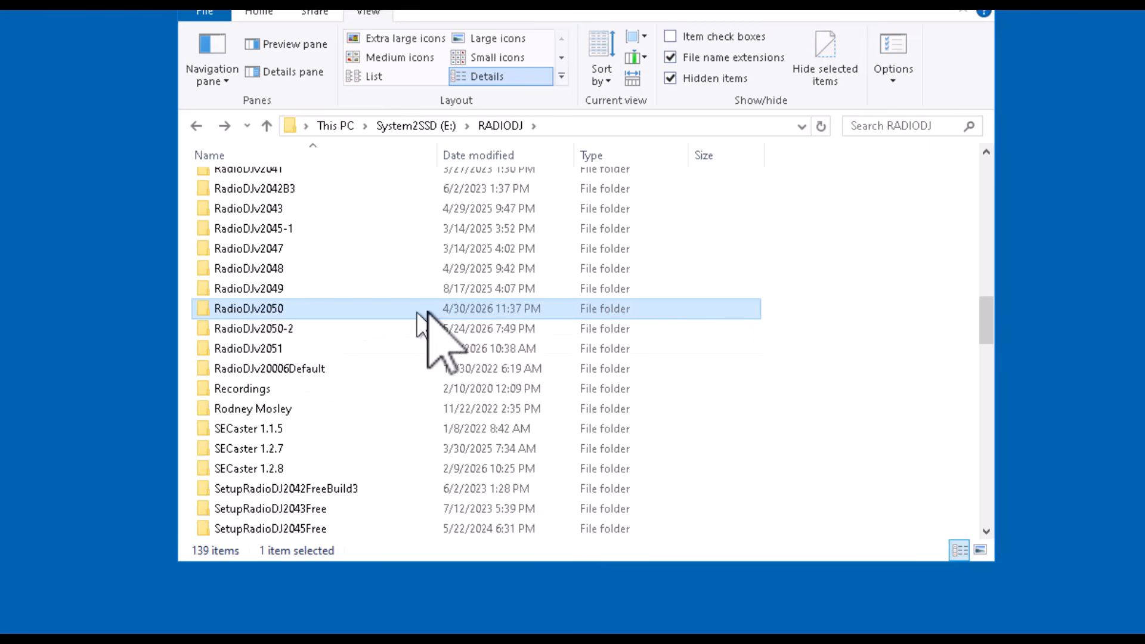
pyautogui.scroll(-5, 429, 316)
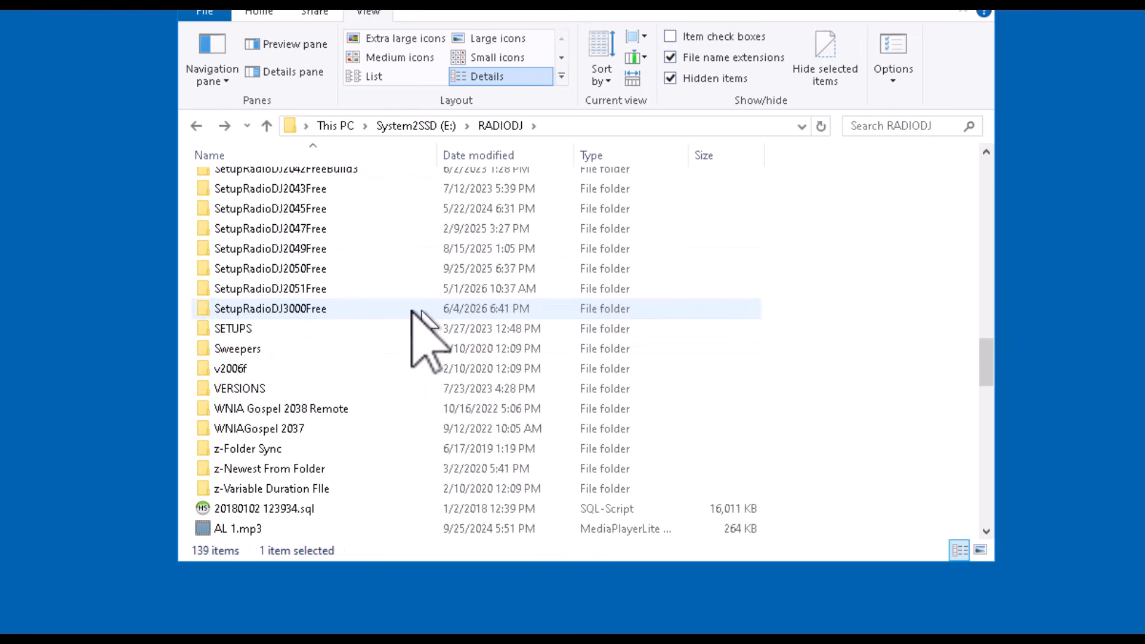
pyautogui.doubleClick(225, 310)
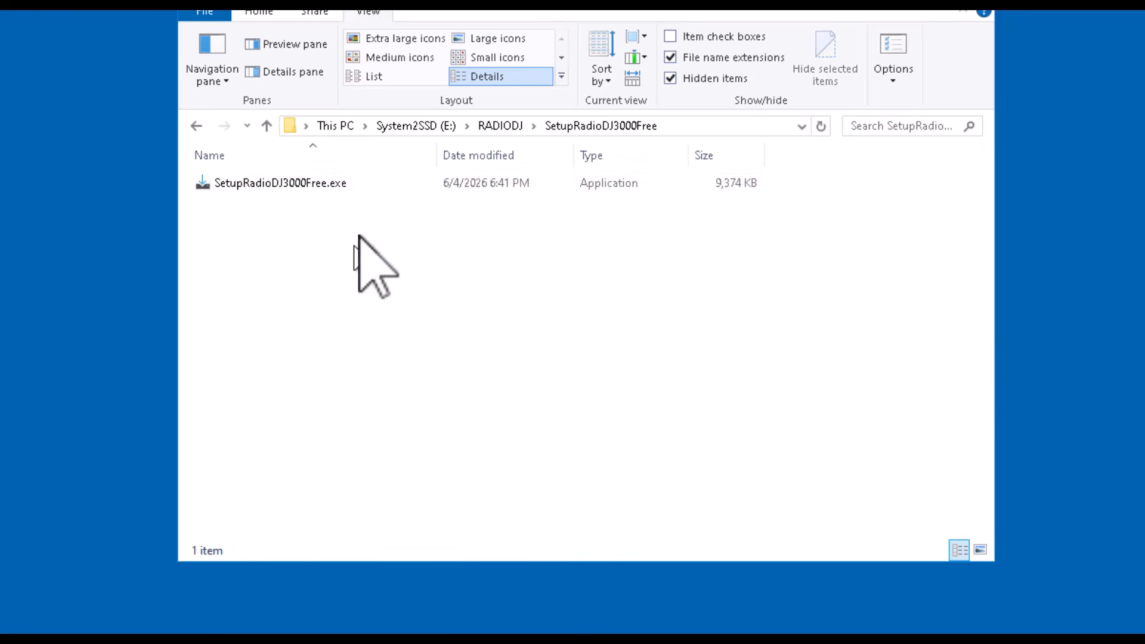
# - Start the compatibility troubleshooter for SetupRadioDJ3000Free.exe
pyautogui.click(209, 184)
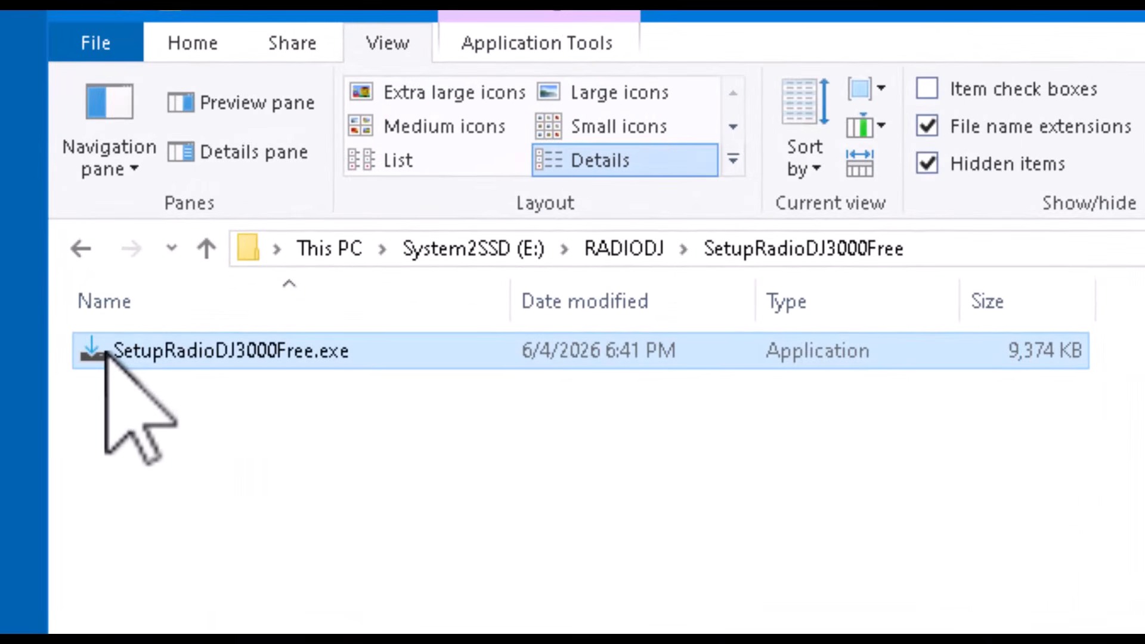
pyautogui.doubleClick(105, 353)
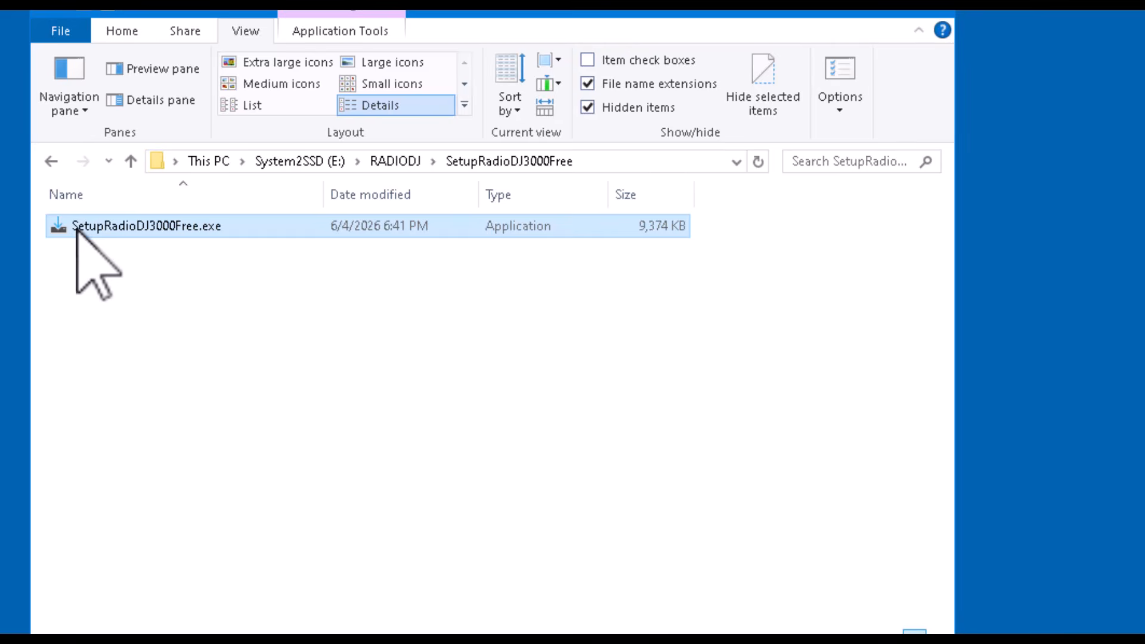
pyautogui.rightClick(76, 230)
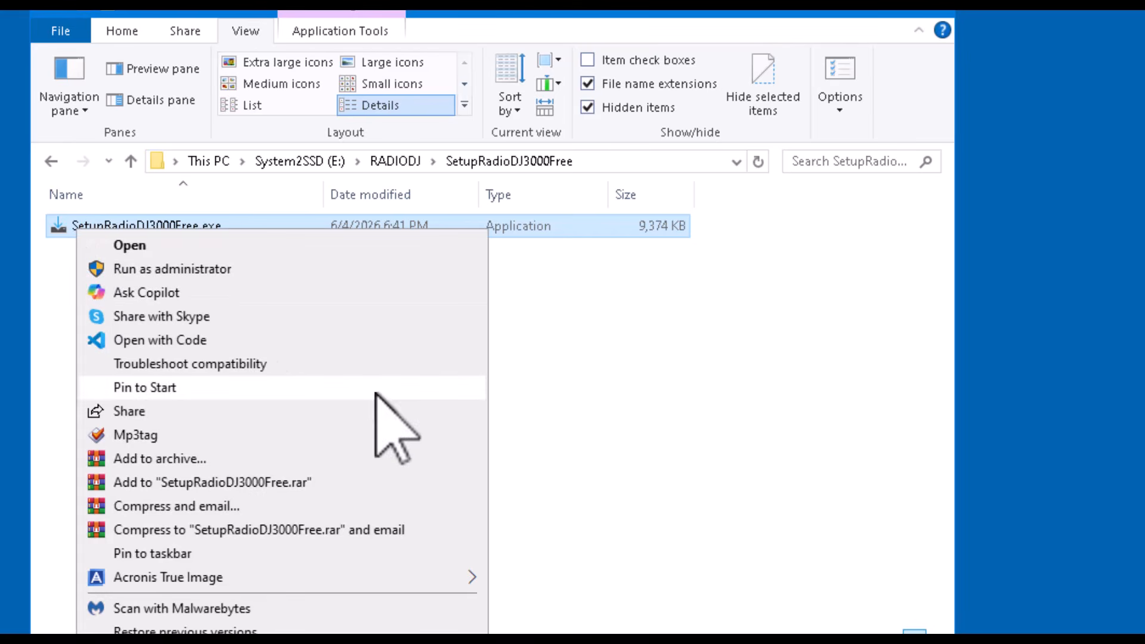
pyautogui.click(228, 365)
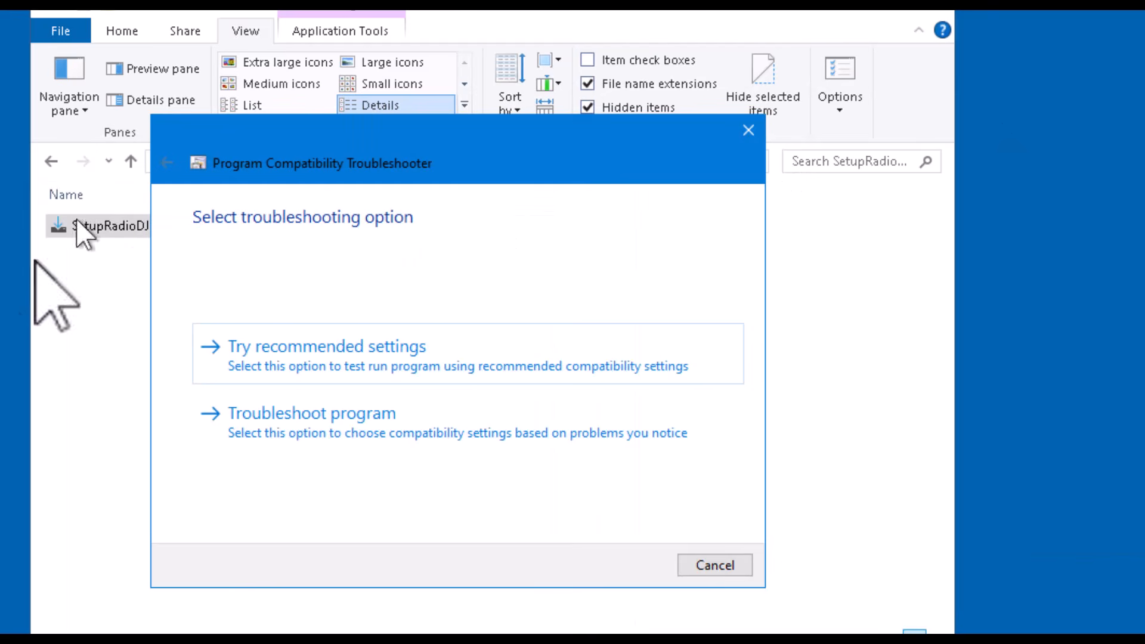
# - Test the installer with the recommended Windows 8 compatibility settings, confirm installing RadioDJ, and close the troubleshooter
pyautogui.click(347, 332)
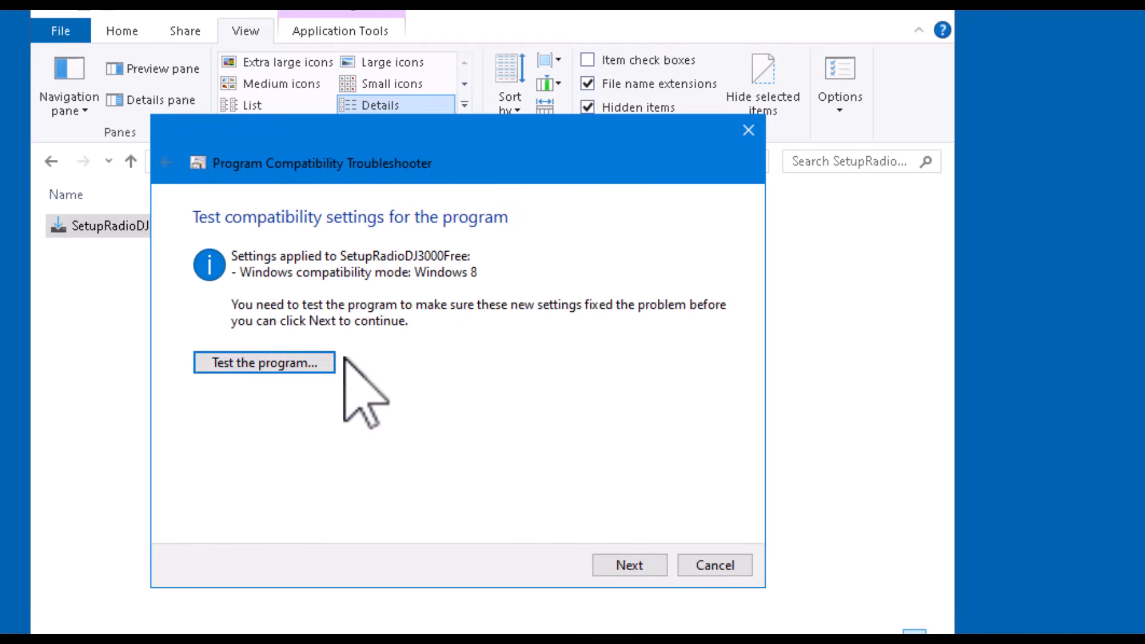
pyautogui.click(252, 361)
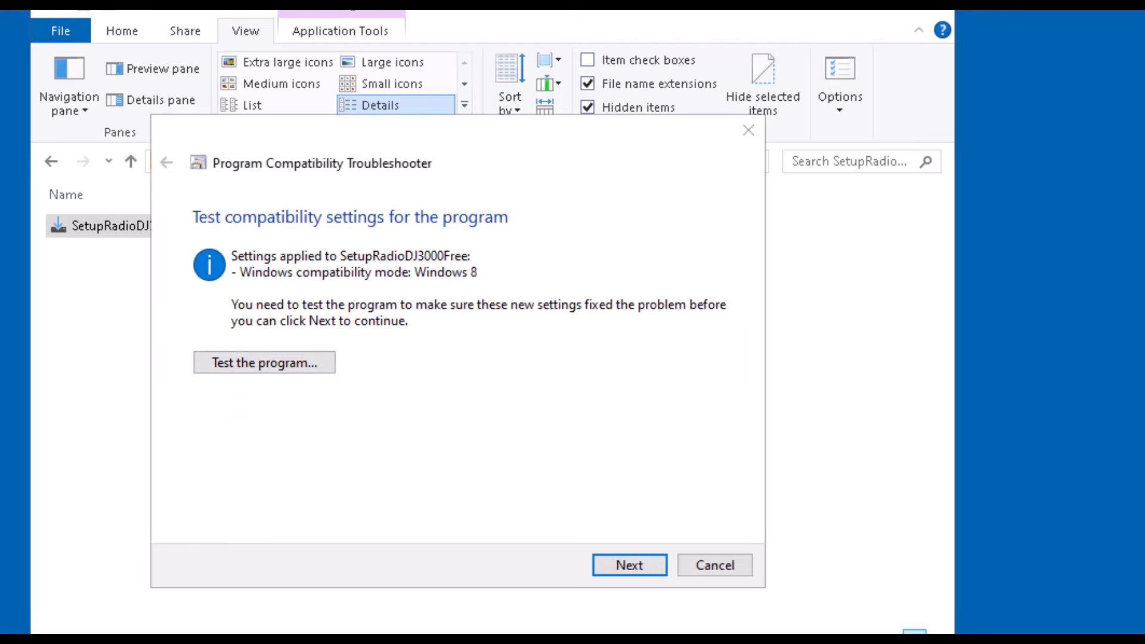
pyautogui.click(419, 344)
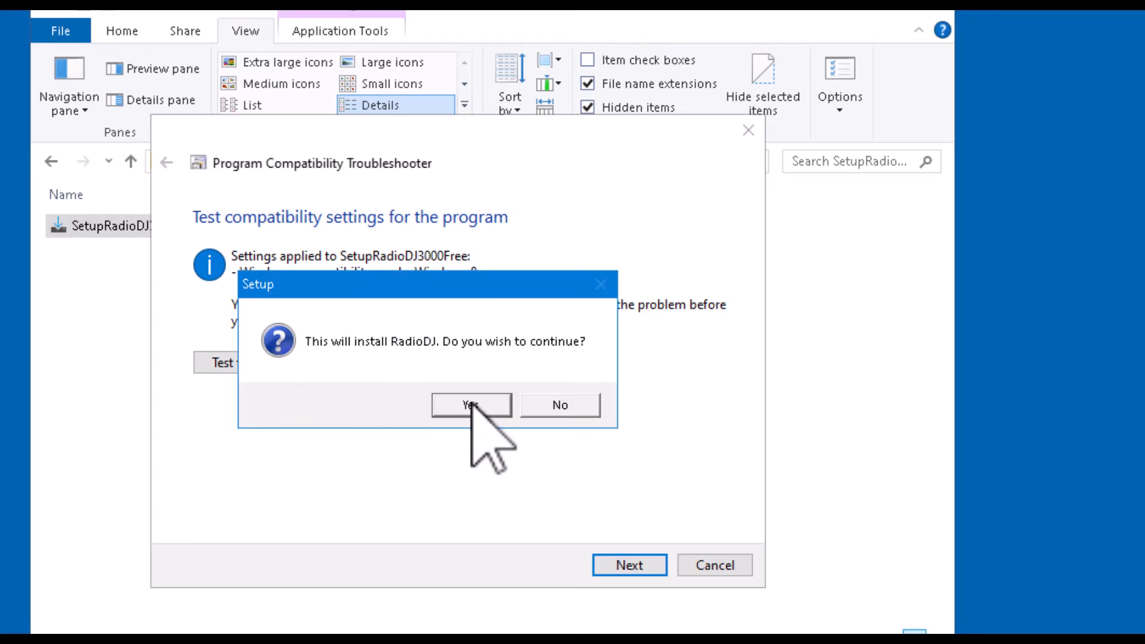
pyautogui.click(471, 405)
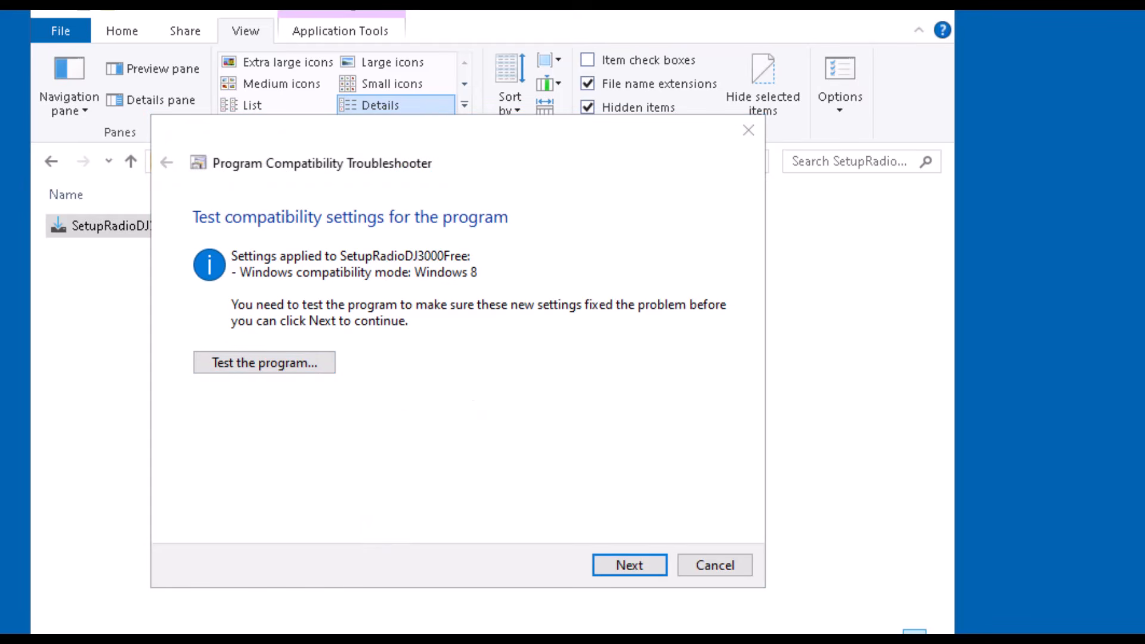
pyautogui.click(644, 563)
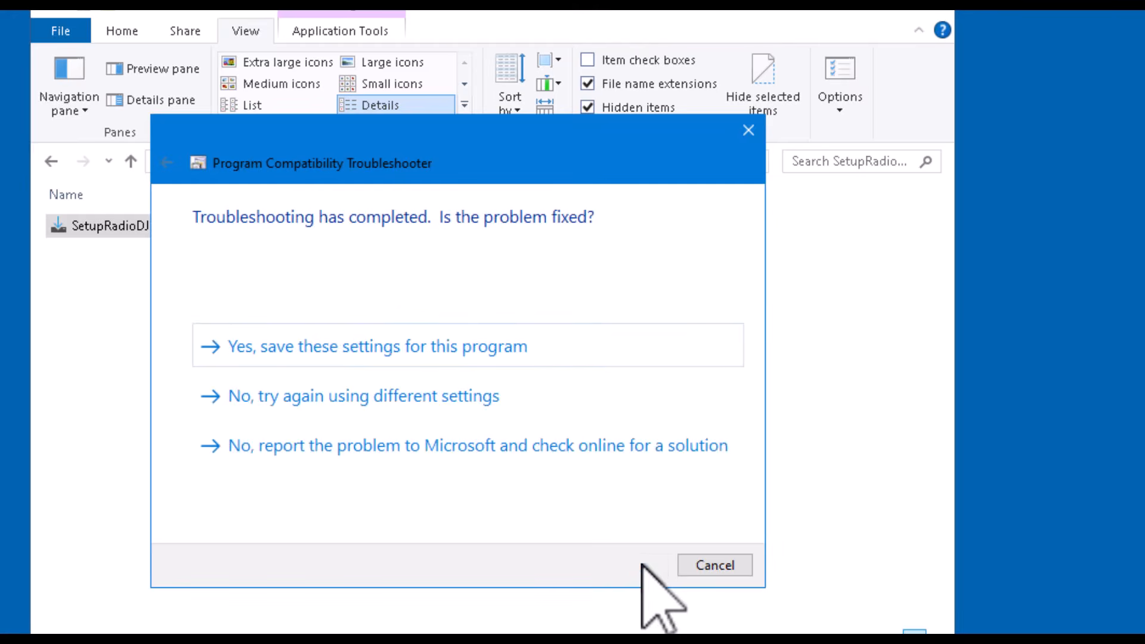
pyautogui.click(697, 564)
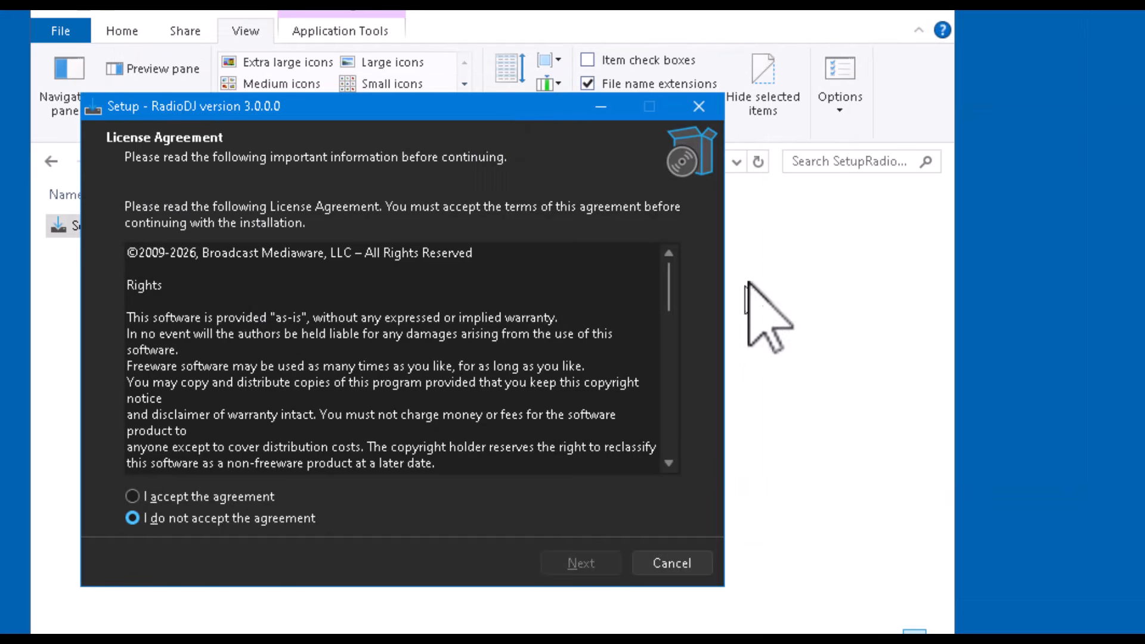
# - Accept the RadioDJ license agreement and continue past the information page
pyautogui.click(132, 496)
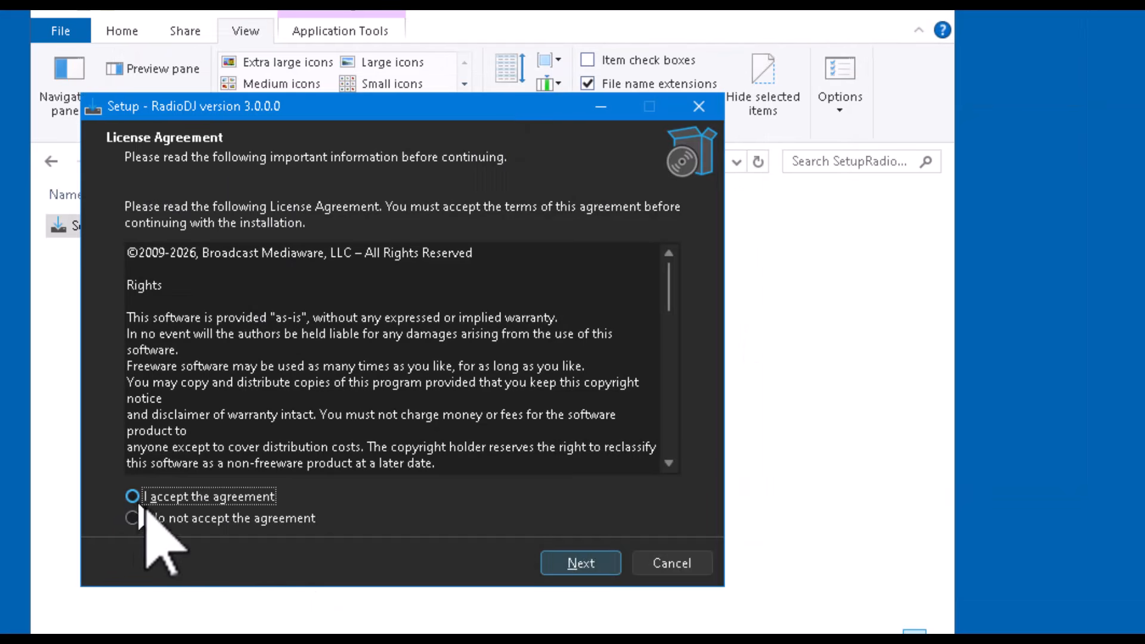
pyautogui.click(581, 564)
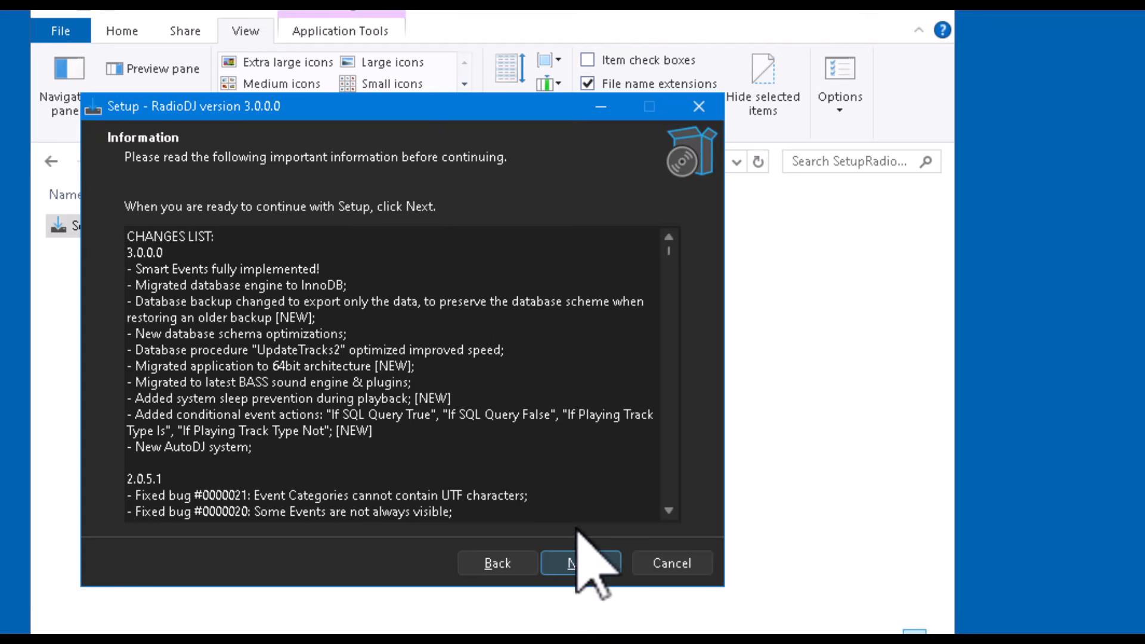
pyautogui.click(586, 565)
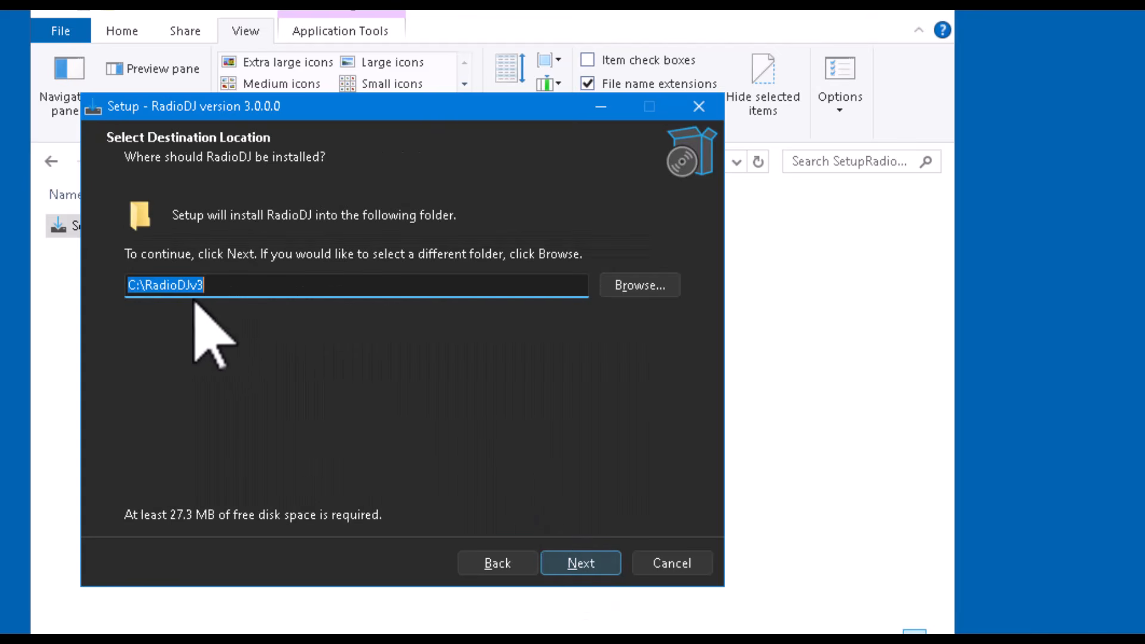
# - Change the installation folder name to RadioDJv3050
pyautogui.click(656, 291)
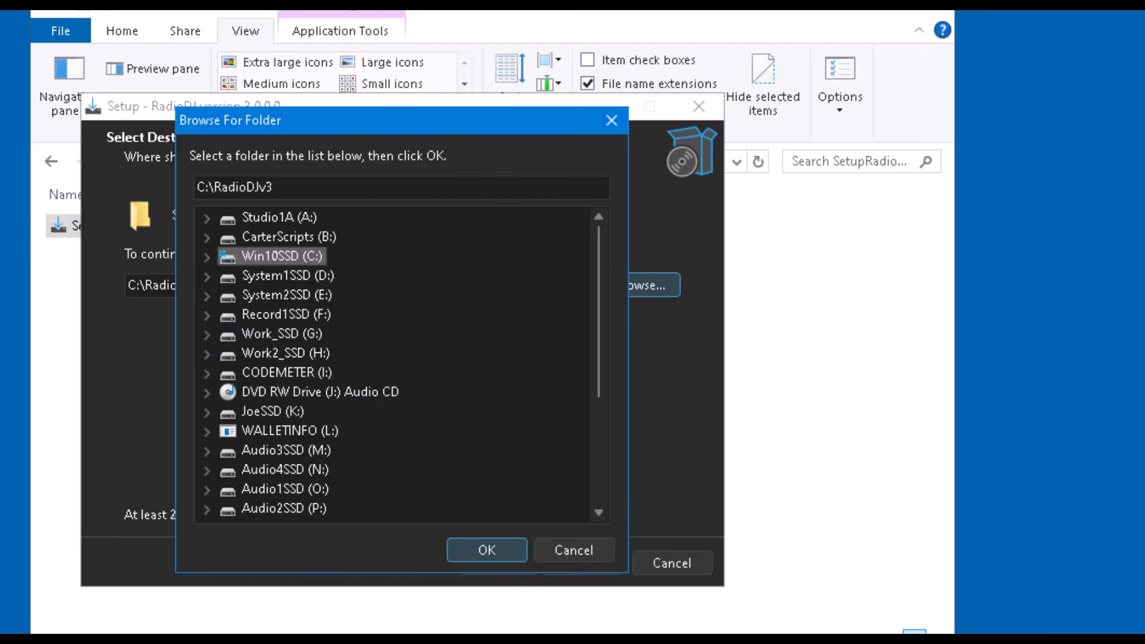
pyautogui.click(597, 547)
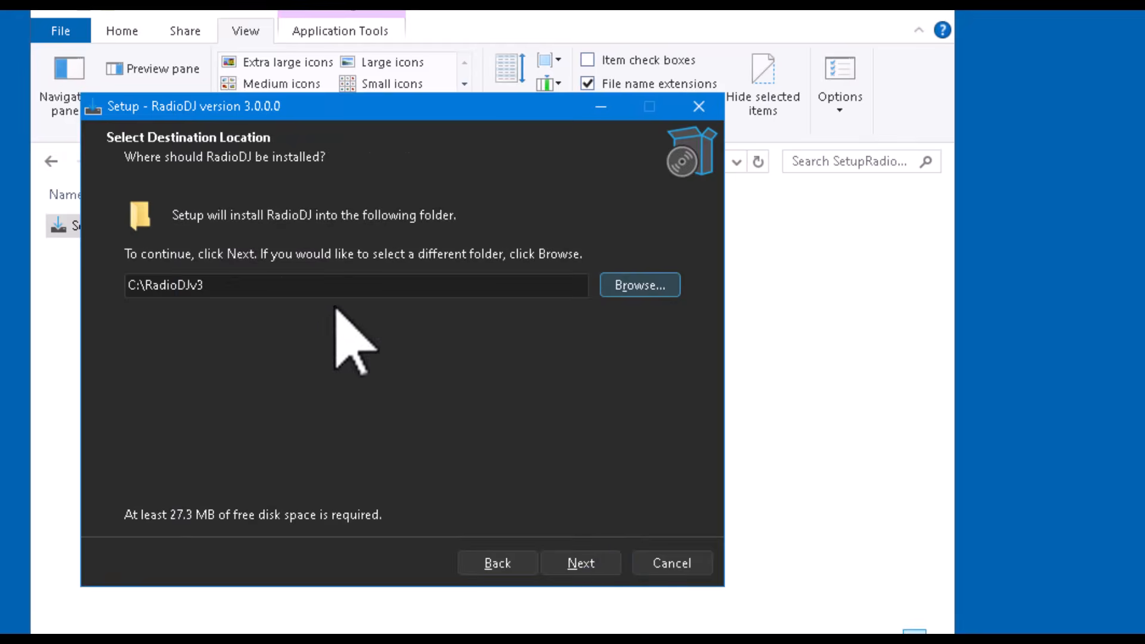
pyautogui.click(218, 290)
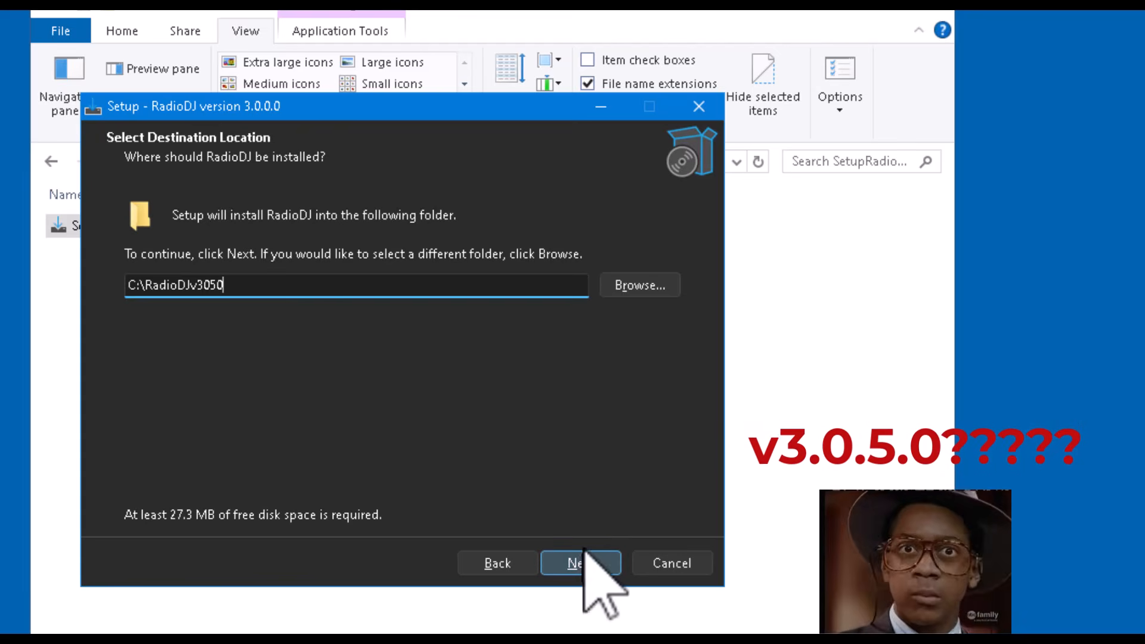
# - Set the installation destination to E:\RADIODJ\RadioDJv3050 and agree to create the new folder
pyautogui.click(648, 287)
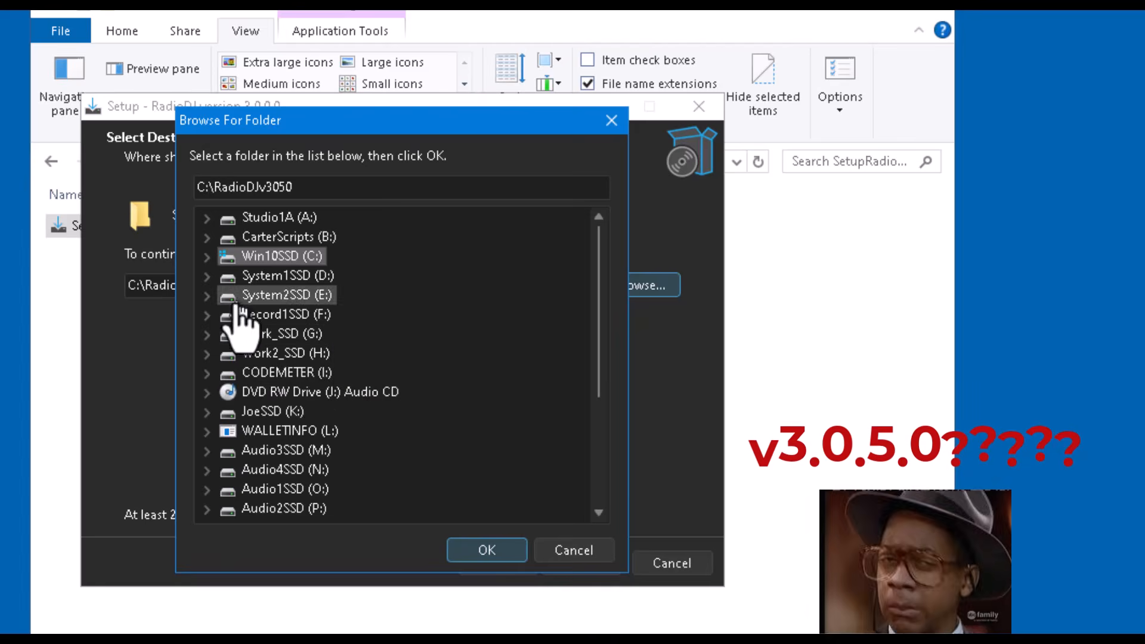
pyautogui.click(205, 296)
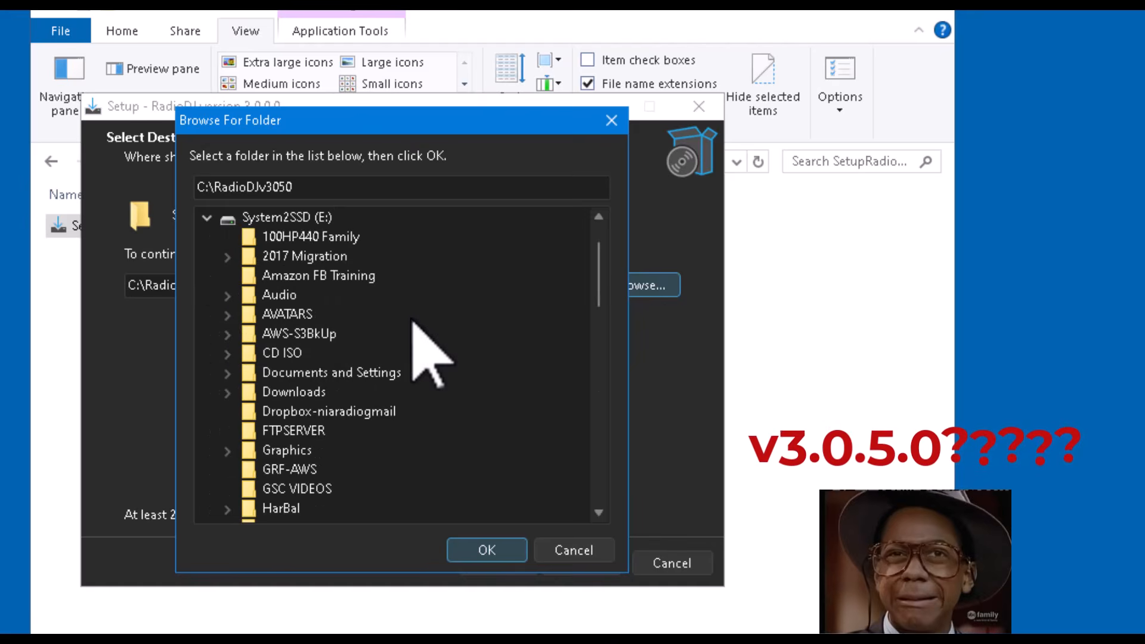
pyautogui.scroll(-3, 418, 350)
pyautogui.scroll(-4, 425, 354)
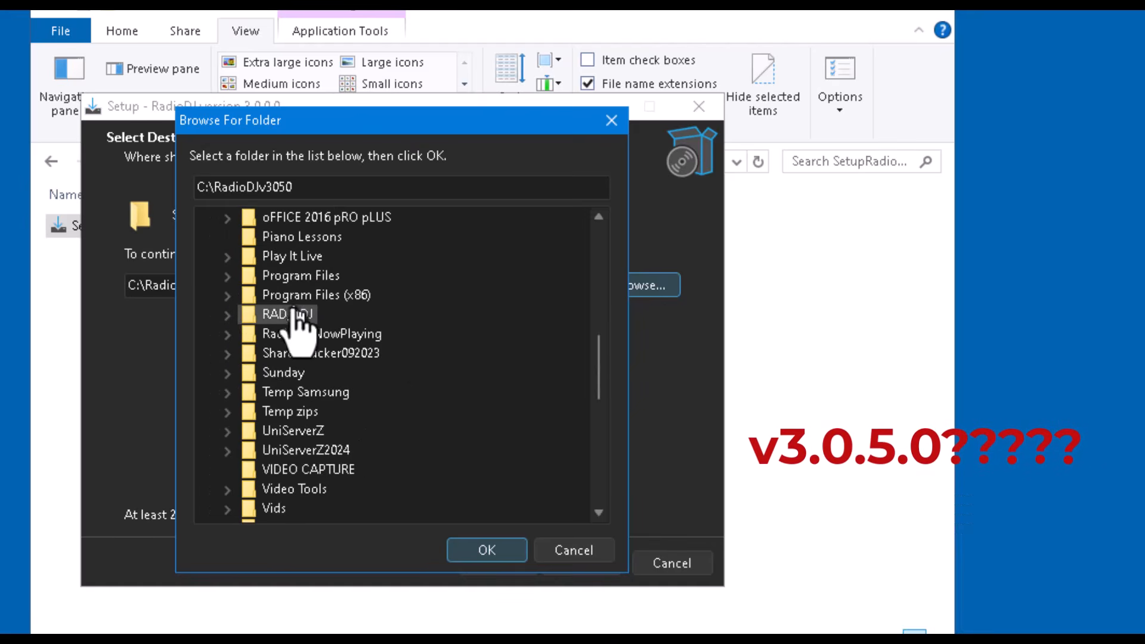
pyautogui.click(277, 316)
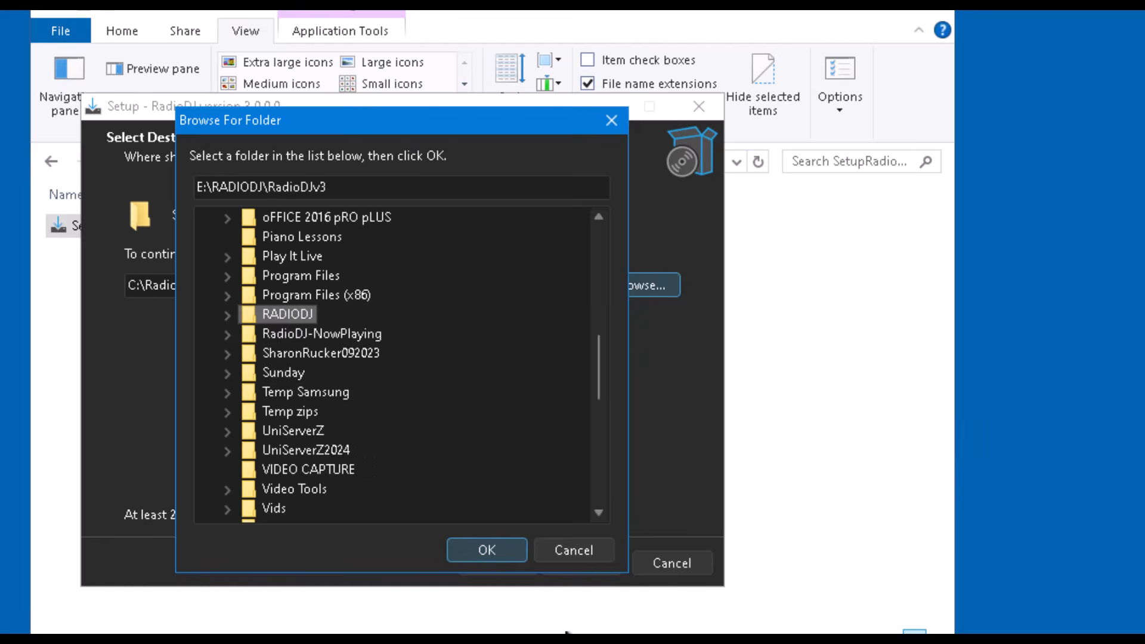
pyautogui.click(499, 548)
pyautogui.click(298, 287)
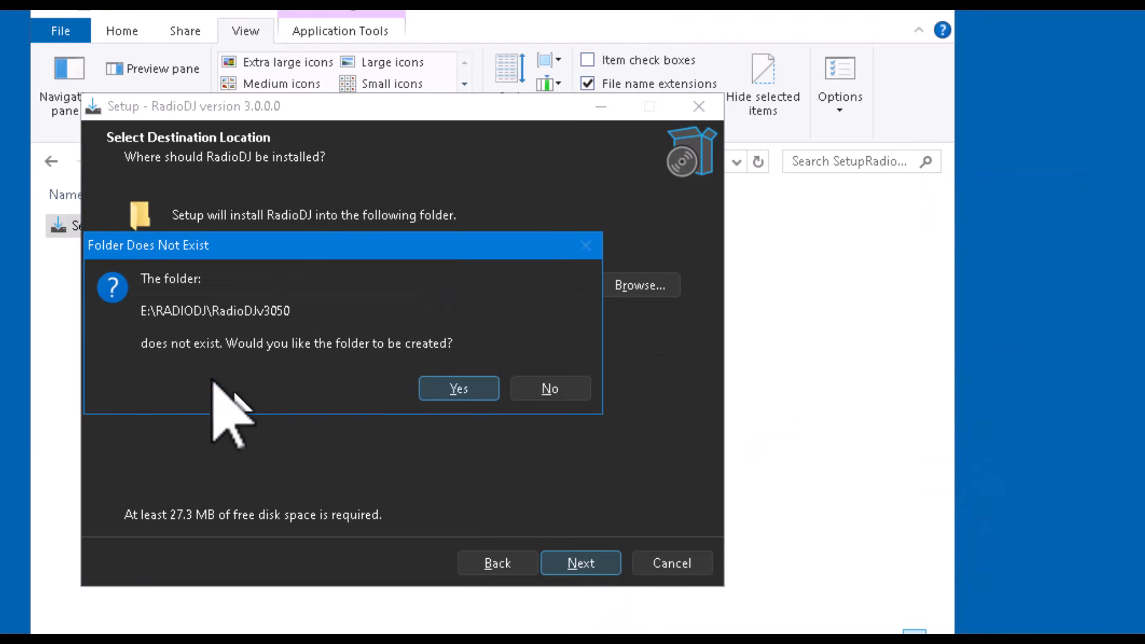
pyautogui.click(457, 387)
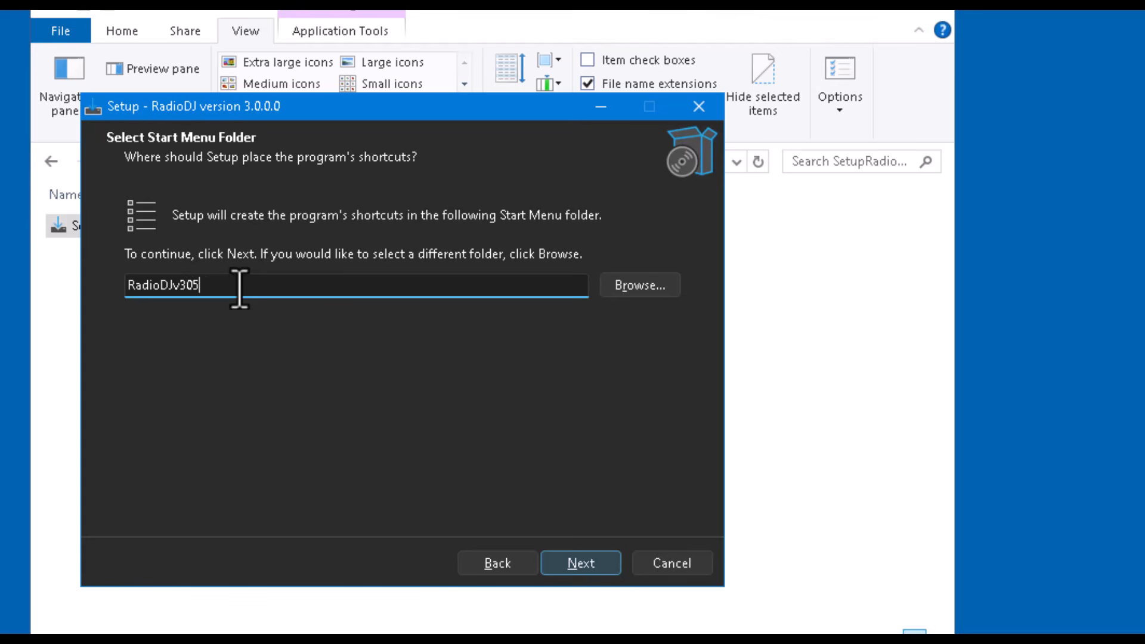
# - Keep the RadioDJv3050 Start Menu folder, run the install, and finish with Start Database Setup checked
pyautogui.click(599, 565)
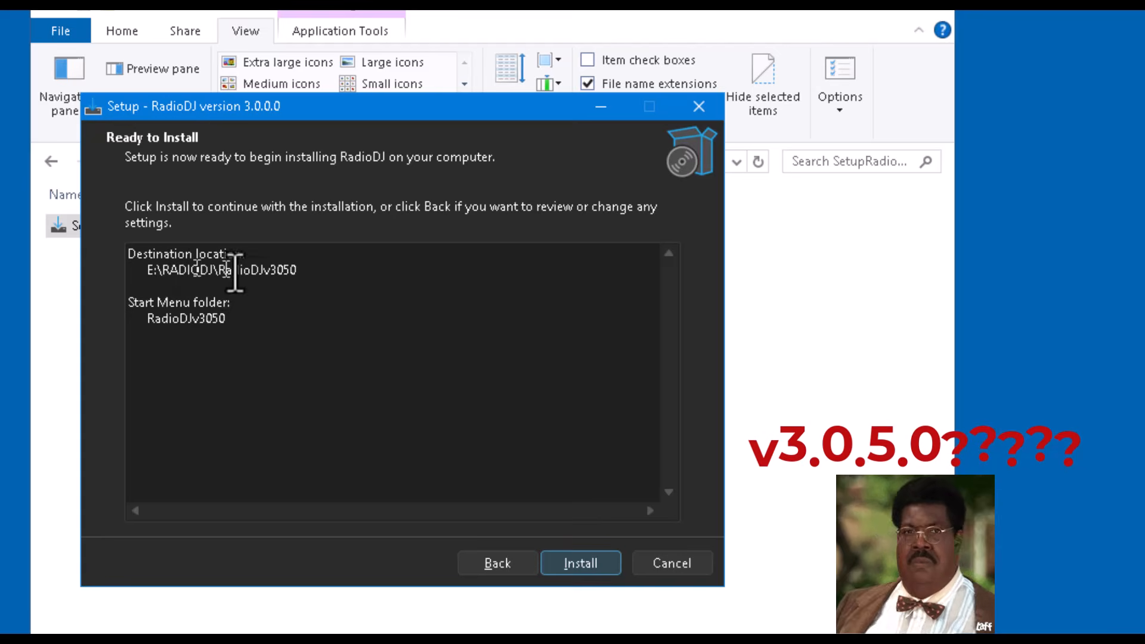
pyautogui.click(578, 563)
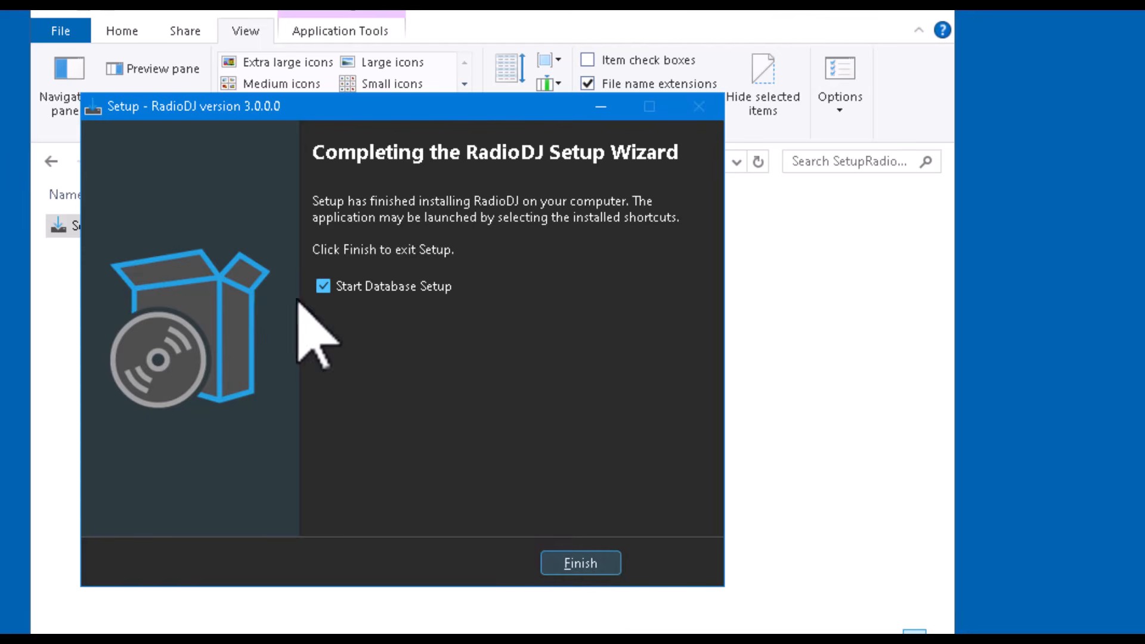
pyautogui.click(583, 564)
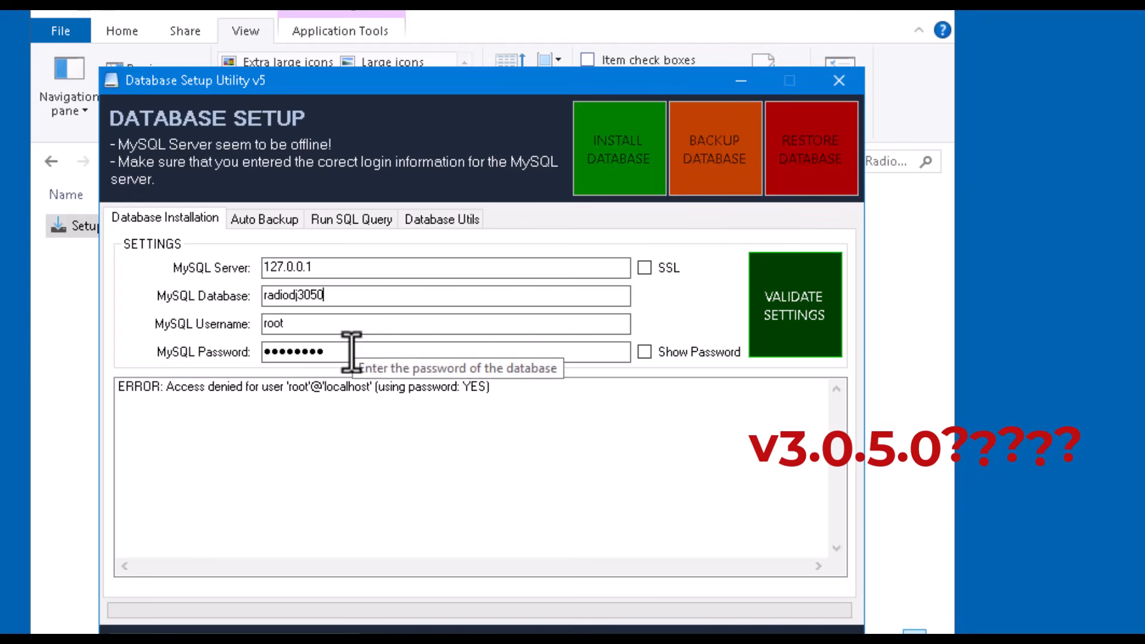
# - Enter the MySQL password and validate the settings for the radiodj3050 database
pyautogui.moveTo(349, 356); pyautogui.dragTo(2, 378)
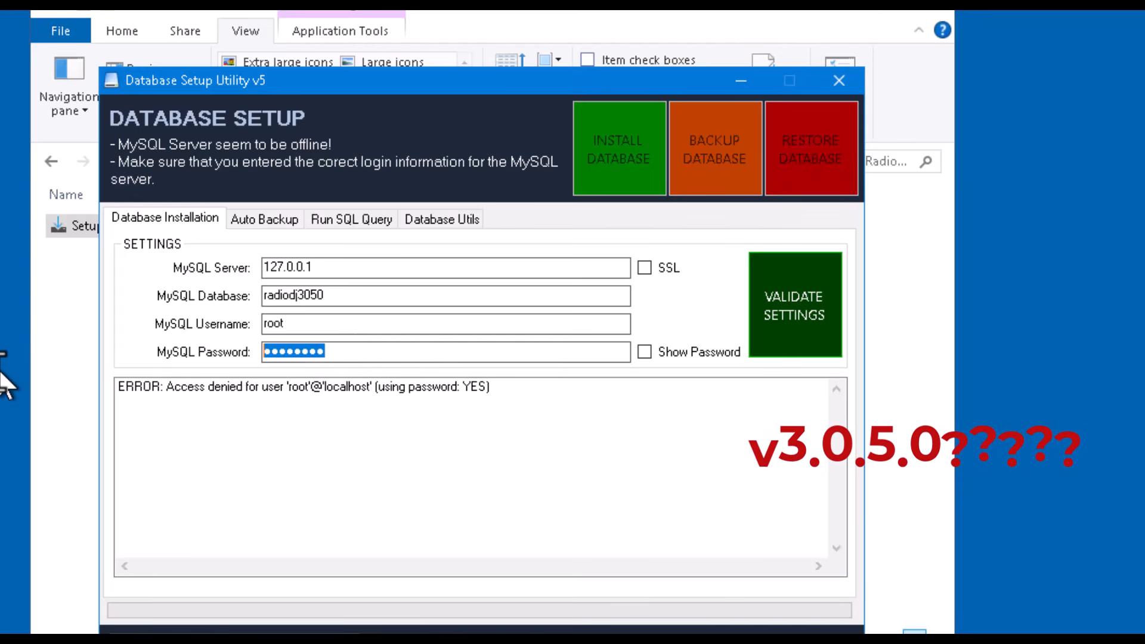
pyautogui.write('12345')
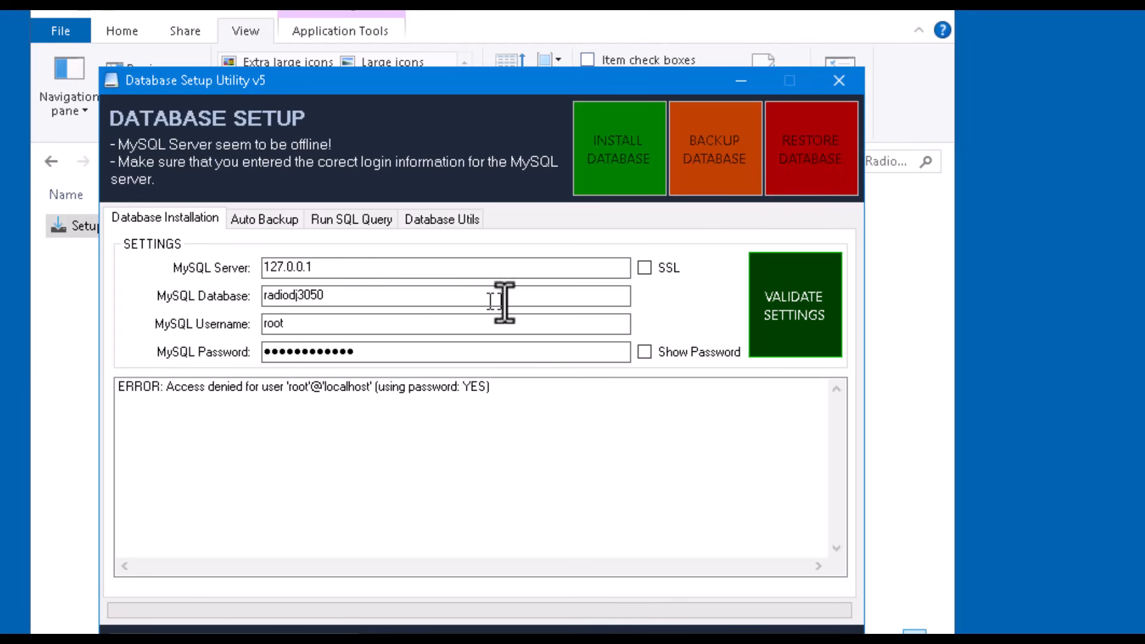
pyautogui.click(792, 313)
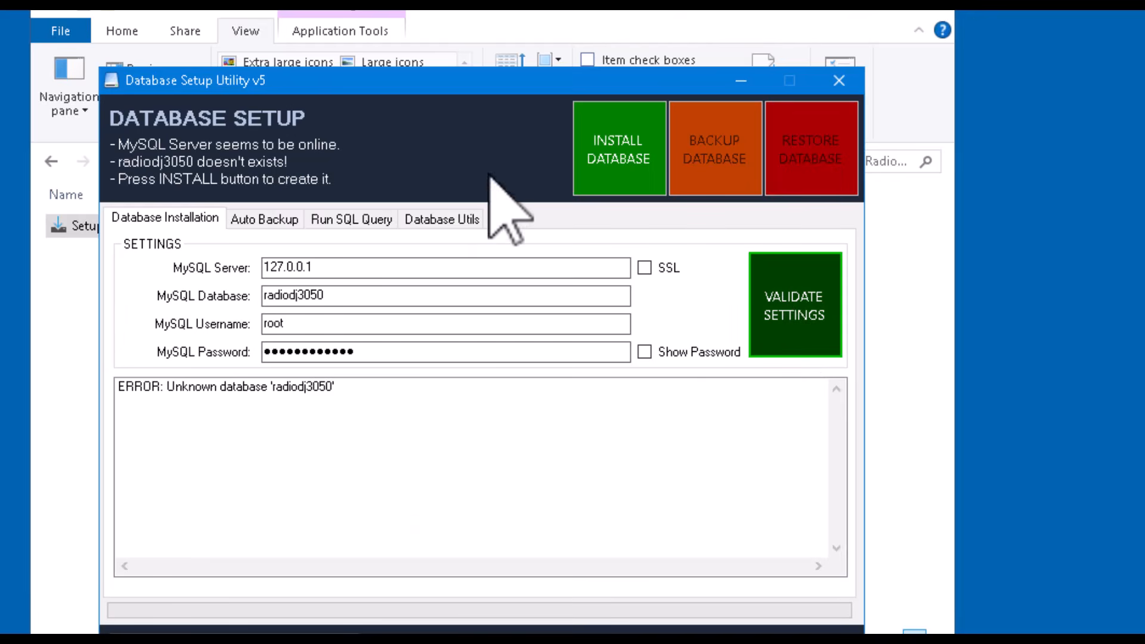
# - Install the radiodj3050 database, confirming the overwrite prompt
pyautogui.click(617, 173)
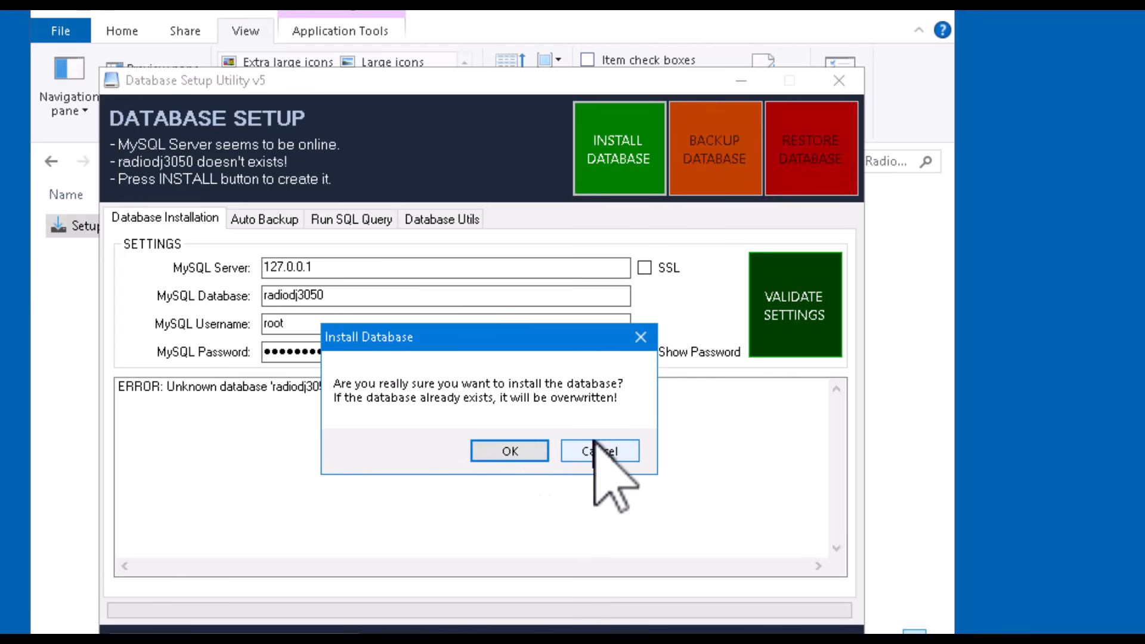
pyautogui.click(493, 451)
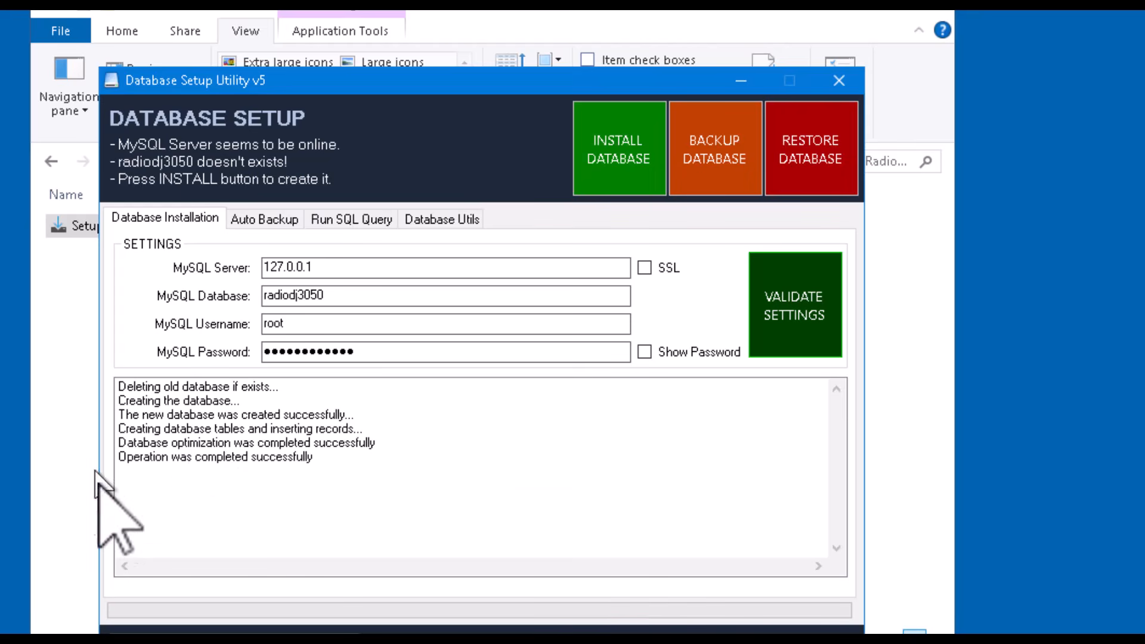
# - Set the Auto Backup location to E:\RADIODJ\RadioDJv3050\Setup\Backup, then close the Database Setup utility
pyautogui.click(265, 219)
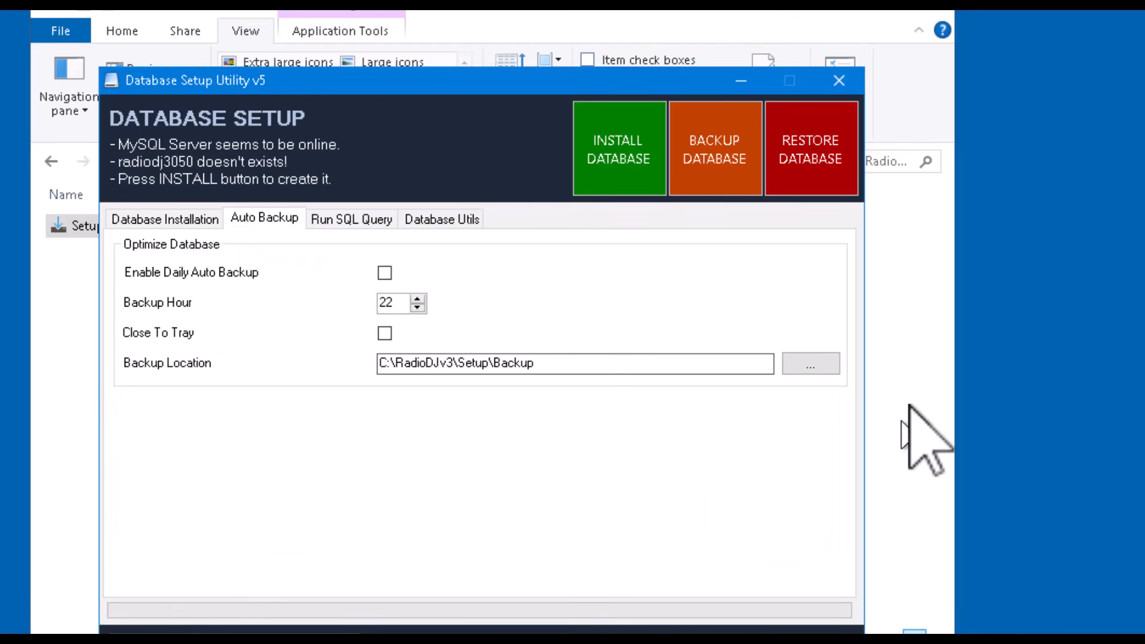
pyautogui.click(822, 367)
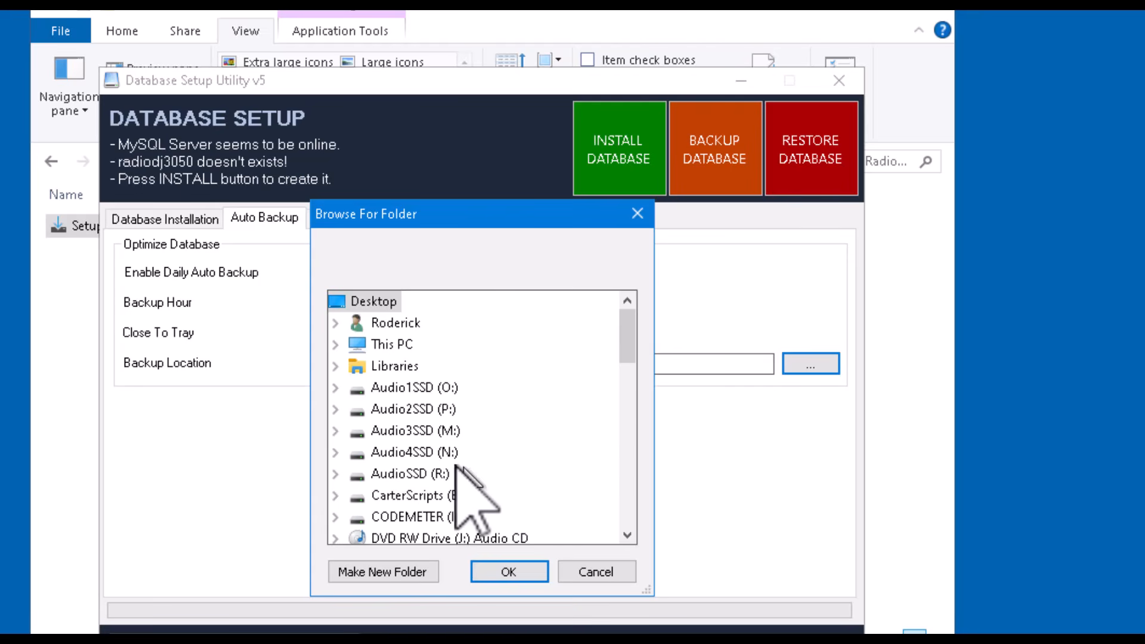
pyautogui.scroll(-5, 495, 441)
pyautogui.scroll(-2, 512, 472)
pyautogui.scroll(7, 510, 471)
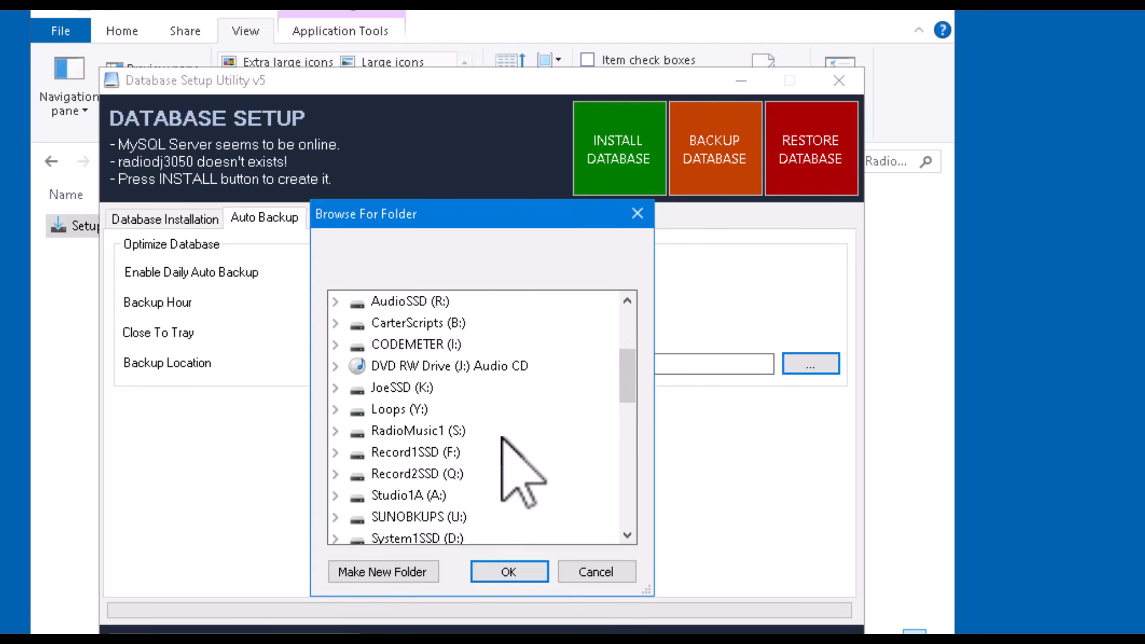
pyautogui.click(336, 344)
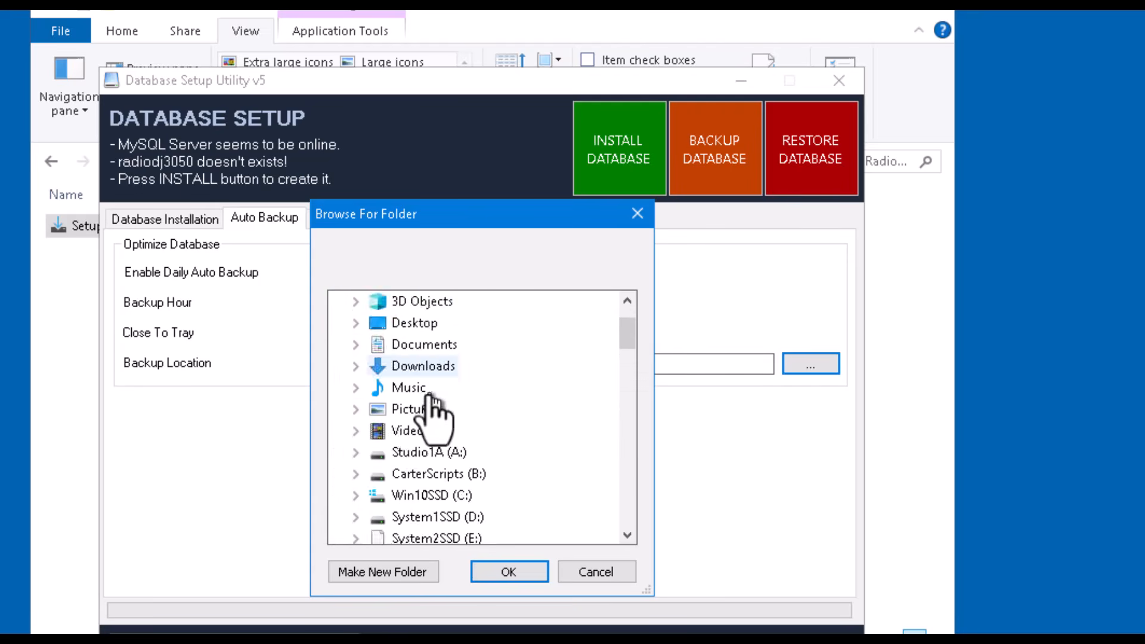
pyautogui.scroll(-6, 435, 409)
pyautogui.scroll(3, 435, 409)
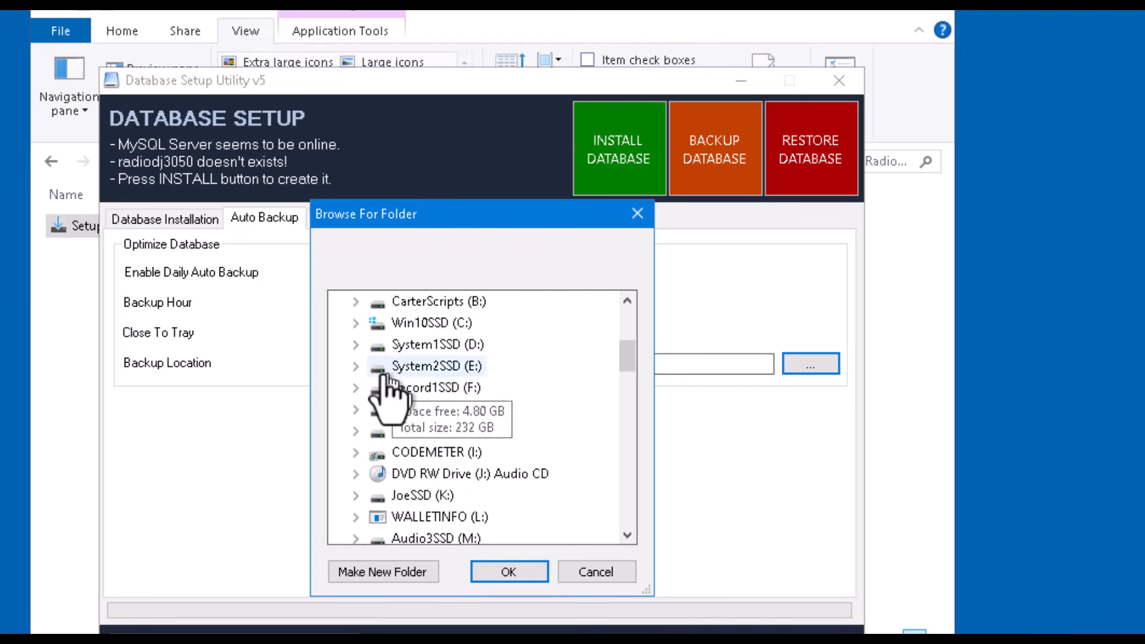
pyautogui.click(356, 366)
pyautogui.scroll(-10, 429, 389)
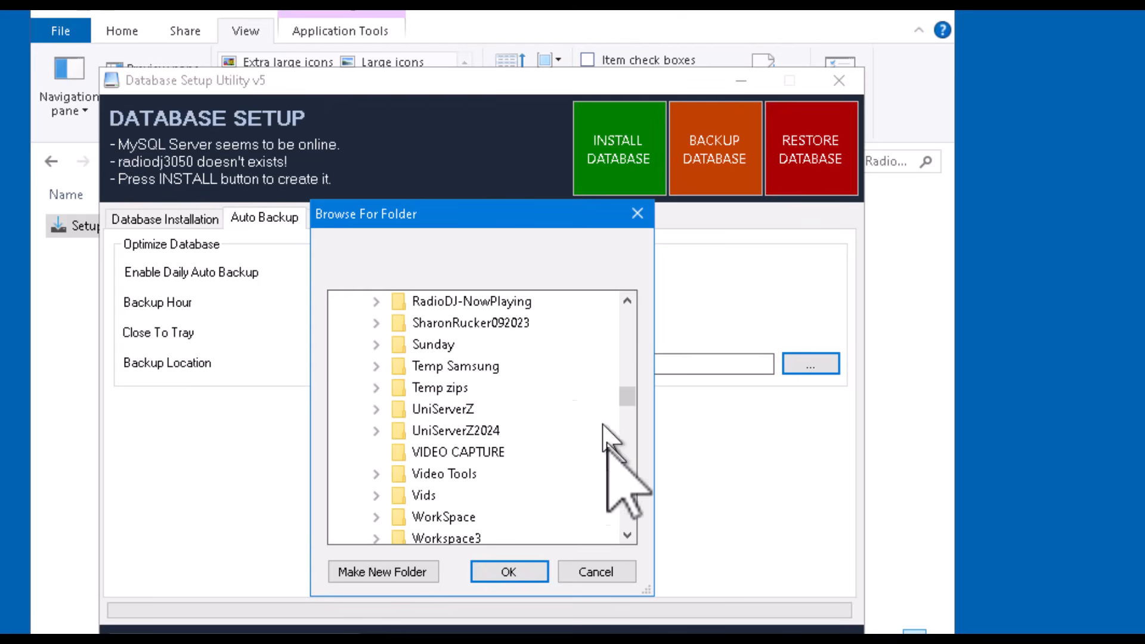
pyautogui.scroll(1, 469, 441)
pyautogui.scroll(1, 468, 444)
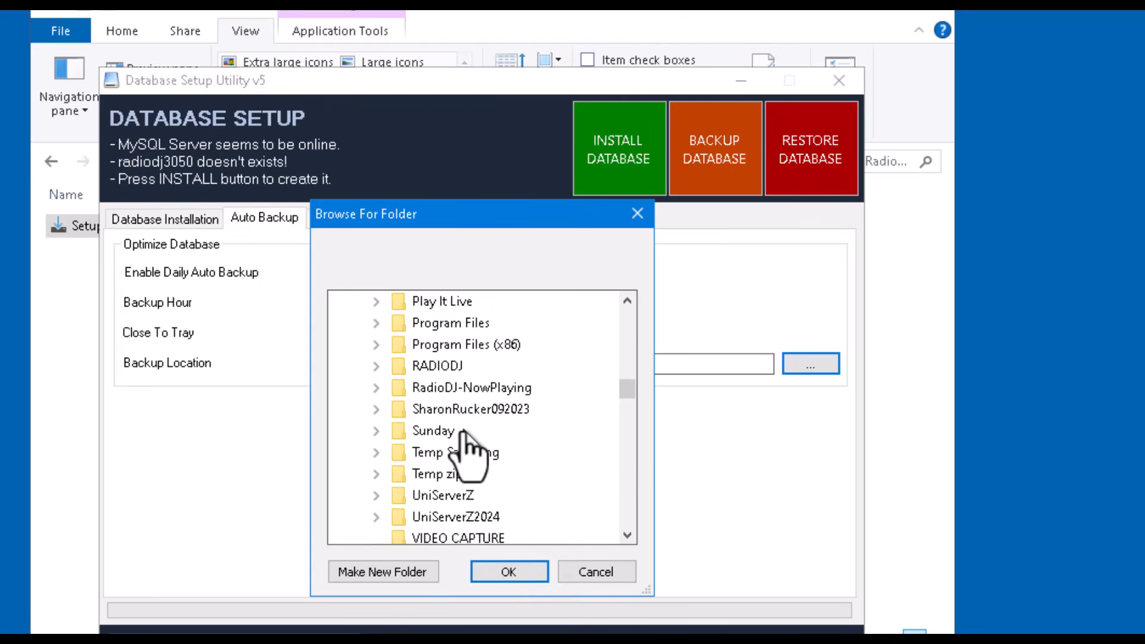
pyautogui.click(376, 365)
pyautogui.scroll(-13, 519, 391)
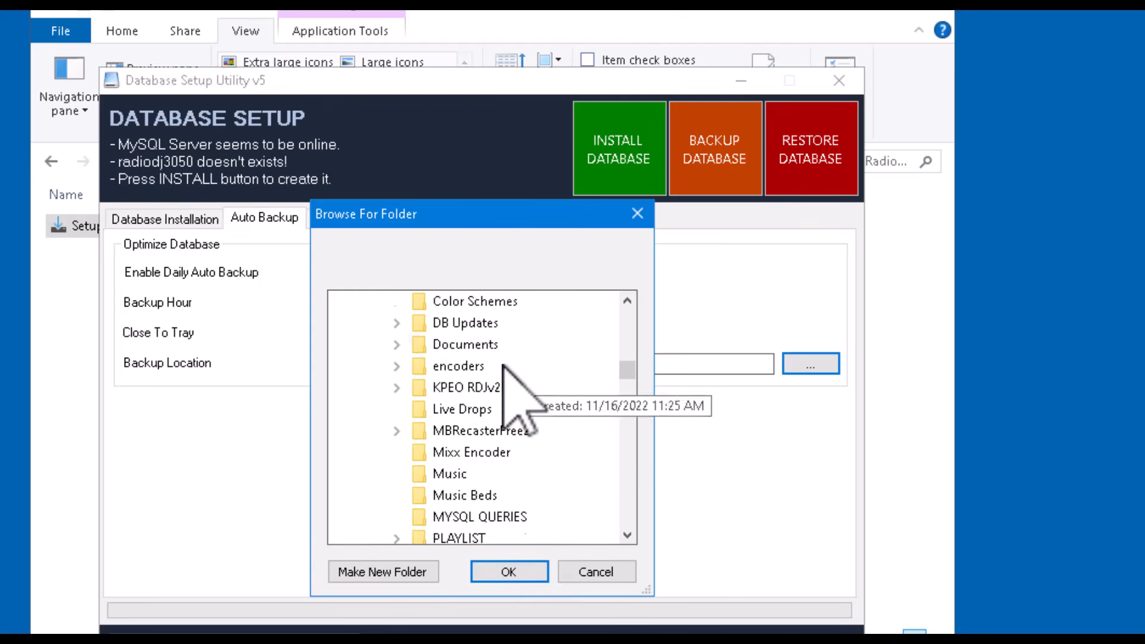
pyautogui.scroll(-5, 503, 371)
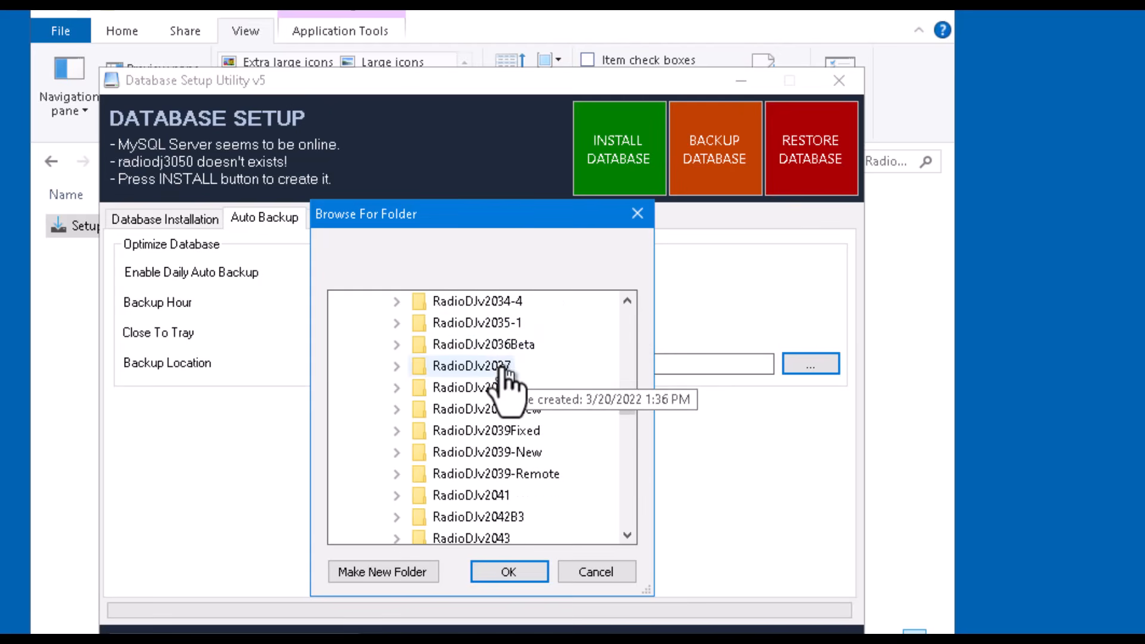
pyautogui.scroll(-4, 539, 444)
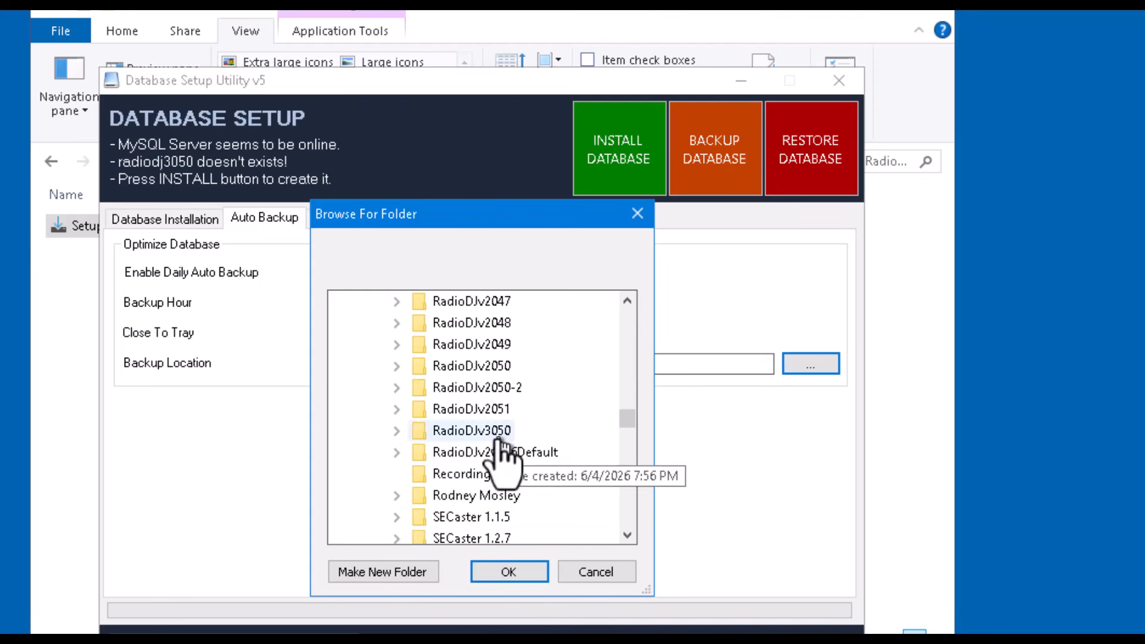
pyautogui.click(397, 431)
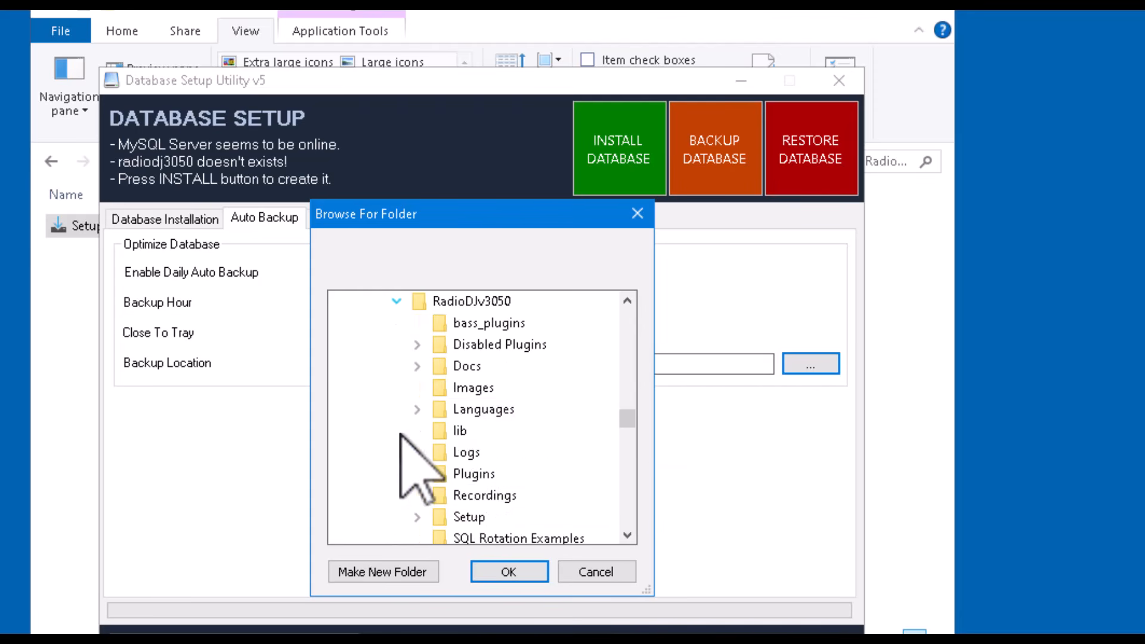
pyautogui.scroll(-1, 537, 454)
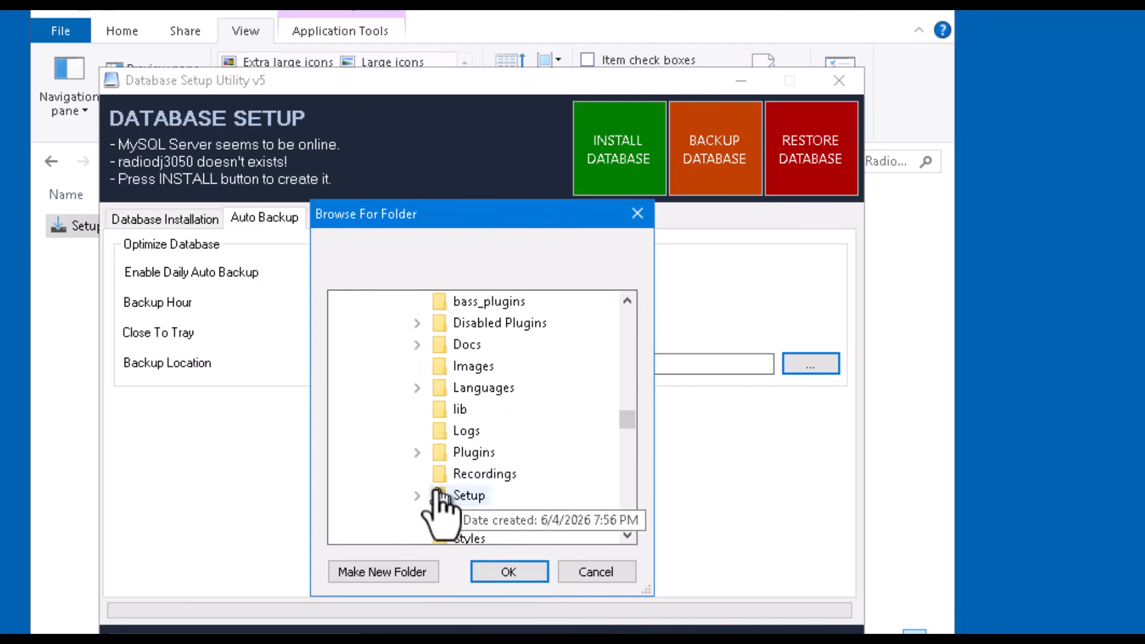
pyautogui.click(418, 495)
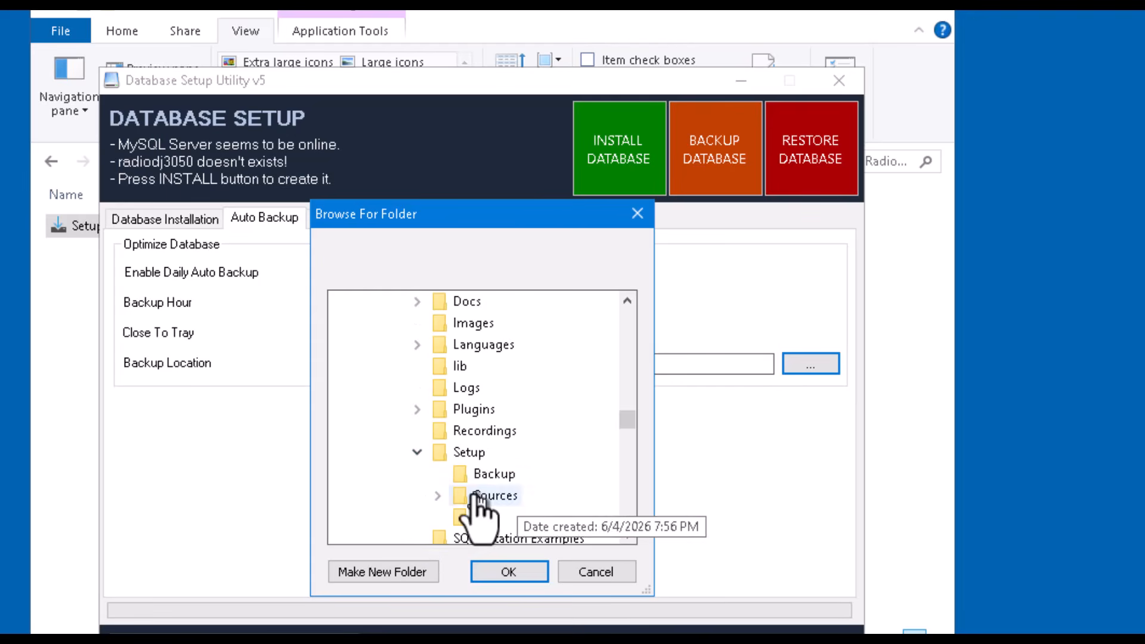
pyautogui.click(492, 474)
pyautogui.click(507, 570)
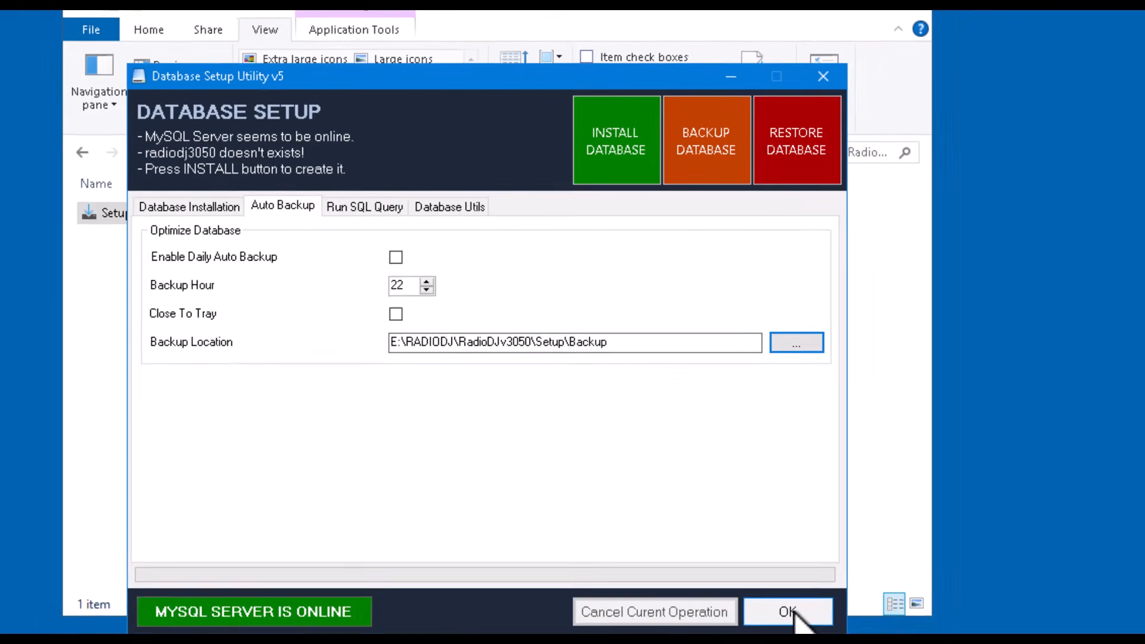
pyautogui.click(777, 581)
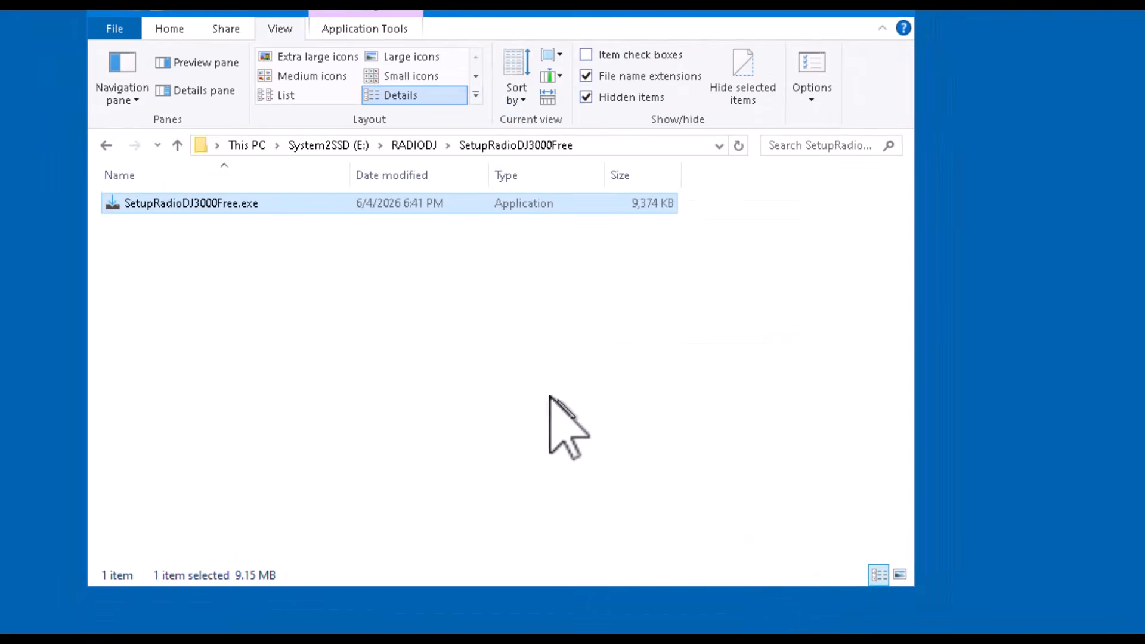
# - Open the RadioDJv3050 folder on drive E and try to launch RadioDJ.exe, dismissing the warning
pyautogui.click(417, 147)
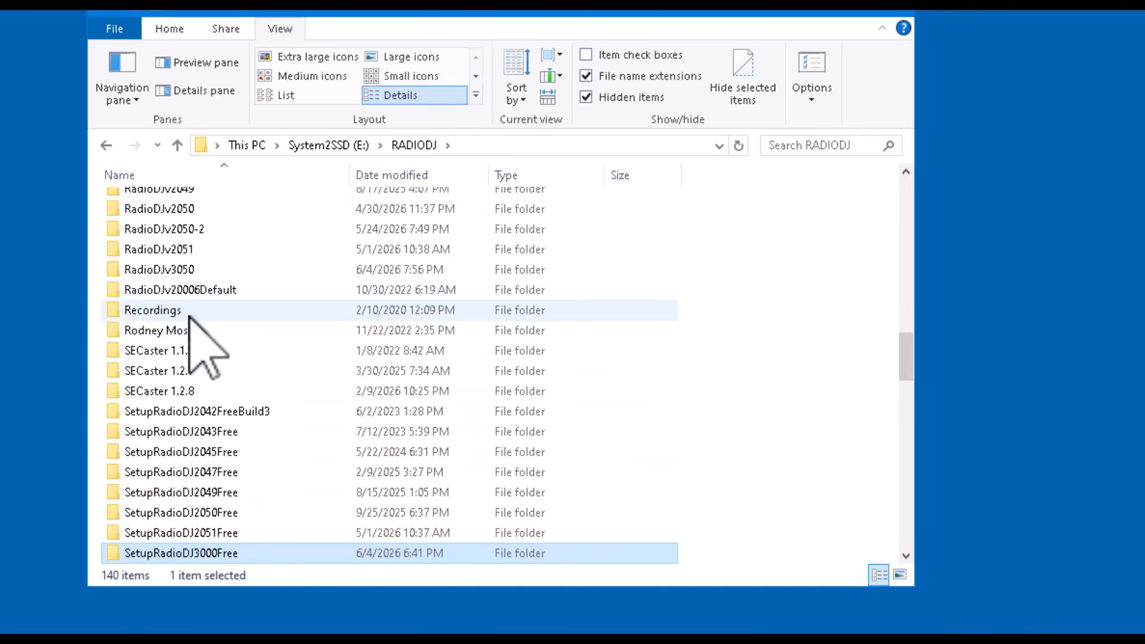
pyautogui.click(187, 270)
pyautogui.doubleClick(187, 270)
pyautogui.scroll(-3, 286, 436)
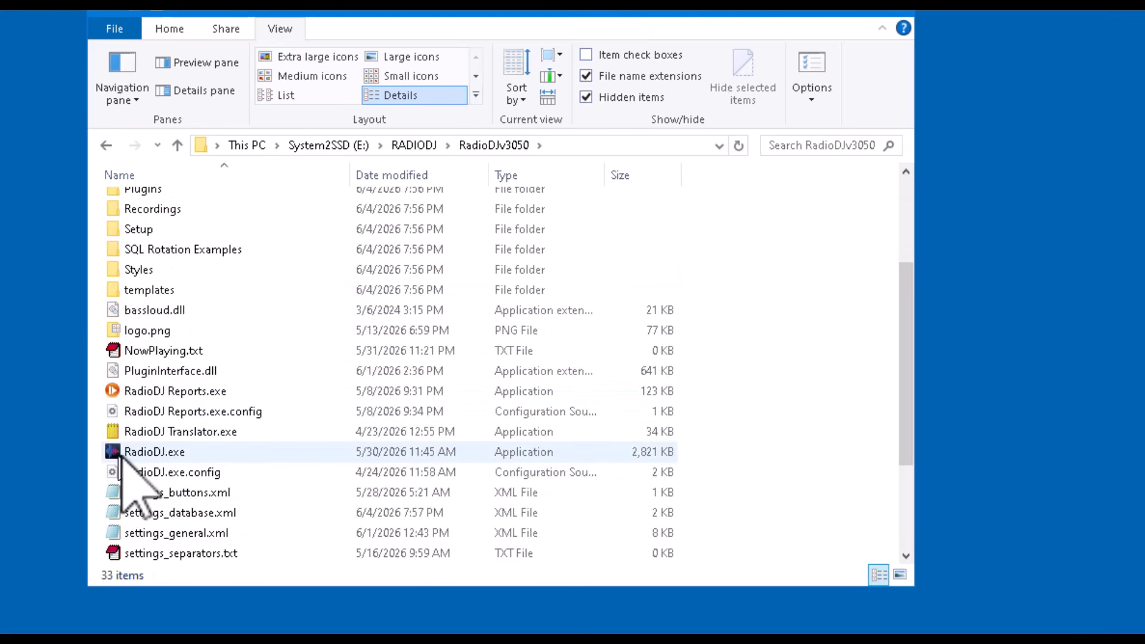
pyautogui.scroll(-3, 368, 499)
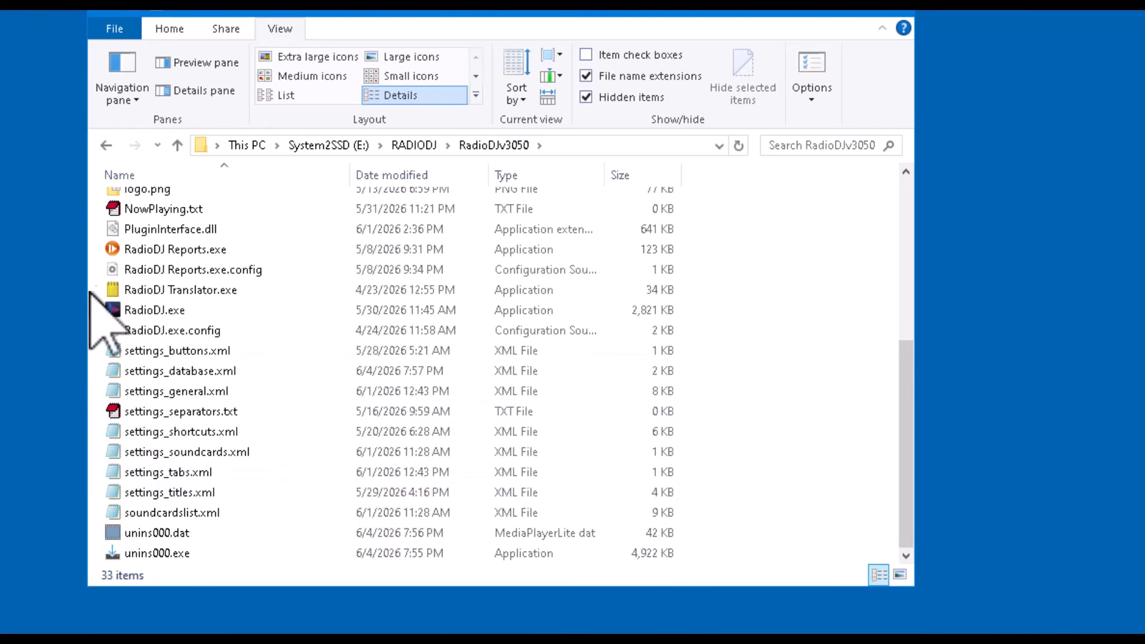
pyautogui.click(117, 311)
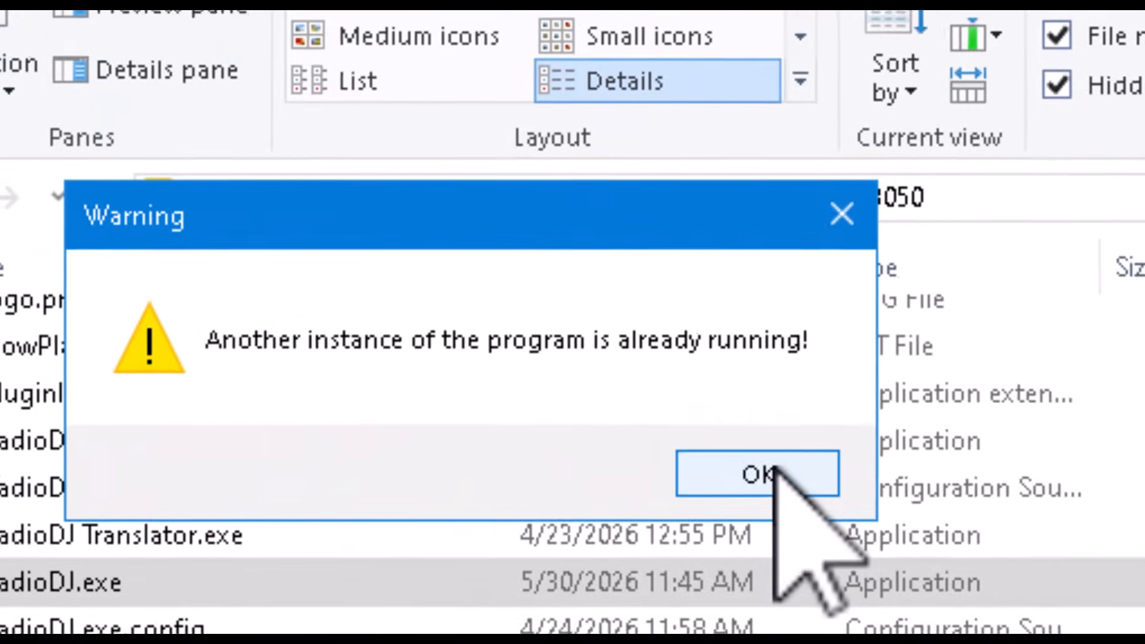
pyautogui.click(557, 280)
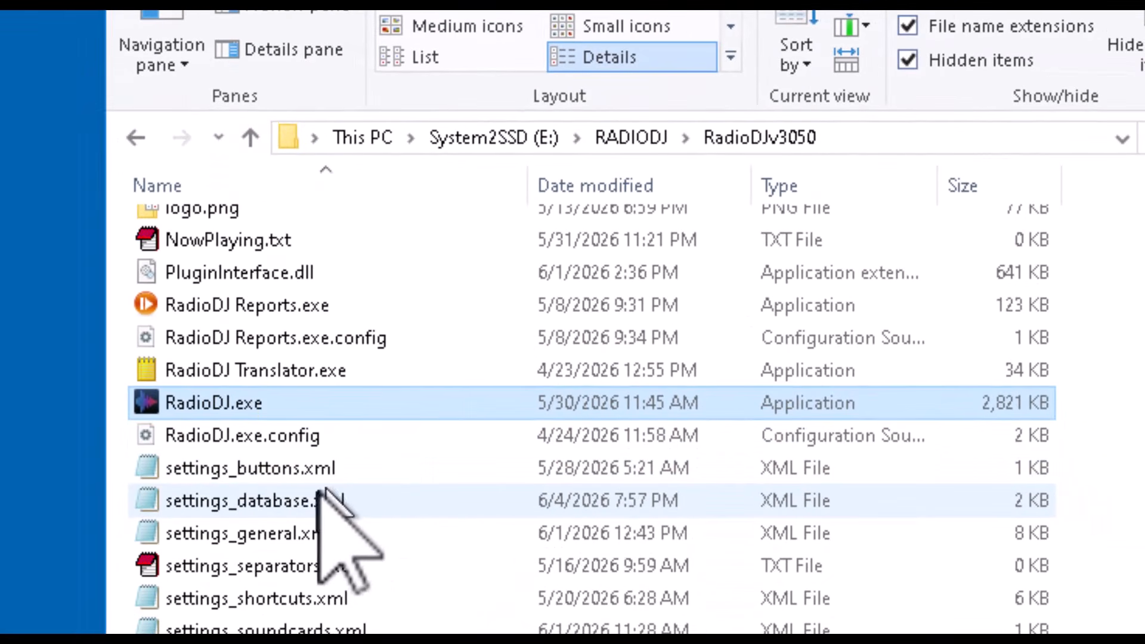
# - Open settings_database.xml in EditPlus, set the OnlyOneInstance value to False, and close the editor
pyautogui.rightClick(244, 500)
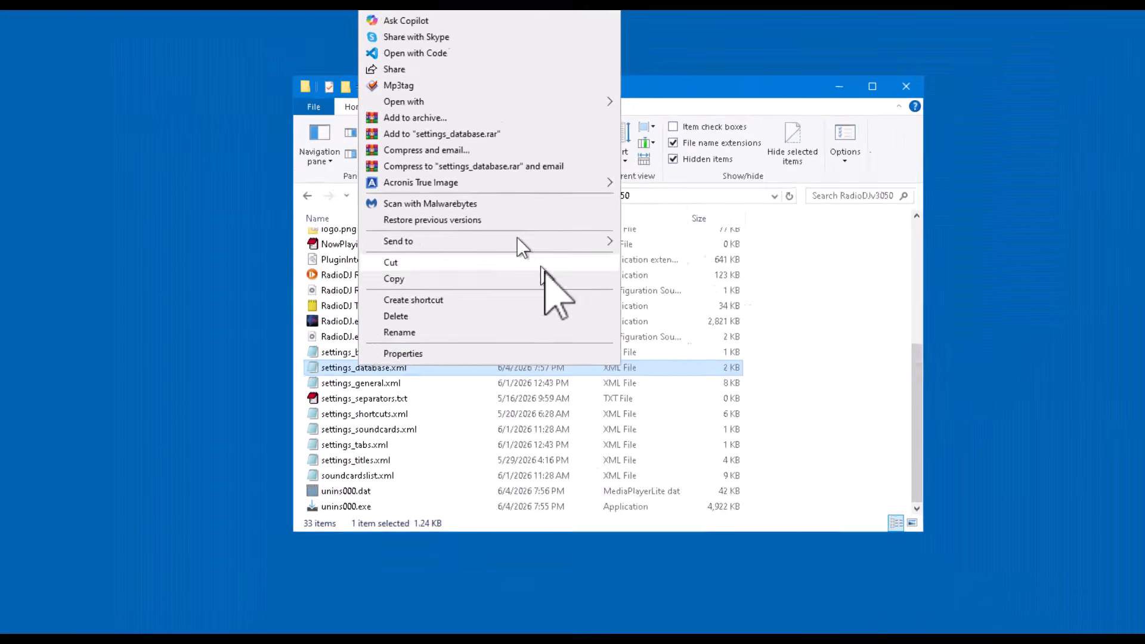
pyautogui.moveTo(597, 242)
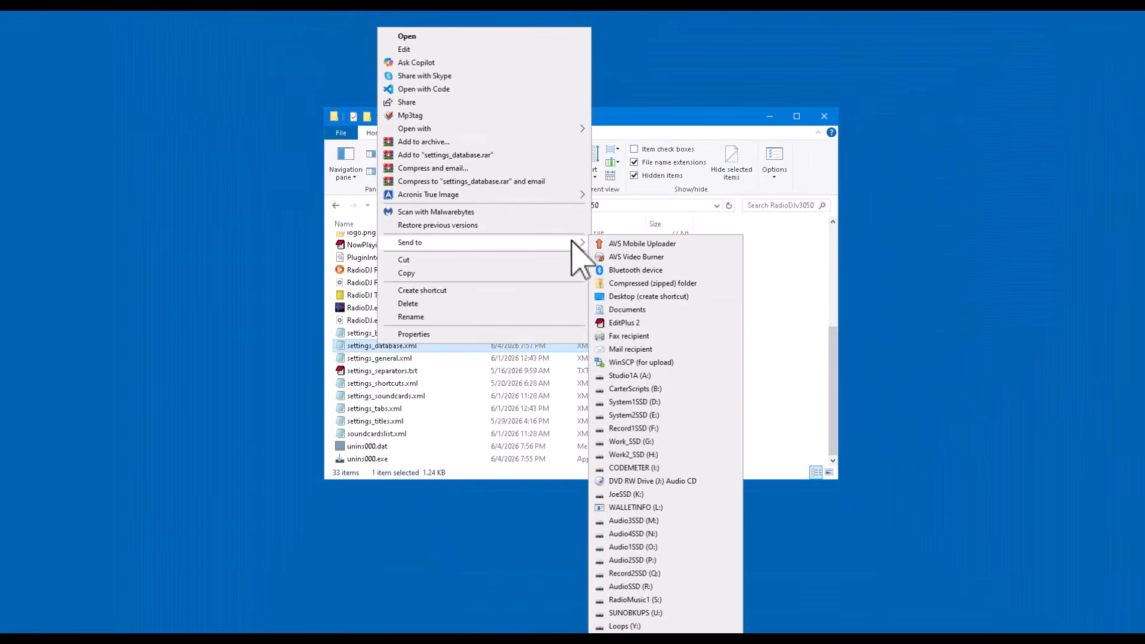
pyautogui.click(623, 322)
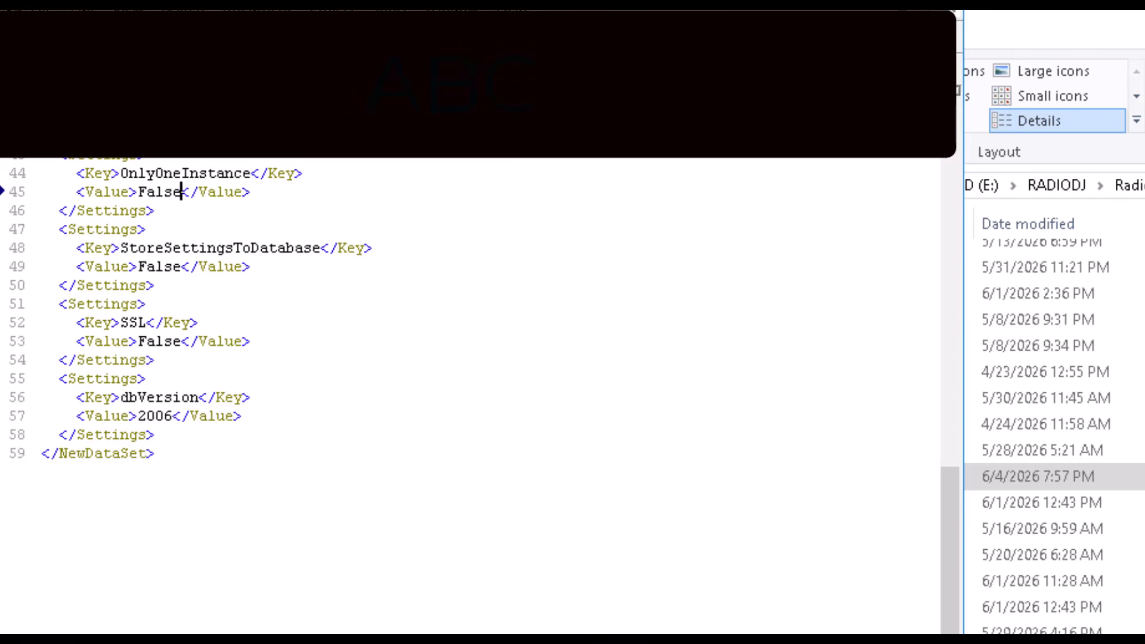
pyautogui.click(939, 5)
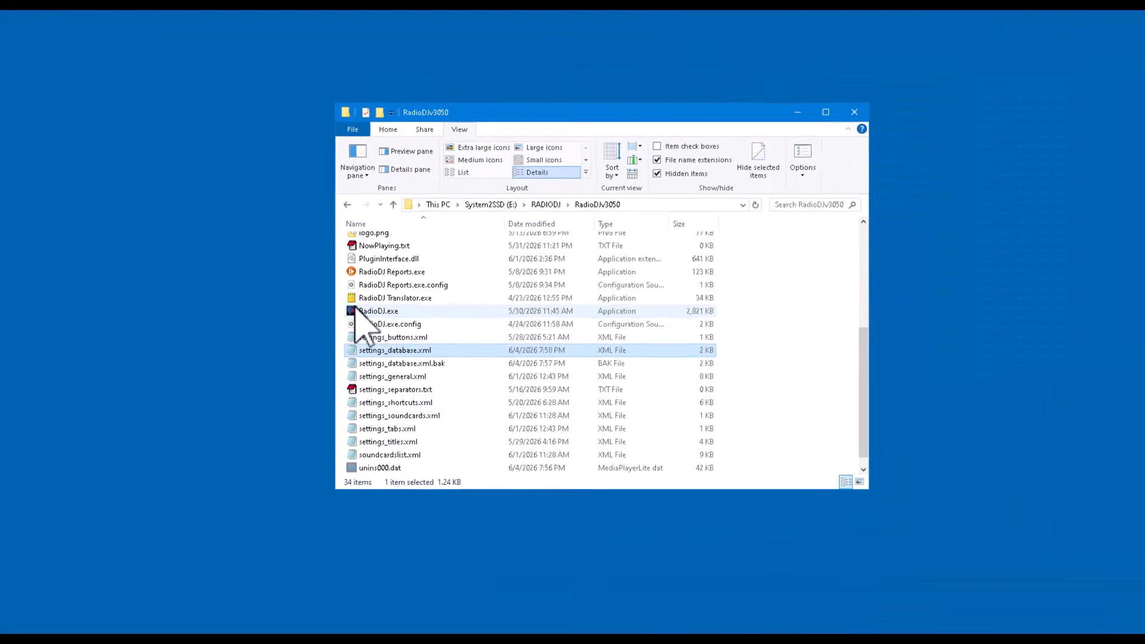
# - Launch RadioDJ.exe from the RadioDJv3050 folder and maximize its main window
pyautogui.click(672, 396)
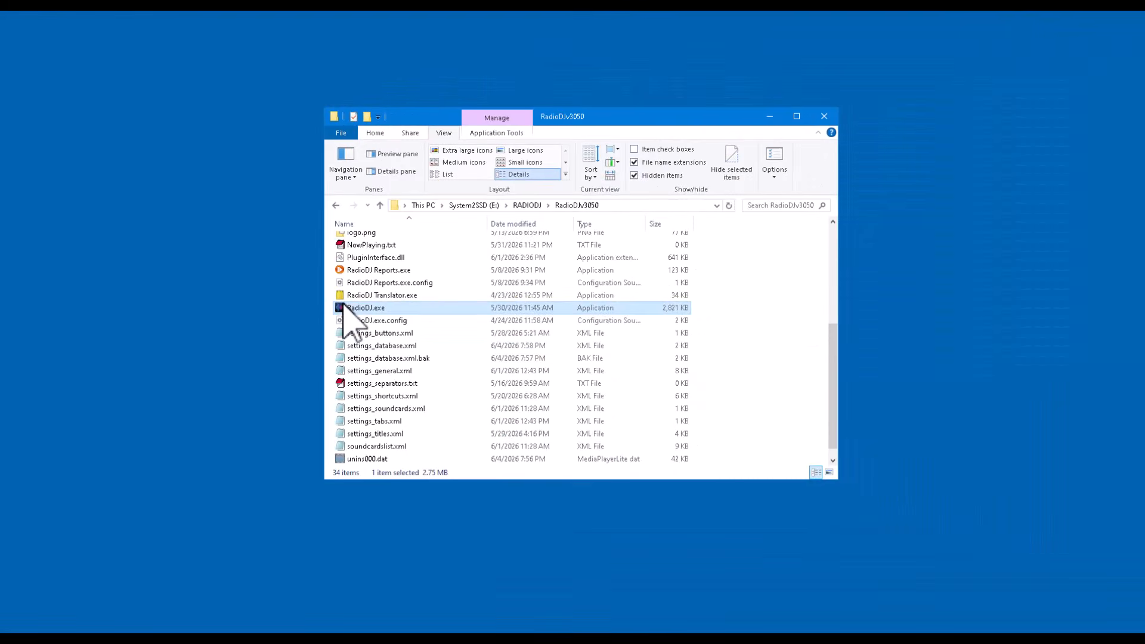
pyautogui.doubleClick(344, 305)
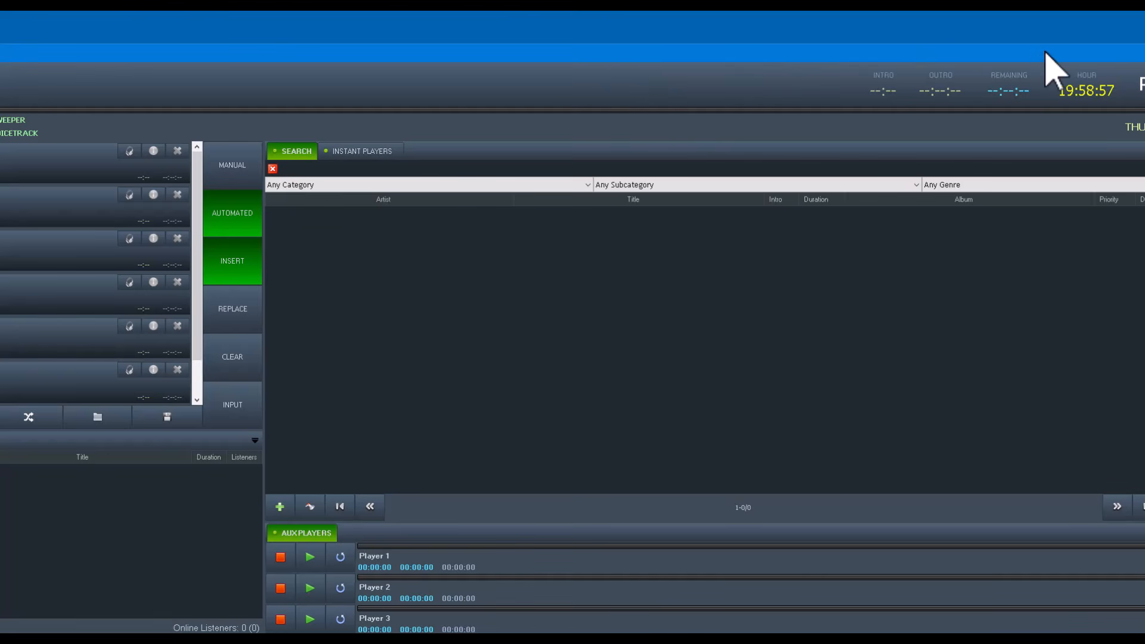
pyautogui.moveTo(1045, 53); pyautogui.dragTo(702, 50)
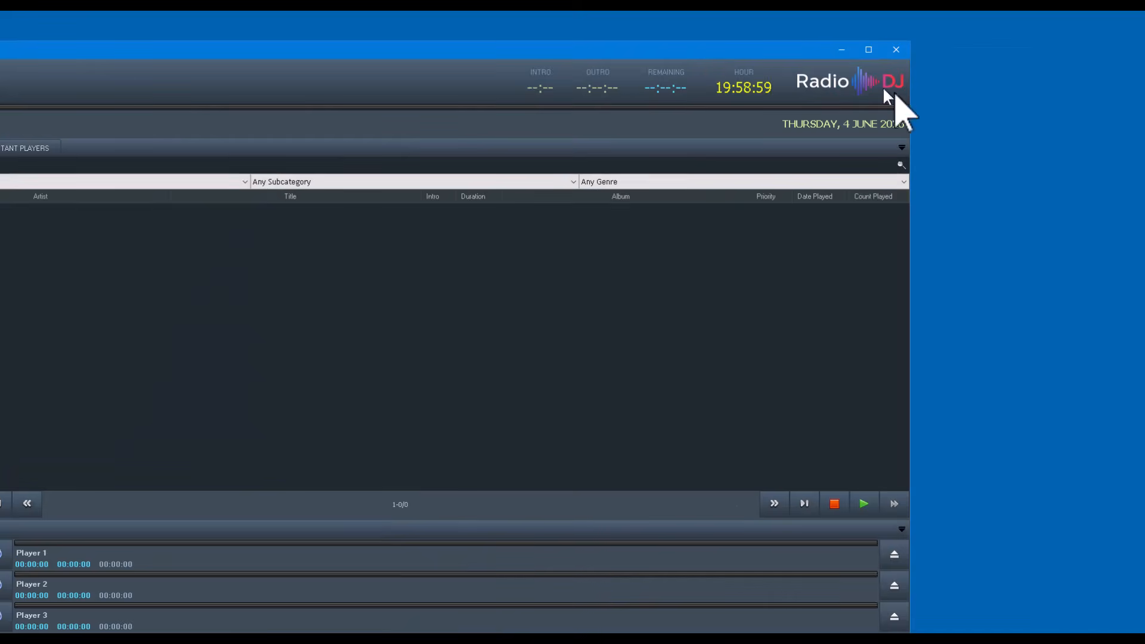
pyautogui.click(868, 49)
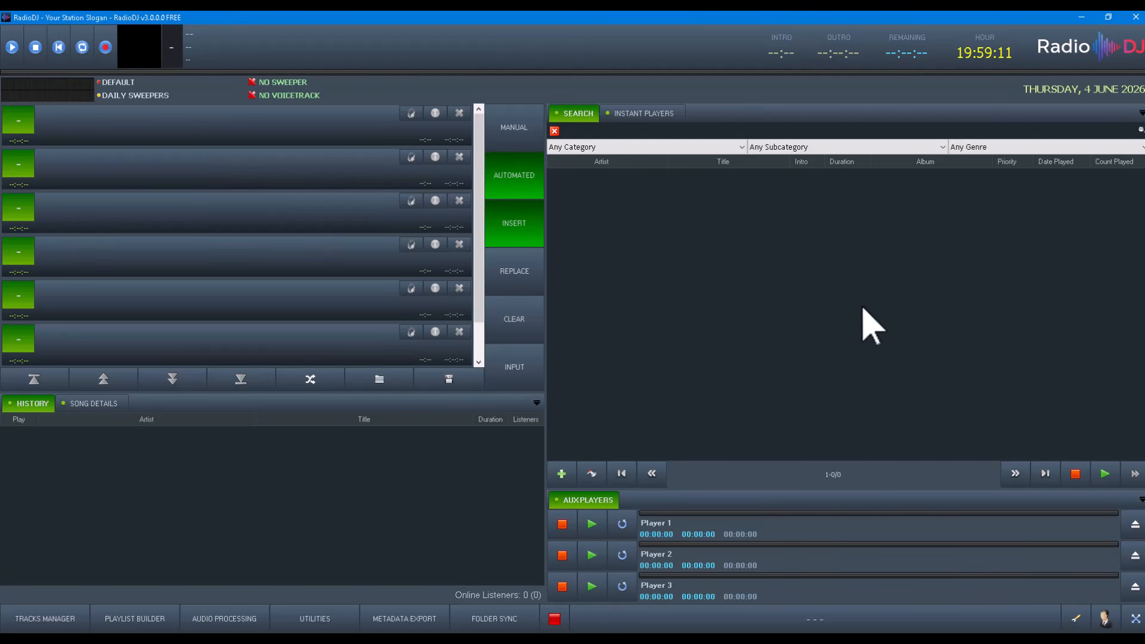
# - Examine the search category filter list and the Folder Sync window, then close it
pyautogui.click(651, 149)
pyautogui.click(650, 150)
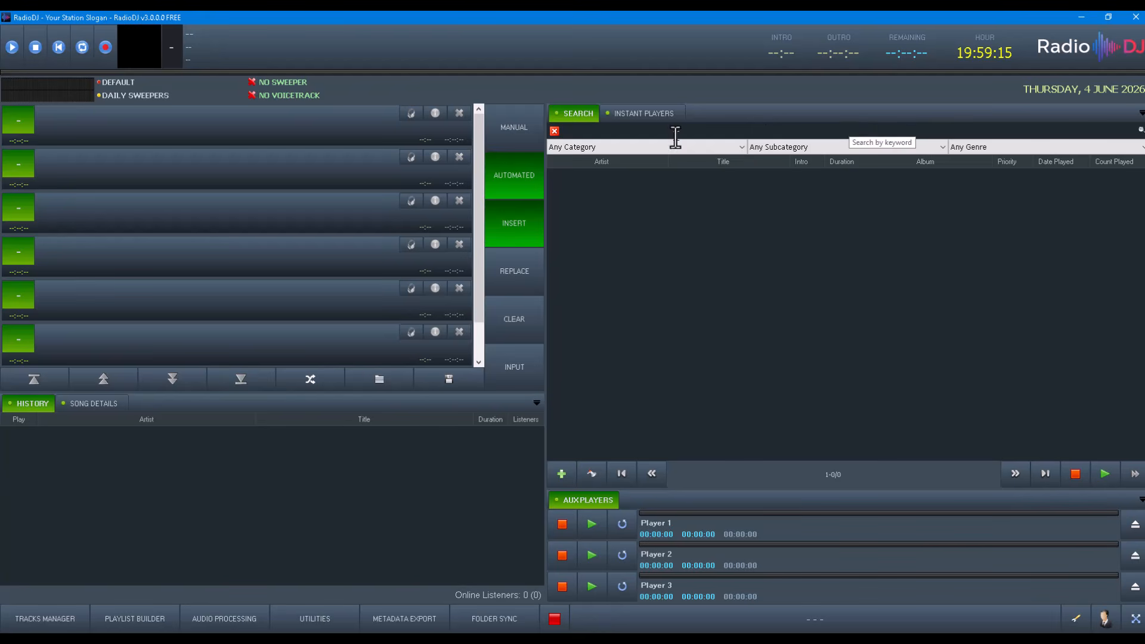
pyautogui.click(659, 149)
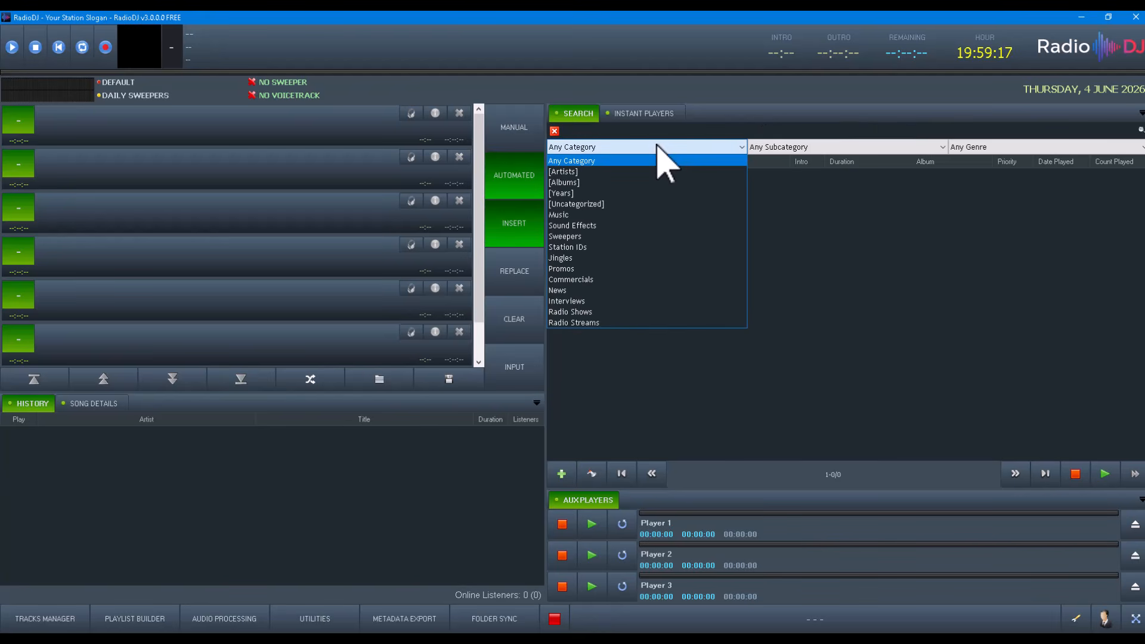
pyautogui.click(660, 160)
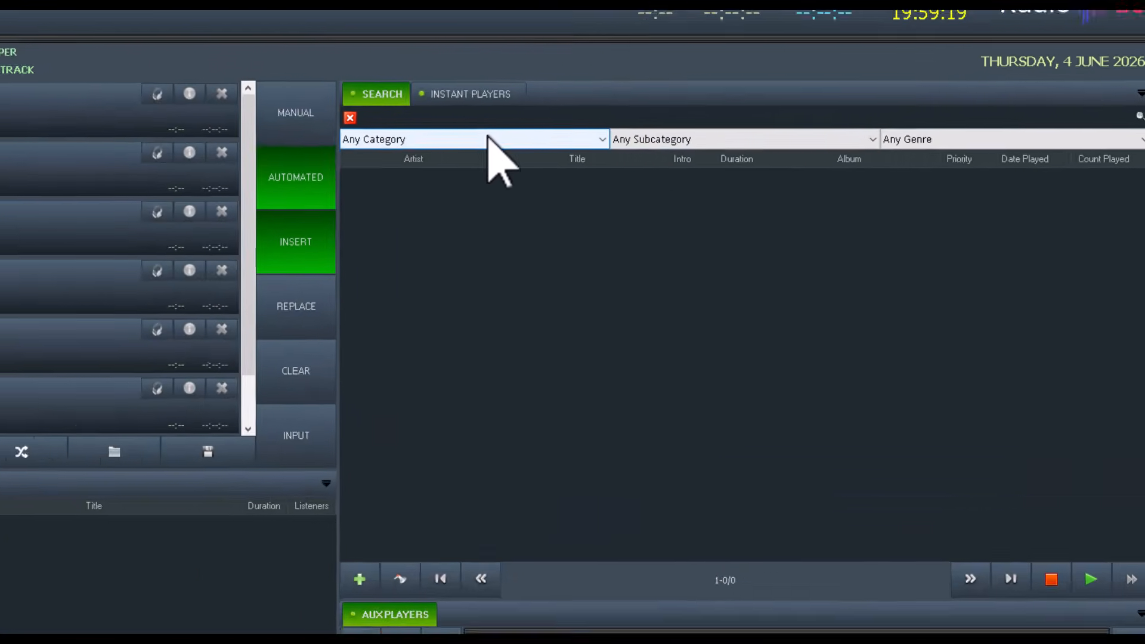
pyautogui.click(833, 146)
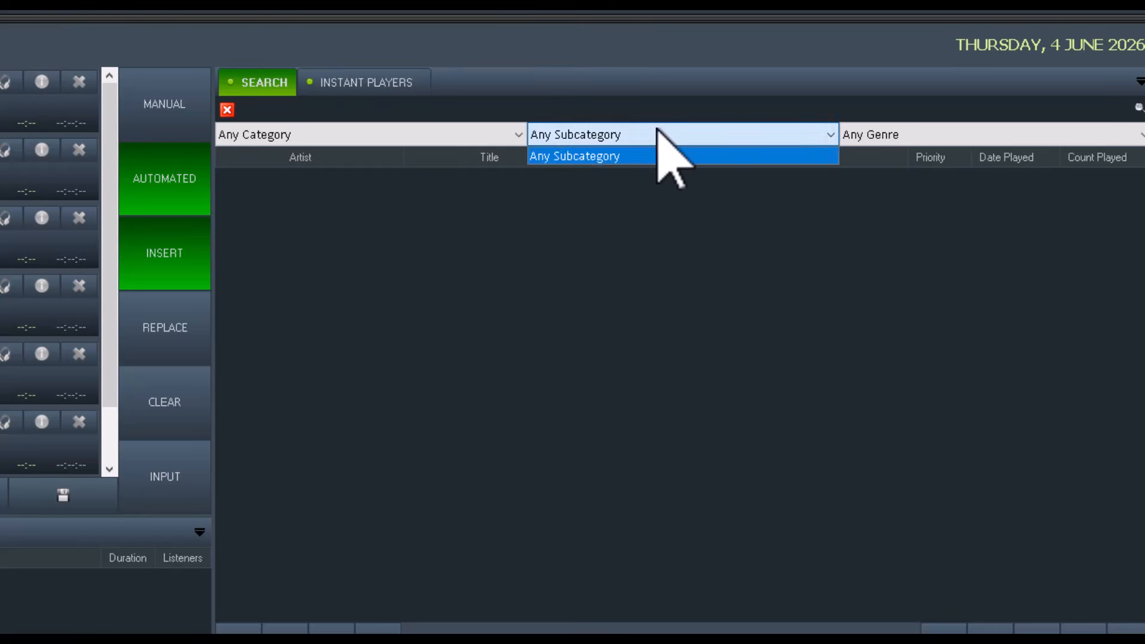
pyautogui.click(659, 133)
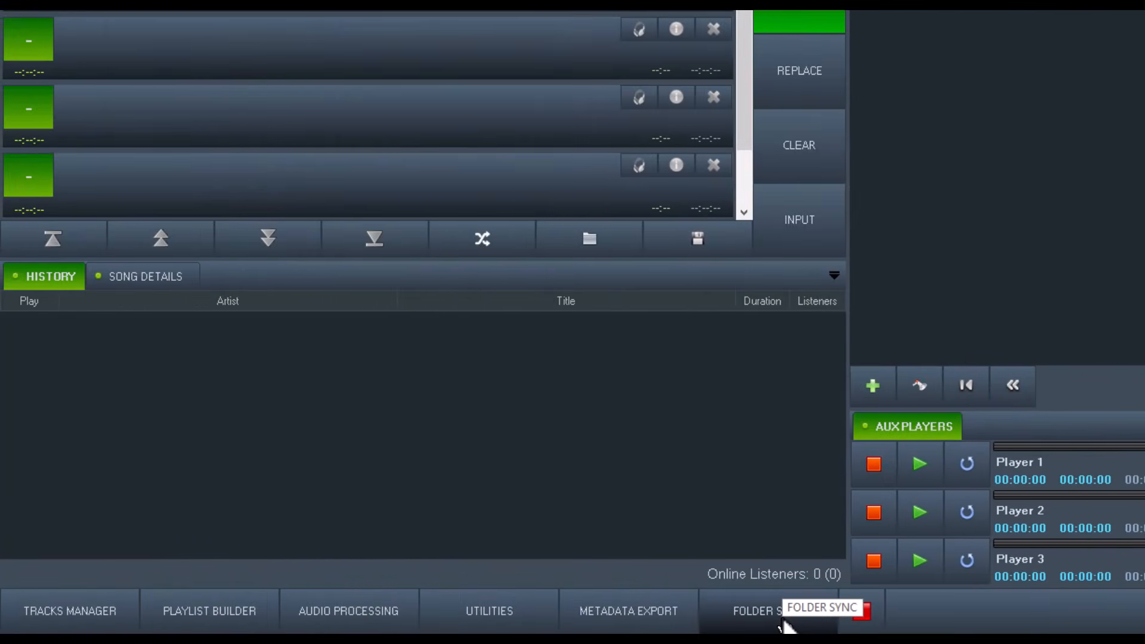
pyautogui.click(785, 621)
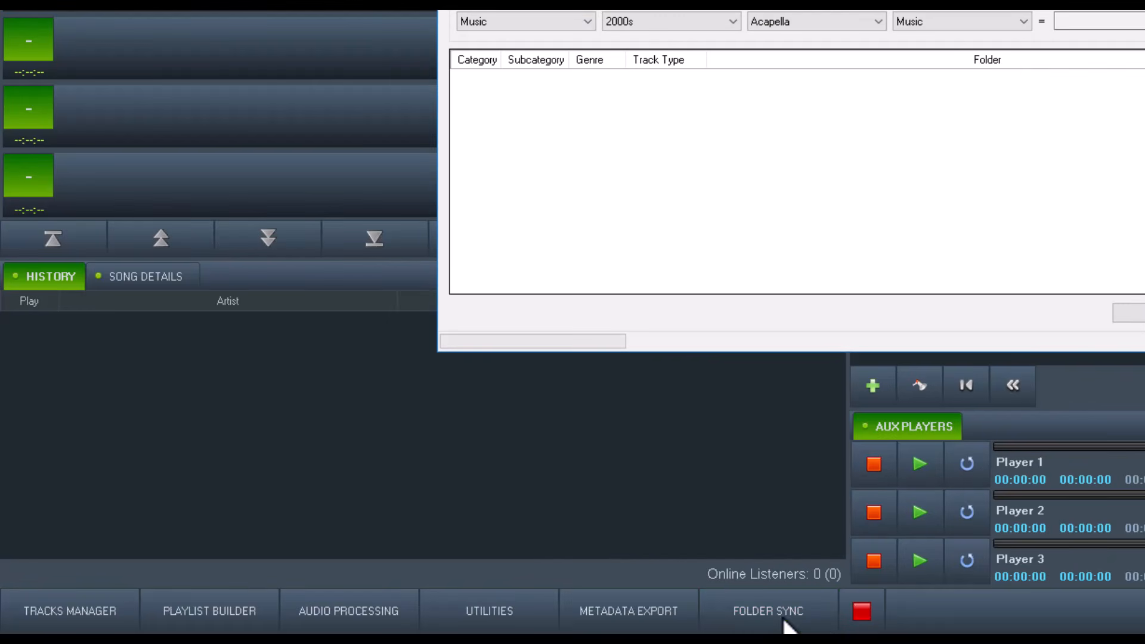
pyautogui.hotkey('alt', 'F4')
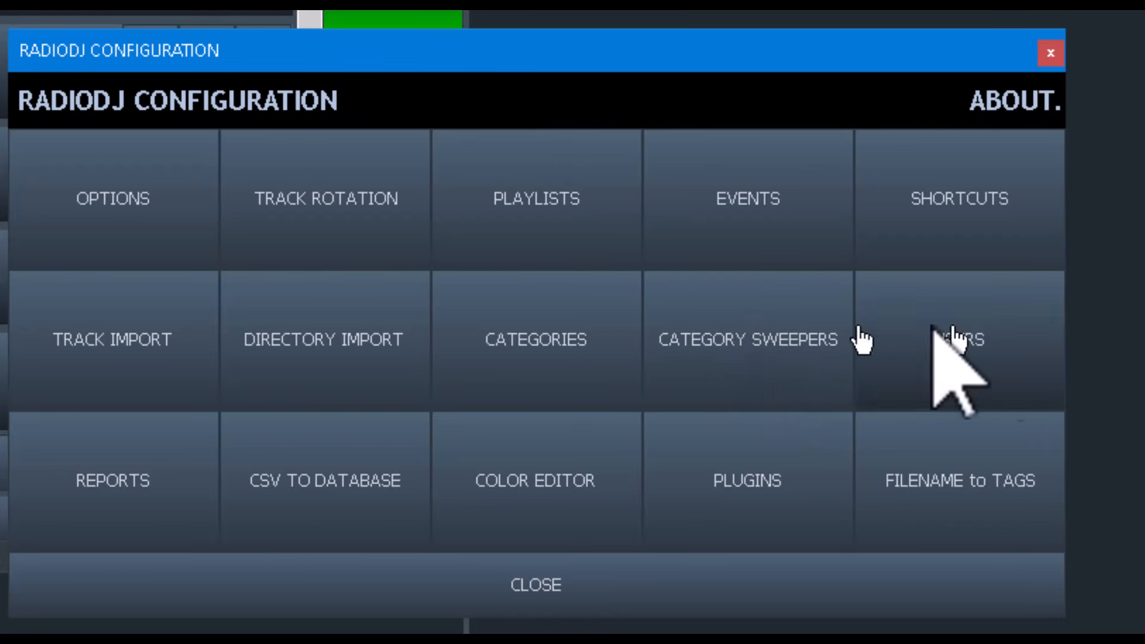
# - Review the Filename to Tags format settings and the Audio Processing plugin settings, closing both without changes
pyautogui.click(984, 503)
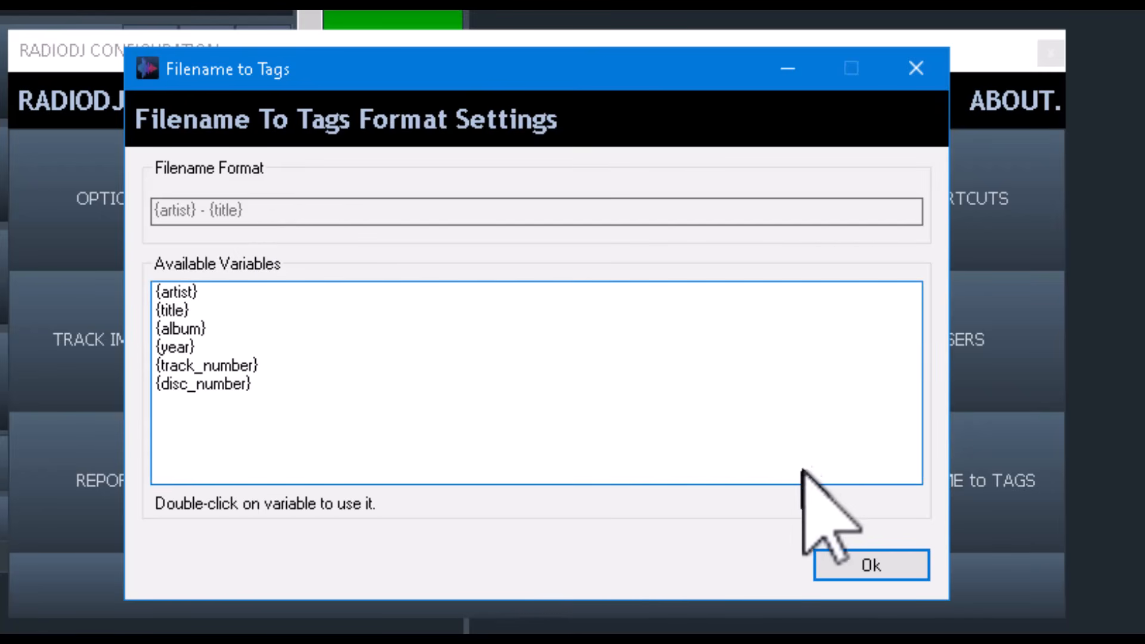
pyautogui.click(913, 567)
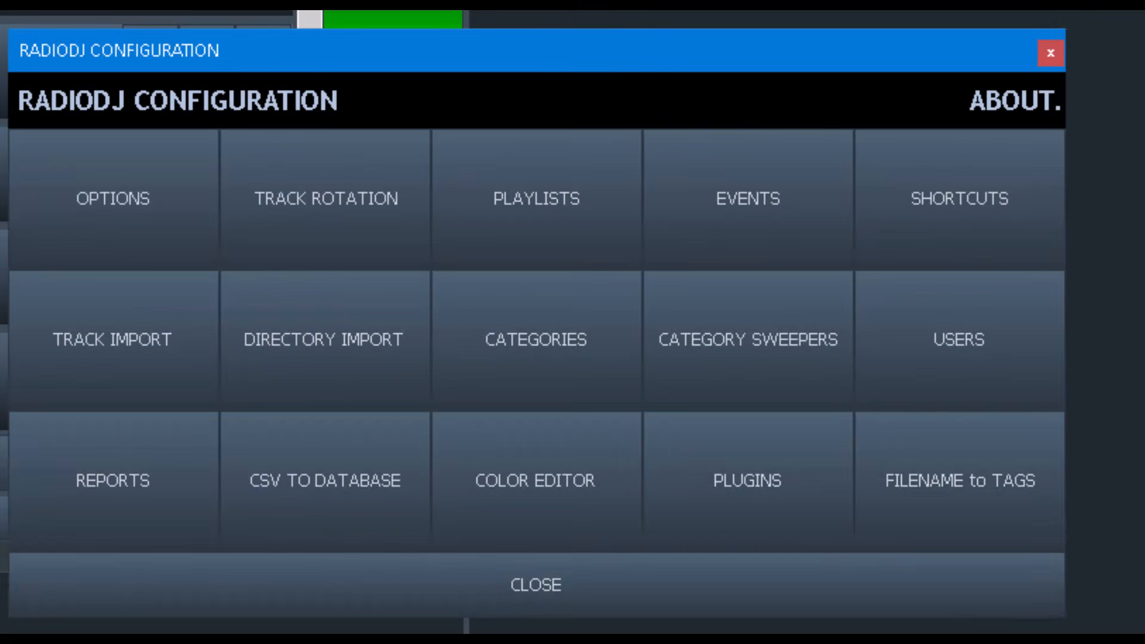
pyautogui.click(760, 475)
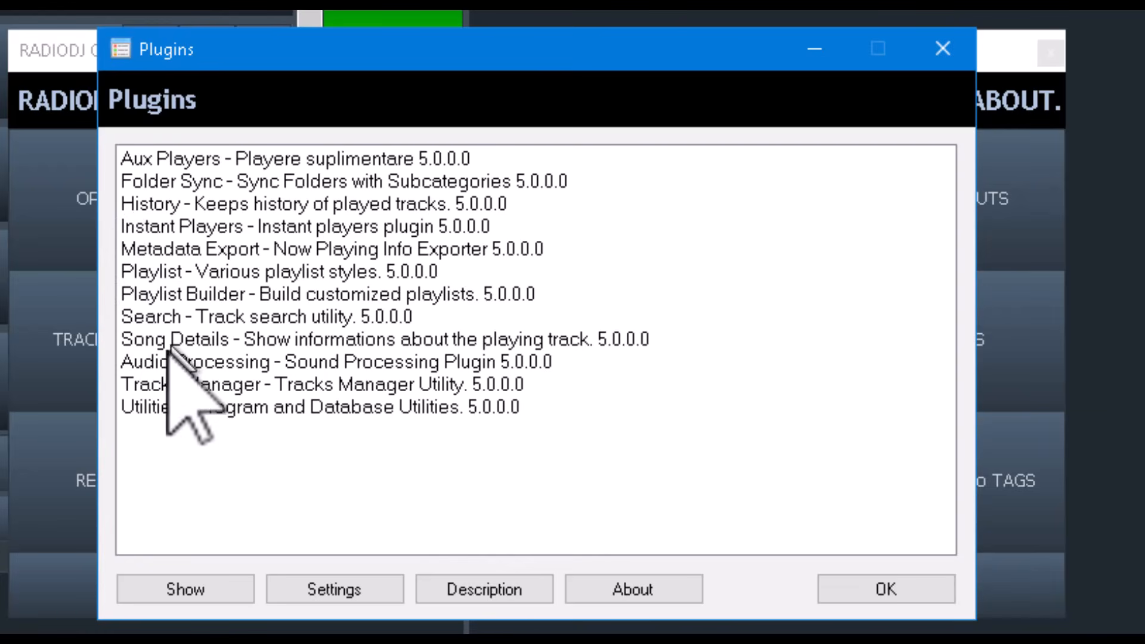
pyautogui.doubleClick(187, 360)
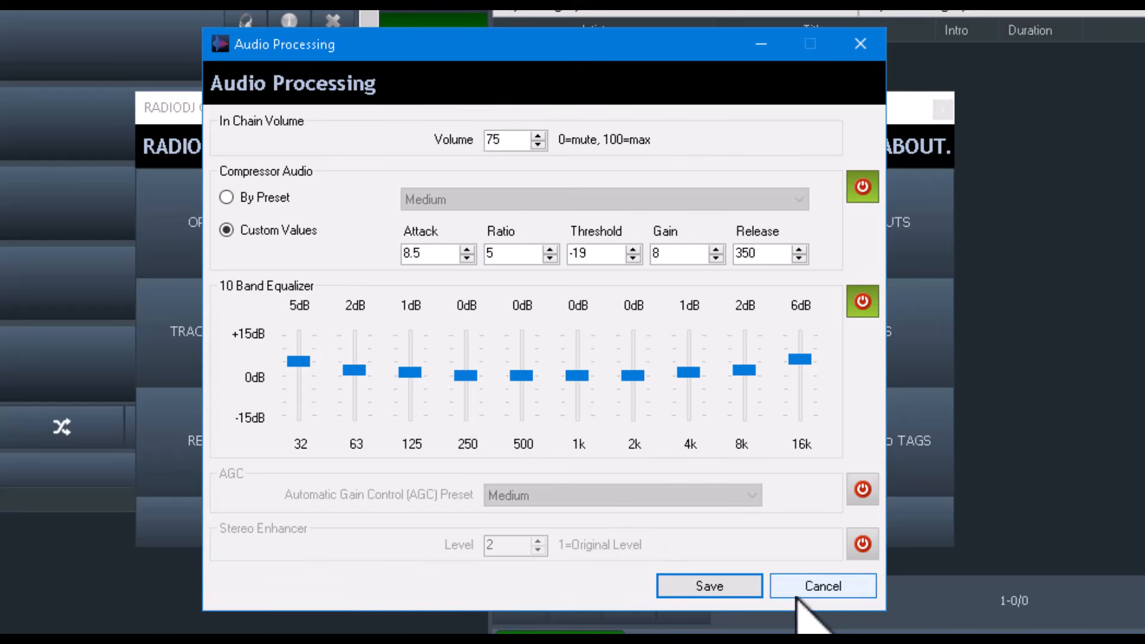
pyautogui.click(832, 583)
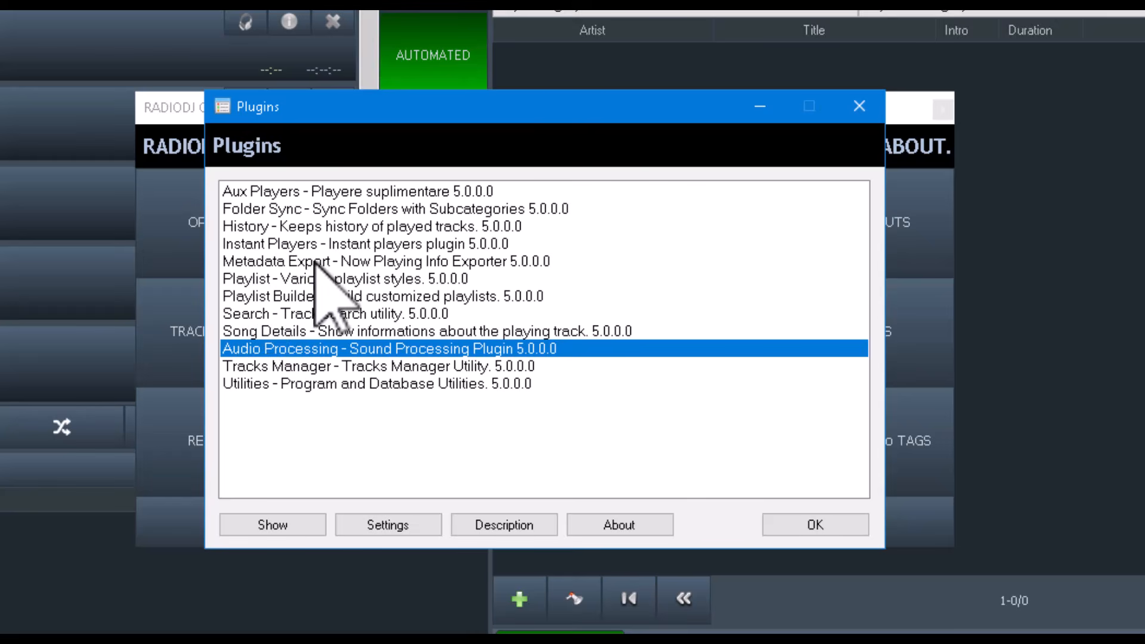
pyautogui.click(814, 525)
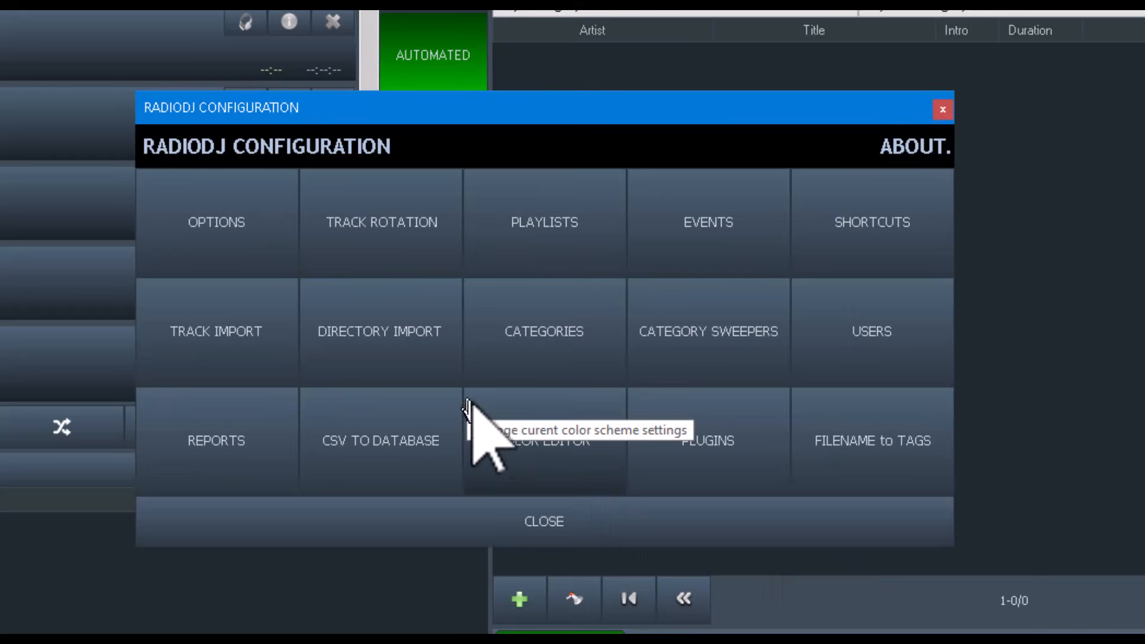
# - Review the Color Editor scheme list and the About RadioDJ version information, then close both
pyautogui.click(496, 411)
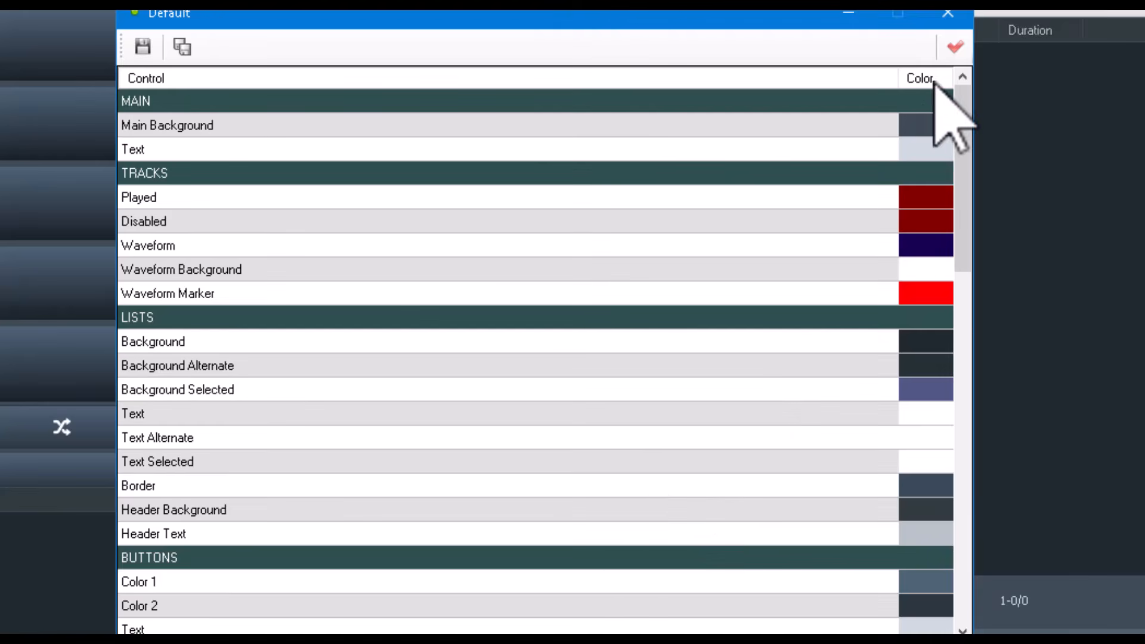
pyautogui.moveTo(961, 134); pyautogui.dragTo(956, 491)
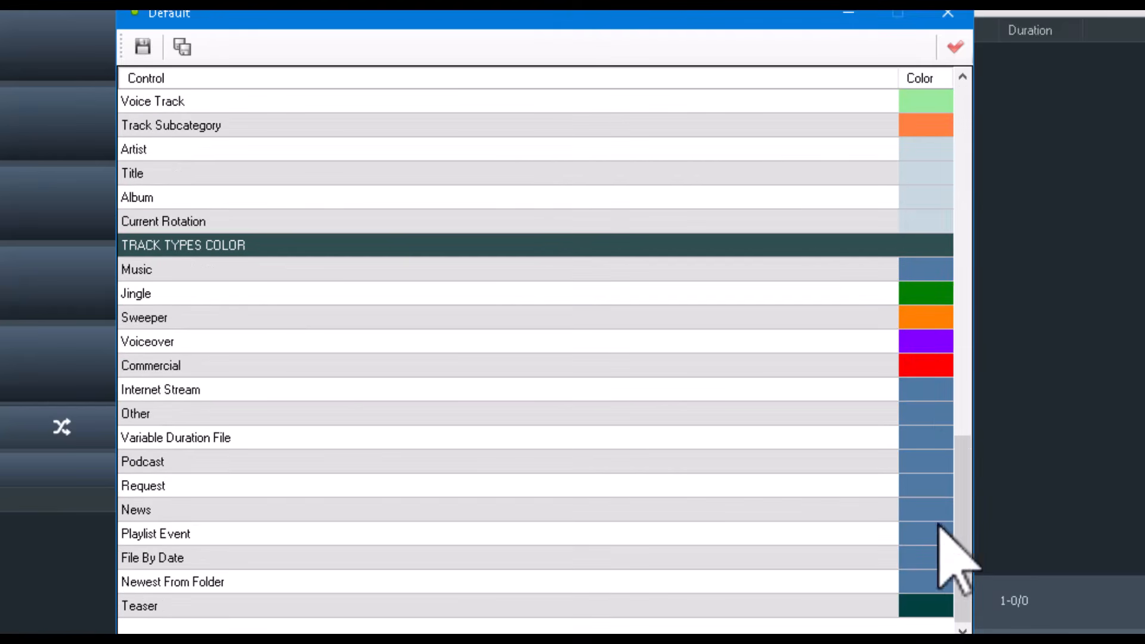
pyautogui.click(965, 27)
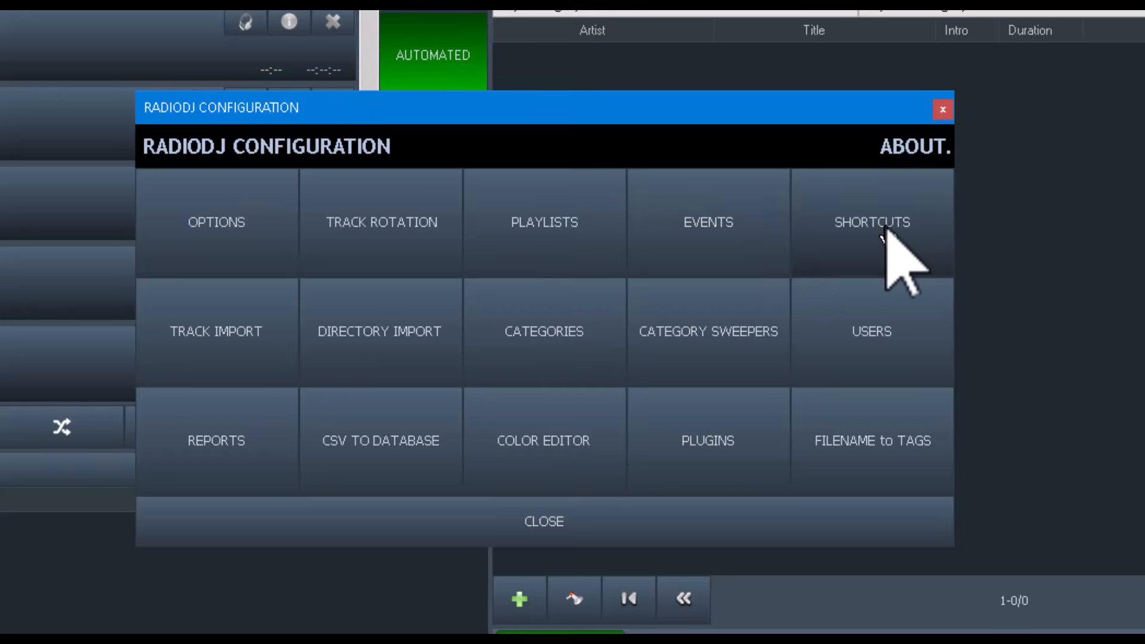
pyautogui.click(911, 154)
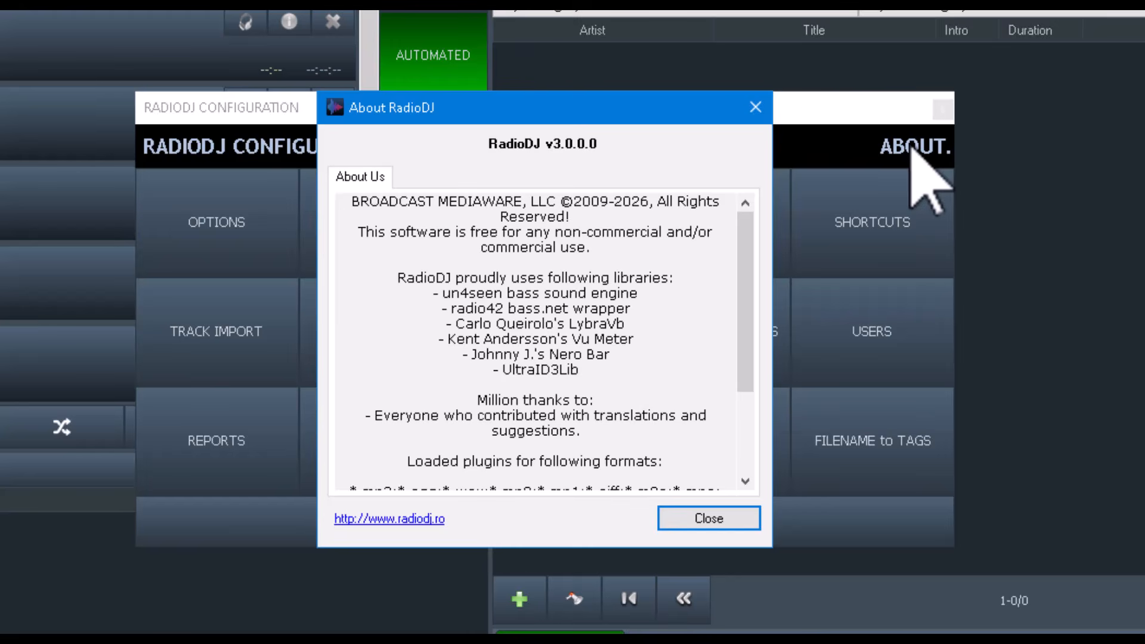
pyautogui.click(756, 107)
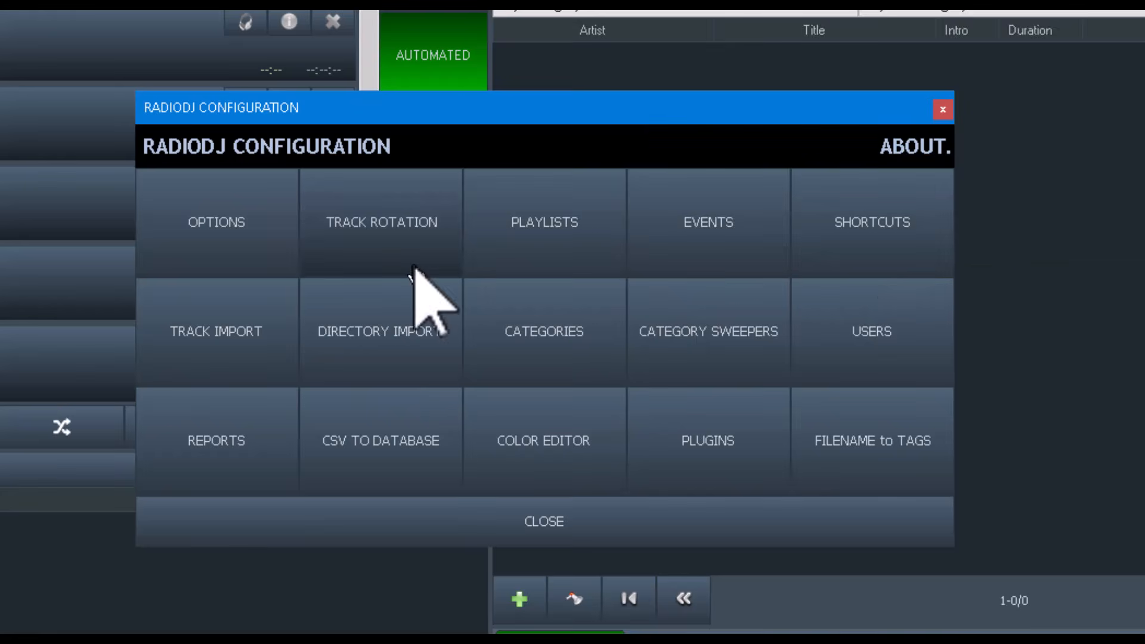
# - Review the Shortcuts editor, then examine the Sound Devices output and mixing settings in Options
pyautogui.click(899, 221)
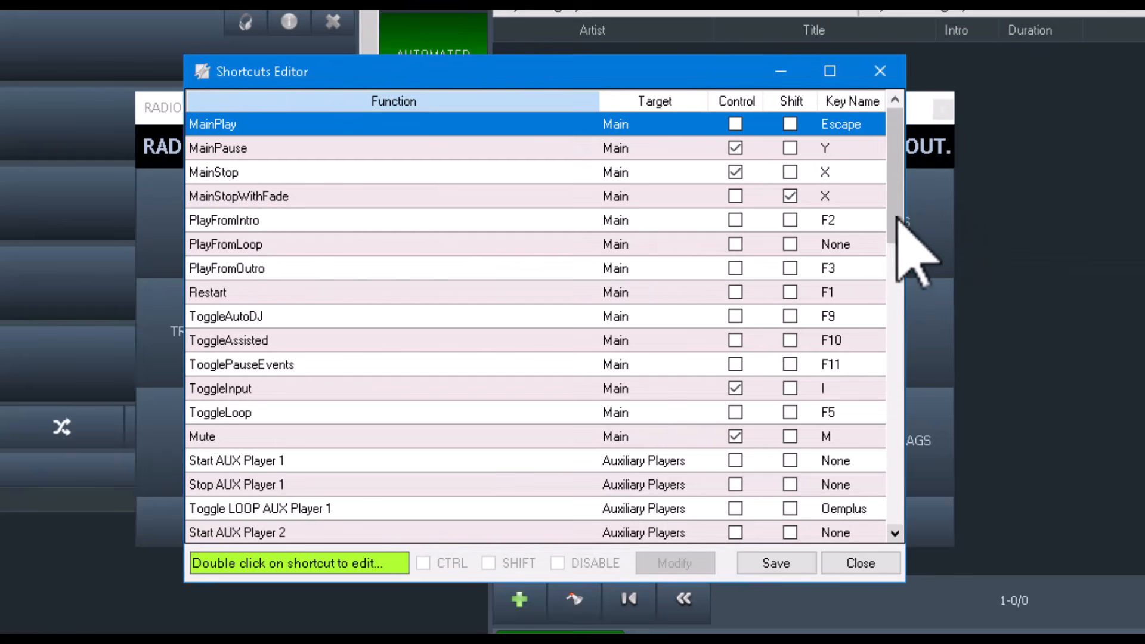
pyautogui.click(880, 71)
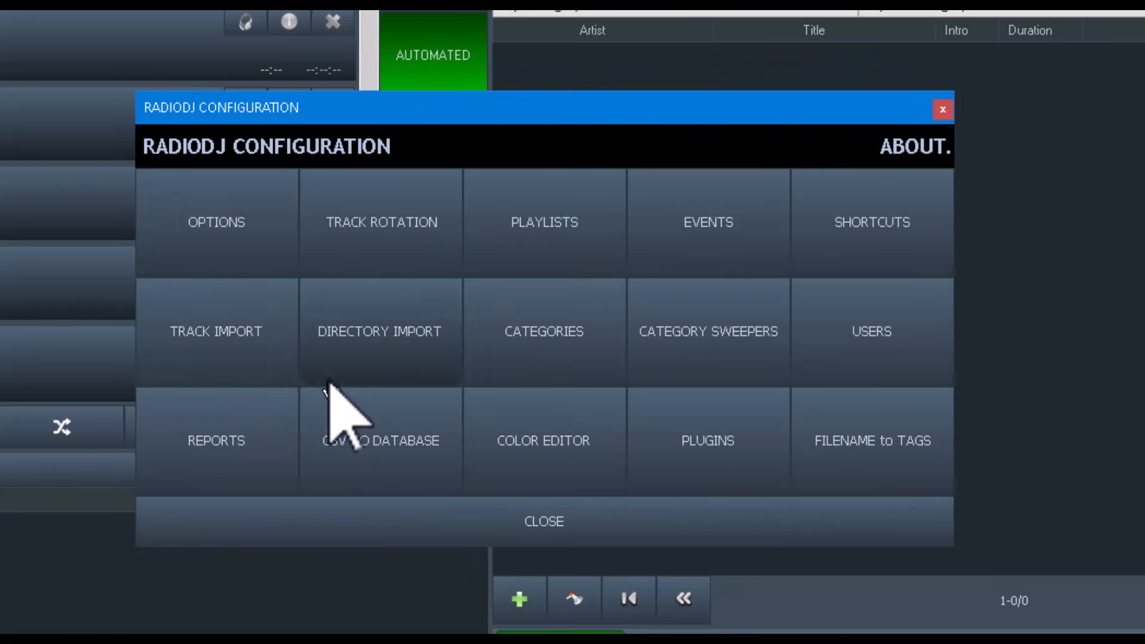
pyautogui.click(248, 217)
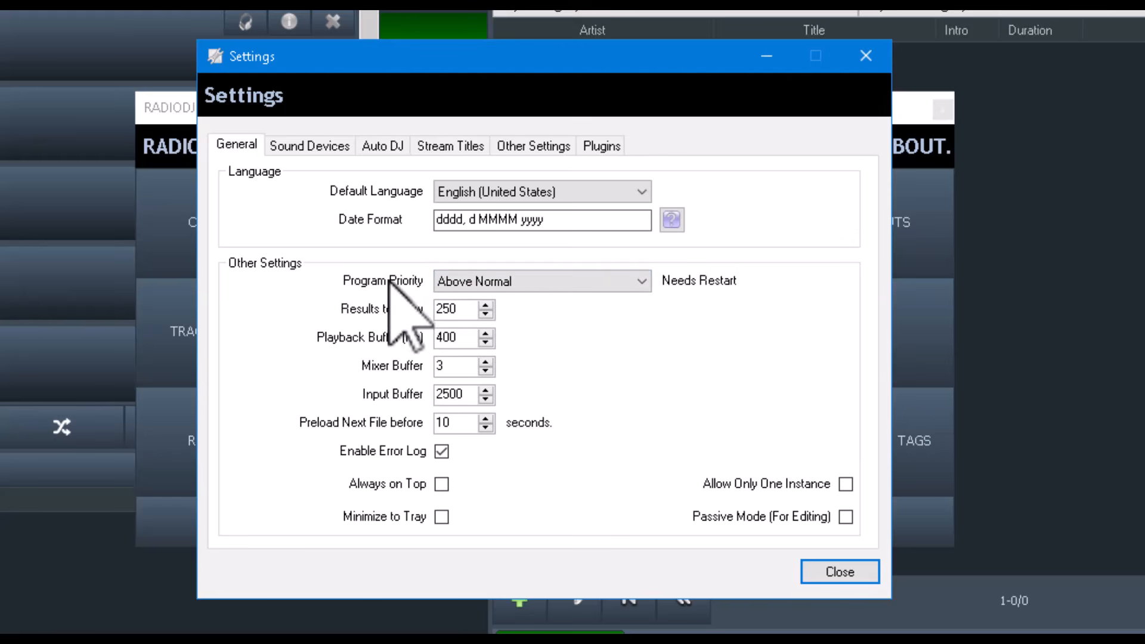
pyautogui.click(320, 142)
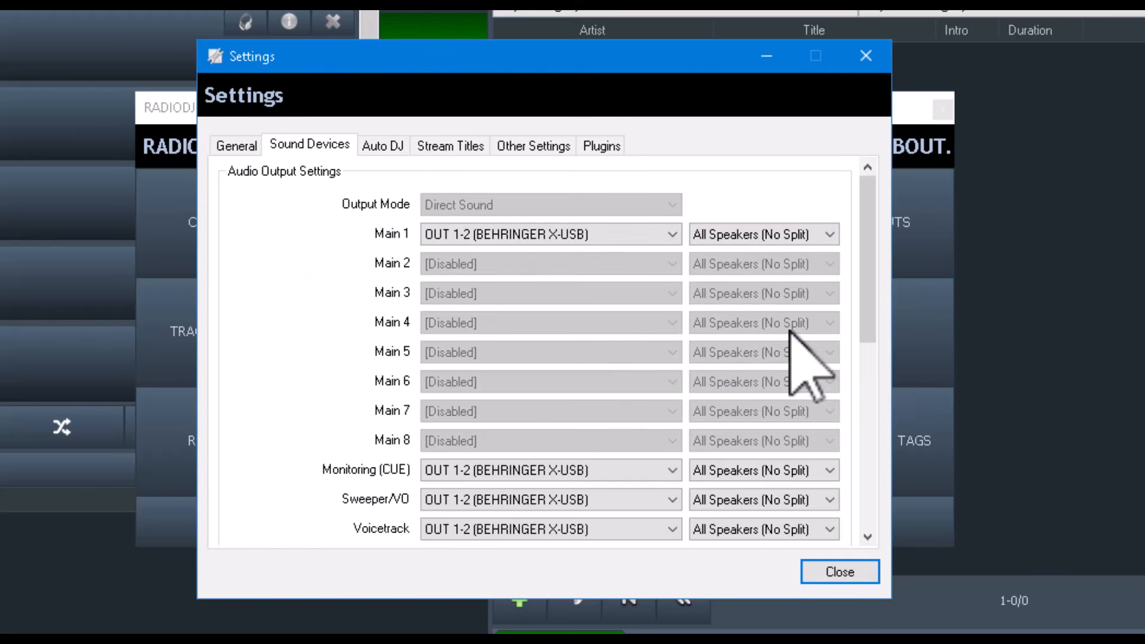
pyautogui.moveTo(863, 217); pyautogui.dragTo(885, 472)
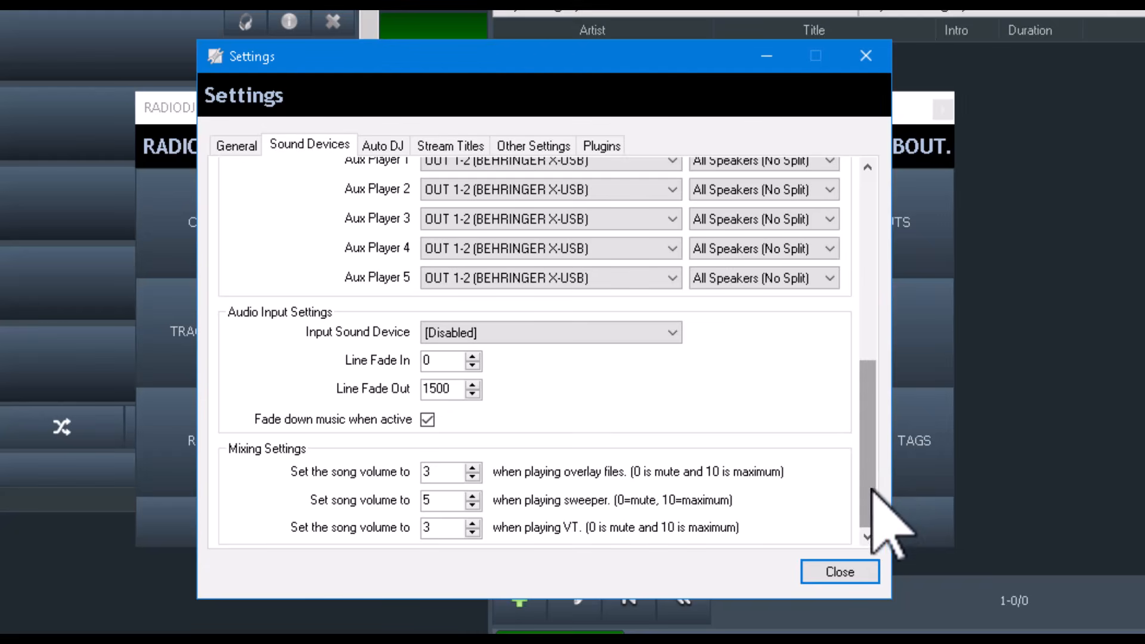
# - Browse the Plugins, Other Settings, Stream Titles, Auto DJ and General settings pages, then close Settings
pyautogui.scroll(5, 799, 176)
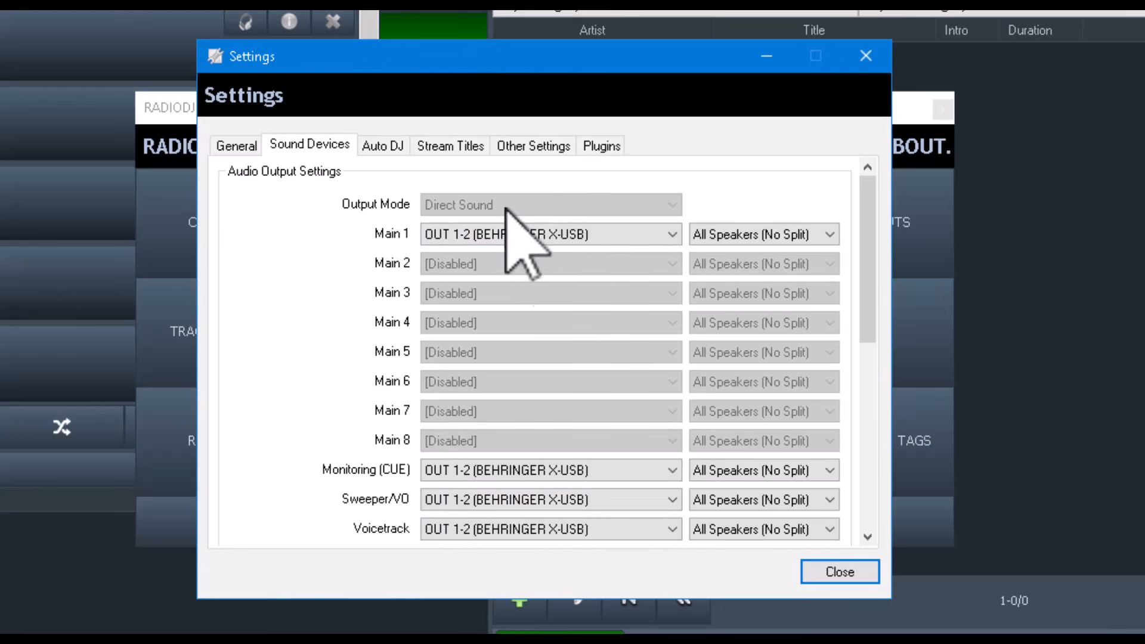
pyautogui.click(605, 145)
pyautogui.click(538, 146)
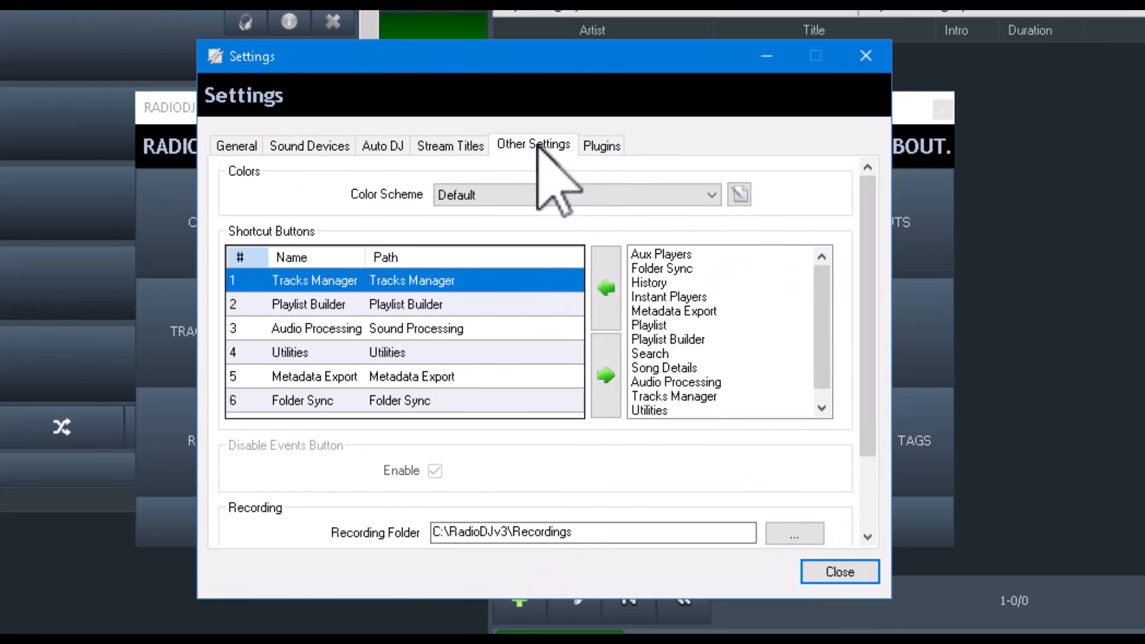
pyautogui.click(471, 149)
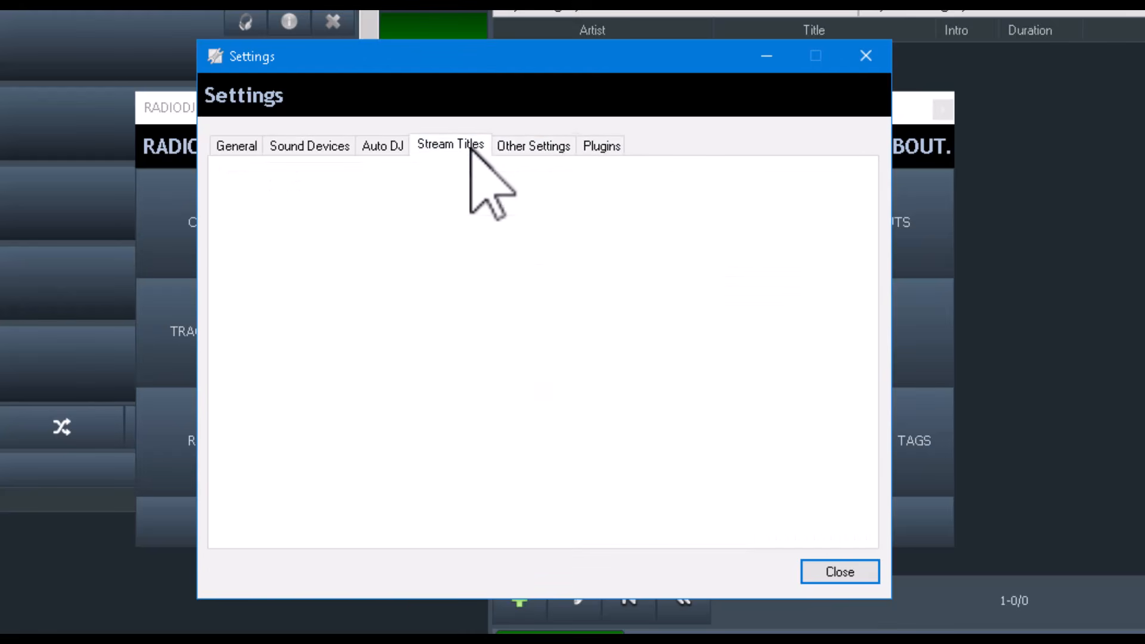
pyautogui.click(384, 149)
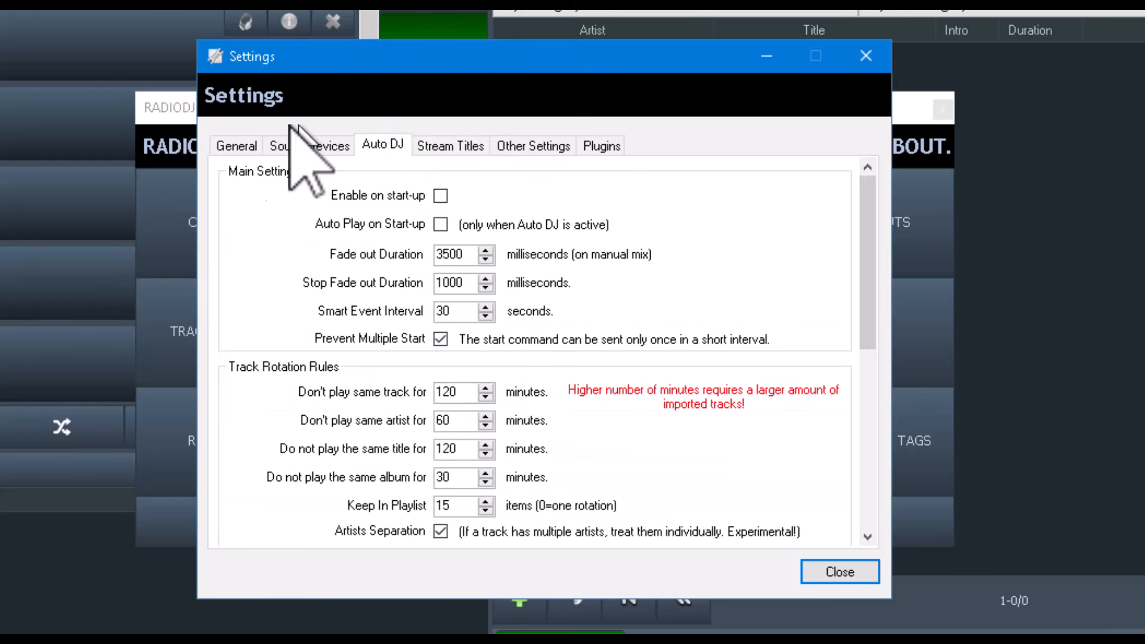
pyautogui.click(310, 143)
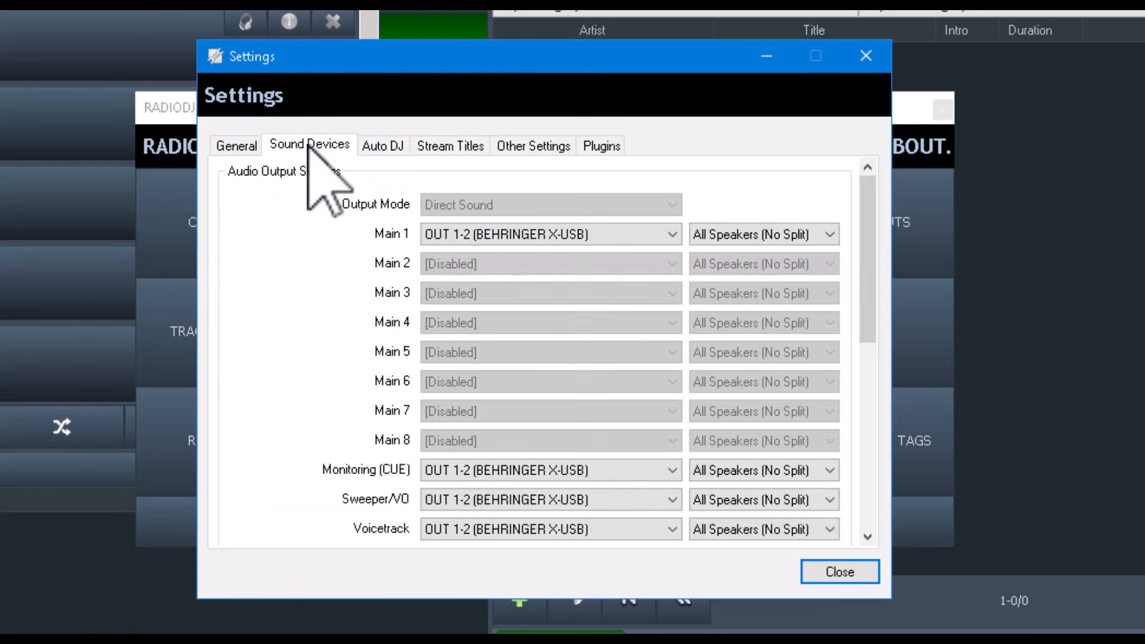
pyautogui.click(237, 145)
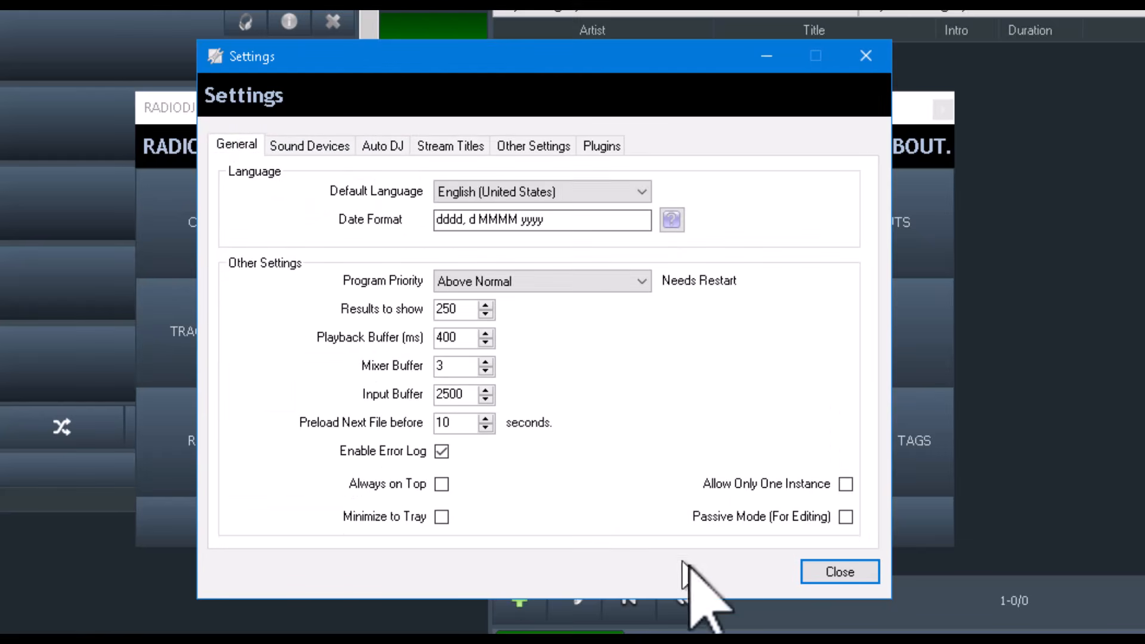
pyautogui.click(840, 572)
# - Close RadioDJ and return to the RadioDJv3050 program folder
pyautogui.click(943, 109)
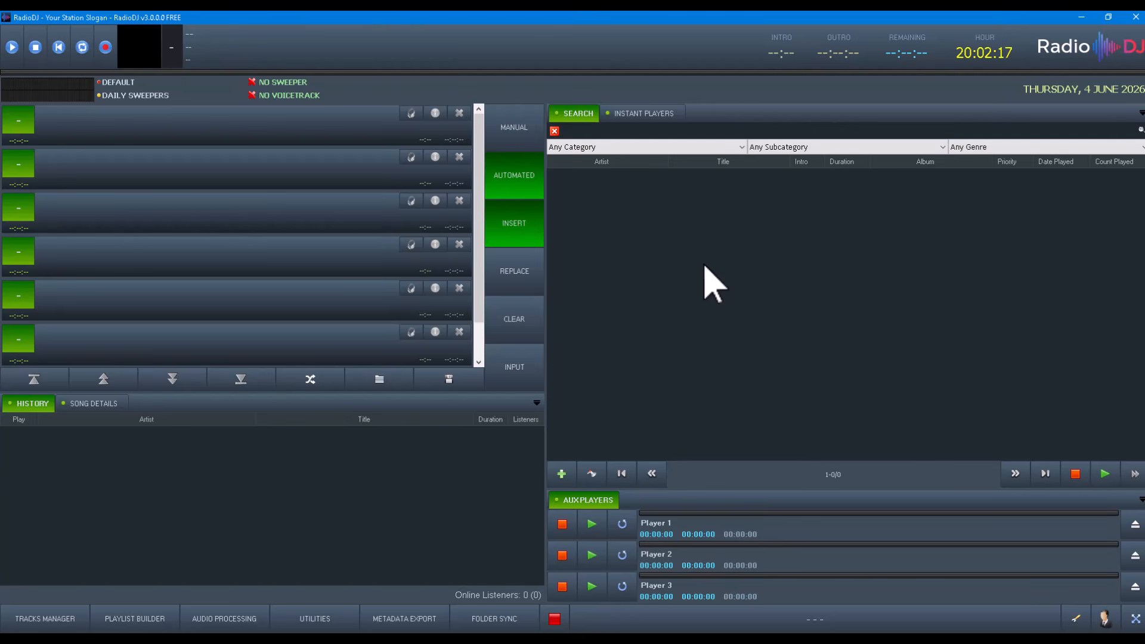
pyautogui.click(1134, 17)
pyautogui.click(572, 365)
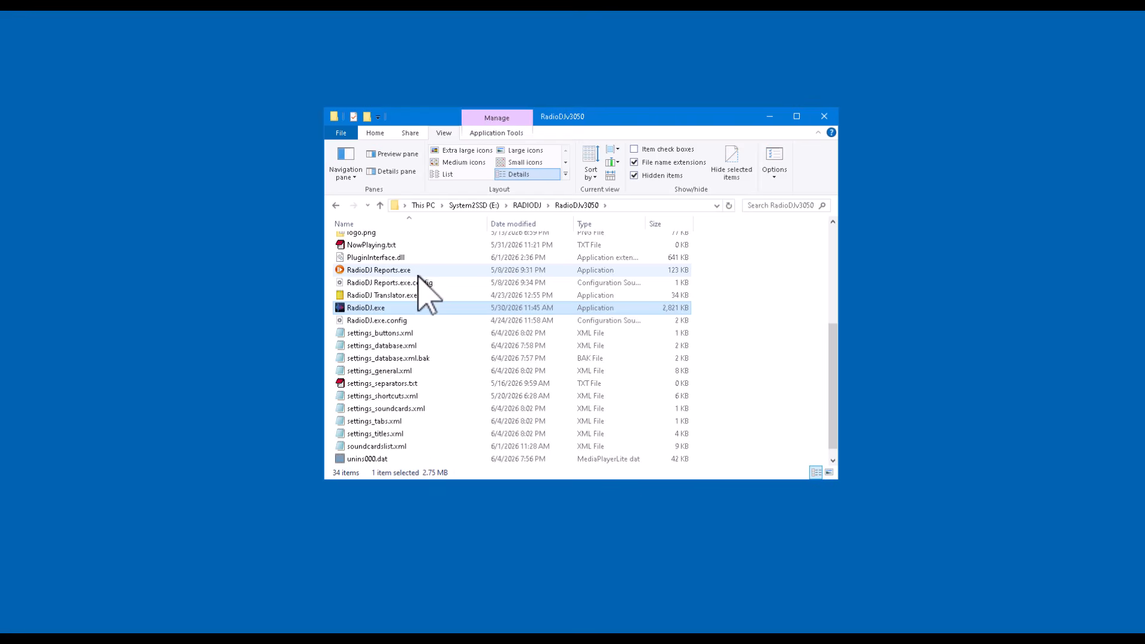
# - Open the Setup folder inside RadioDJv3050 and launch Database Setup.exe
pyautogui.scroll(5, 418, 276)
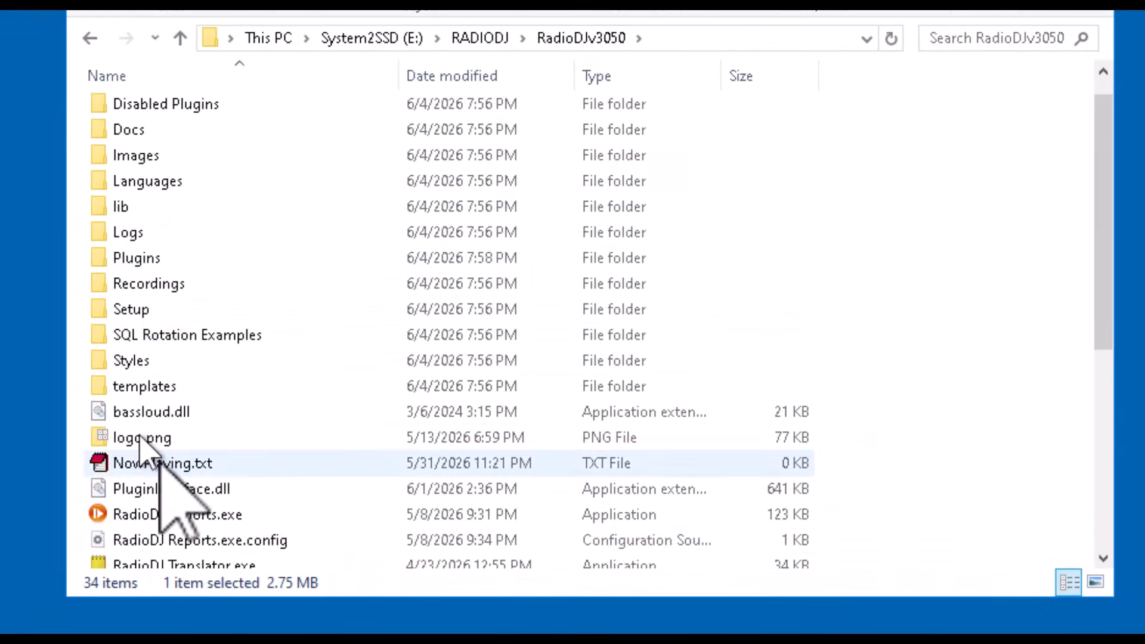
pyautogui.scroll(-4, 238, 513)
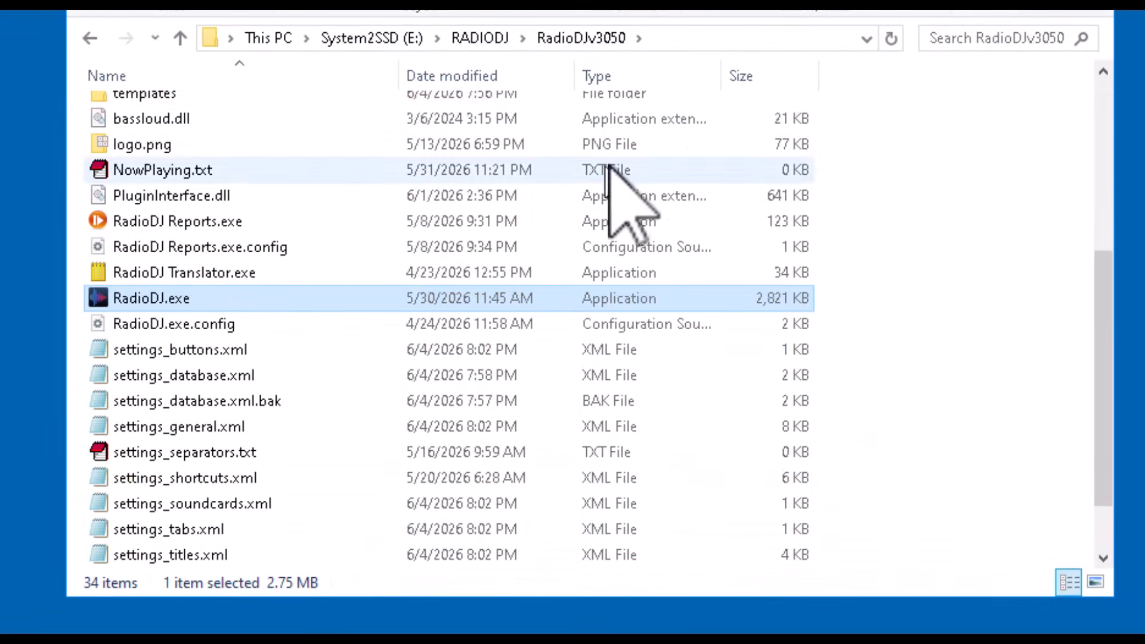
pyautogui.scroll(4, 383, 369)
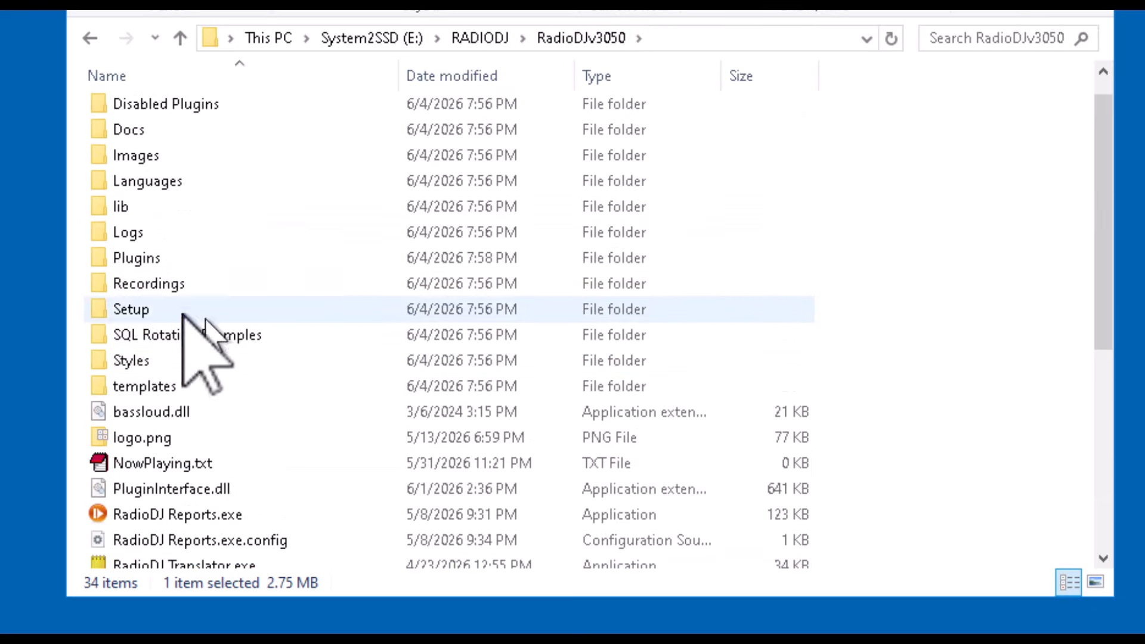
pyautogui.click(107, 301)
pyautogui.doubleClick(105, 304)
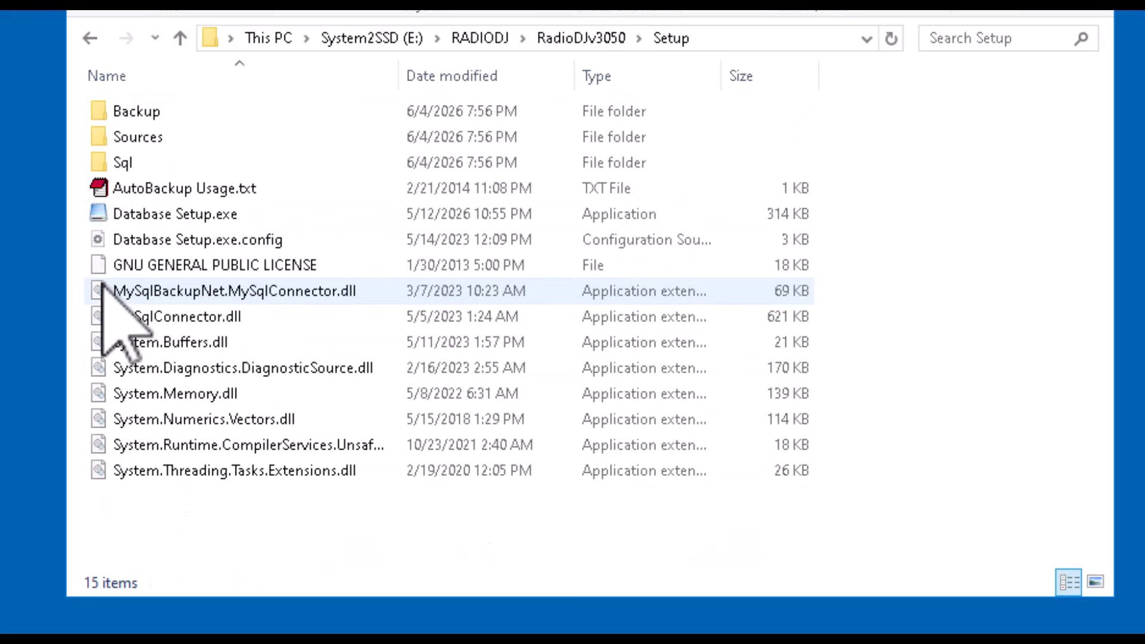
pyautogui.click(98, 215)
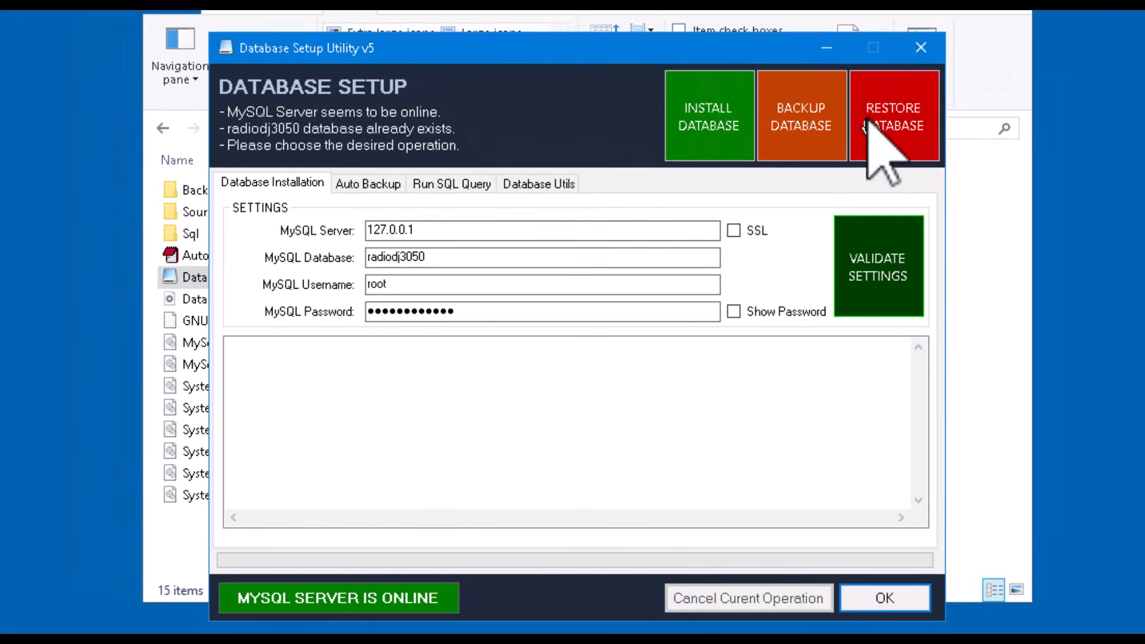
# - Restore the radiodj3050 database from 20260604 195310.sql in RadioDJv2050\Setup\Backup, confirming the overwrite
pyautogui.click(901, 124)
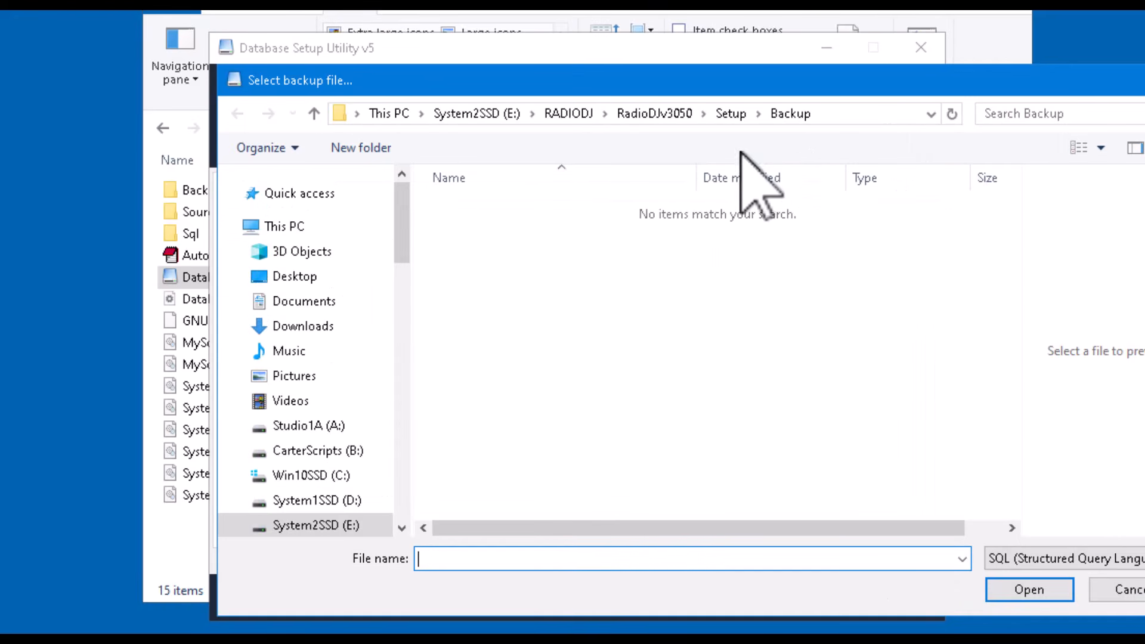
pyautogui.click(581, 114)
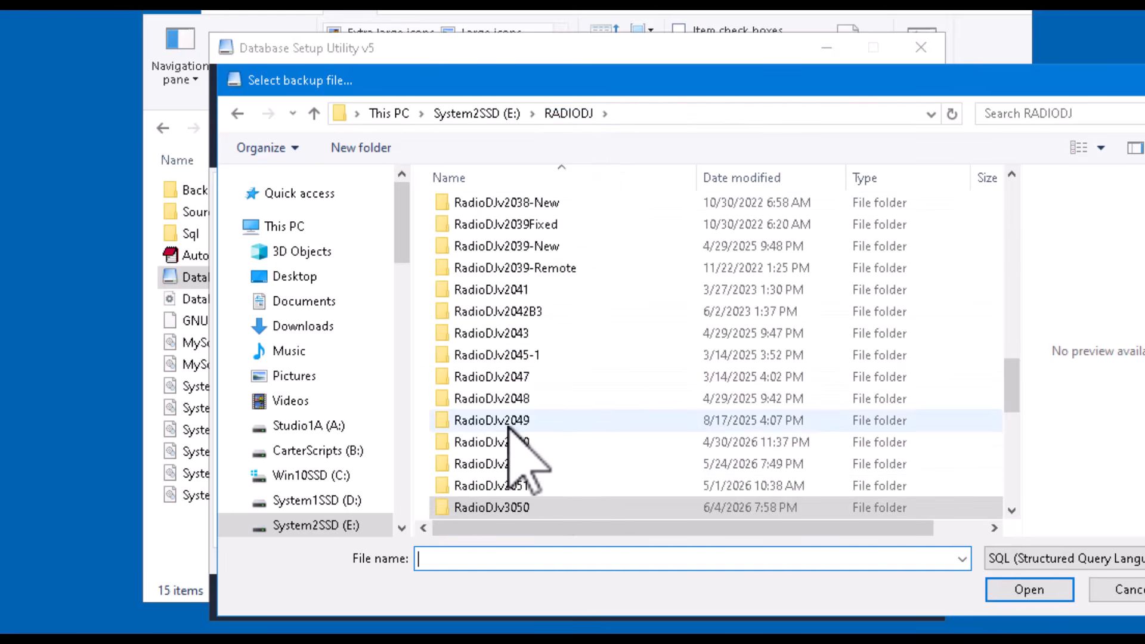
pyautogui.doubleClick(517, 442)
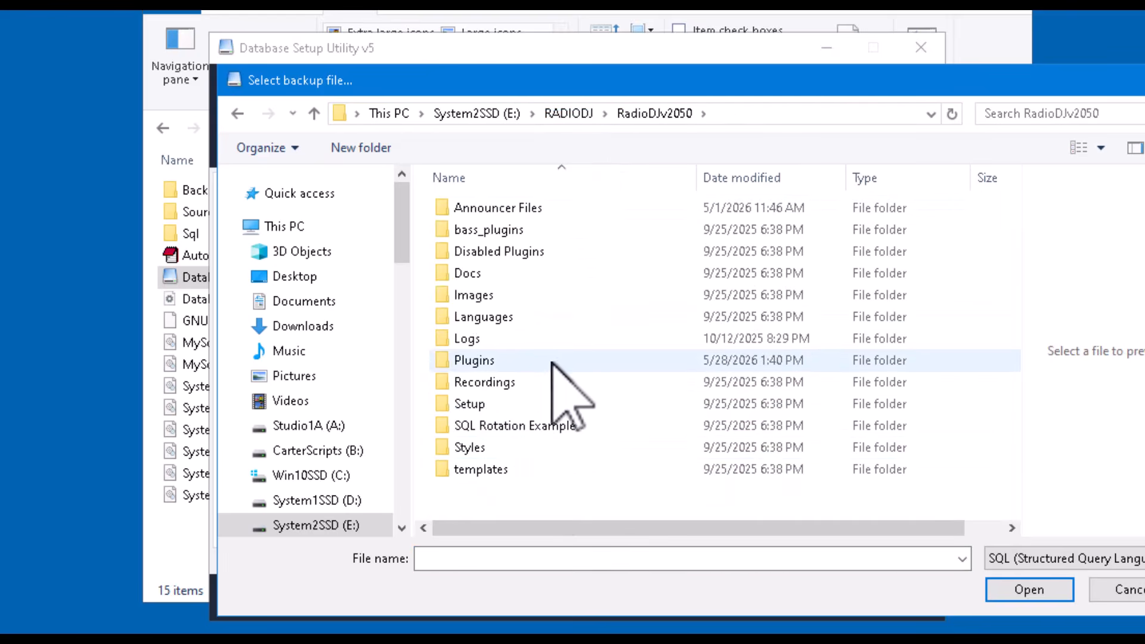
pyautogui.doubleClick(458, 406)
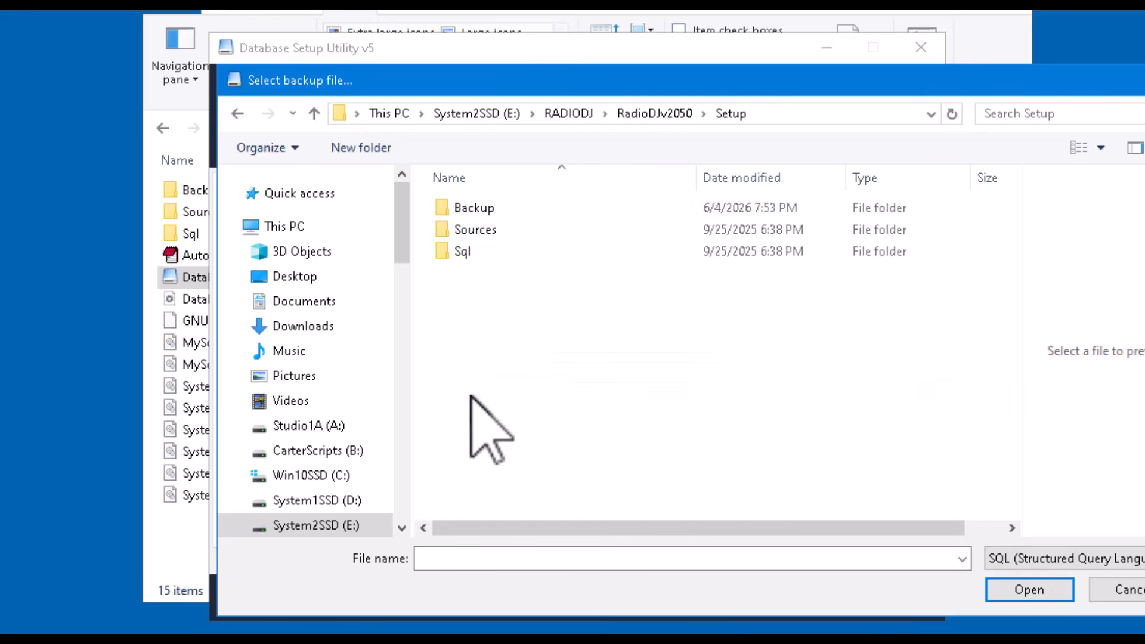
pyautogui.doubleClick(474, 209)
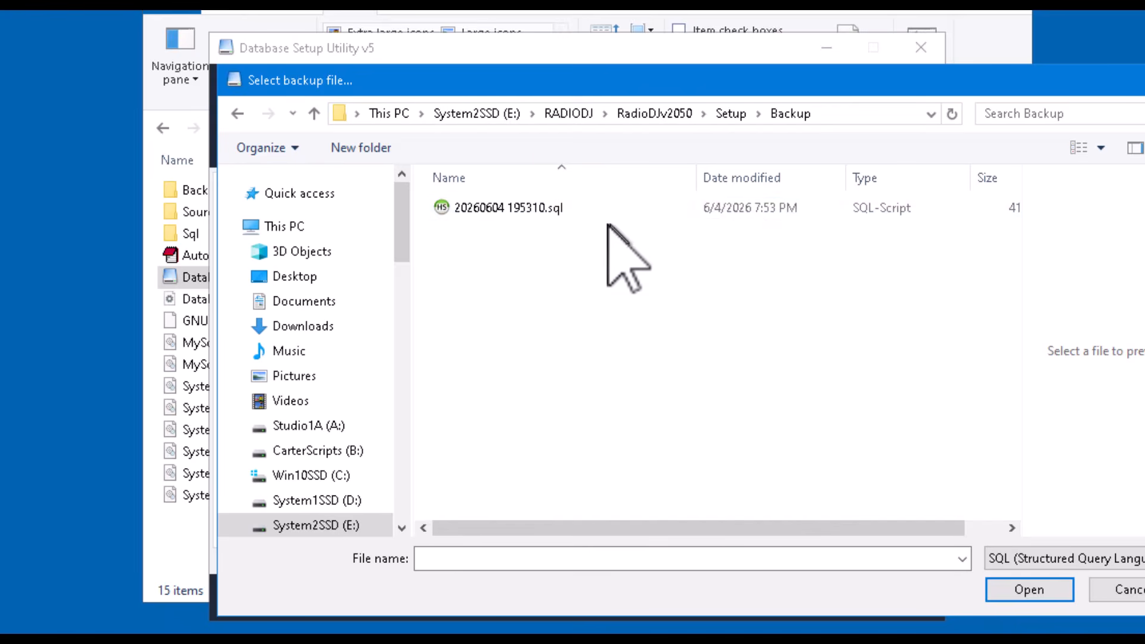
pyautogui.click(513, 214)
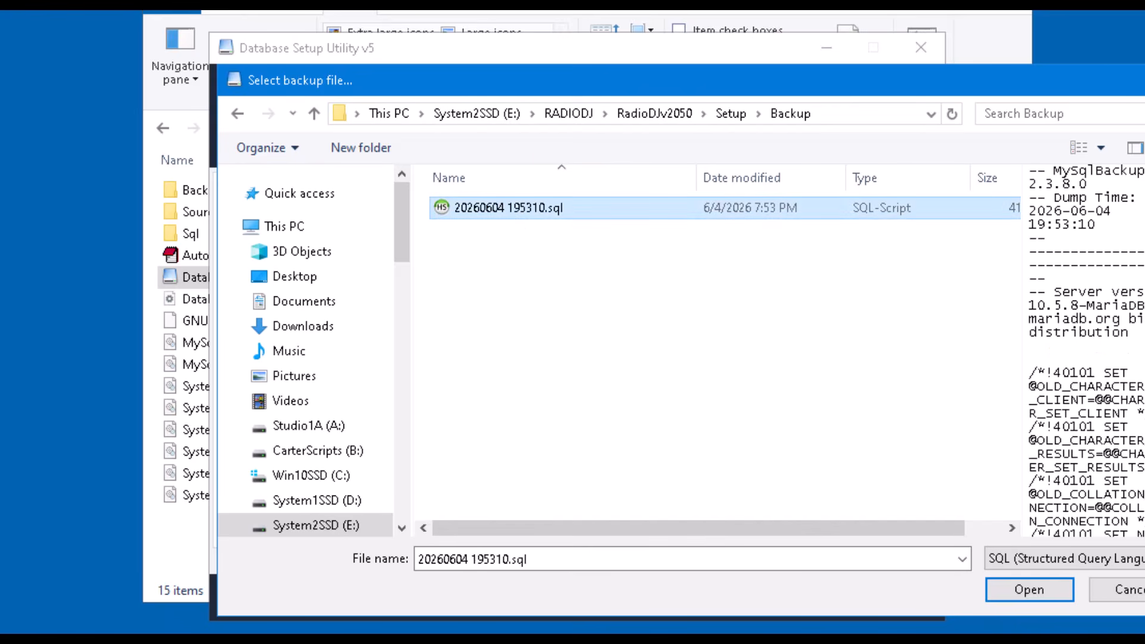
pyautogui.click(1050, 590)
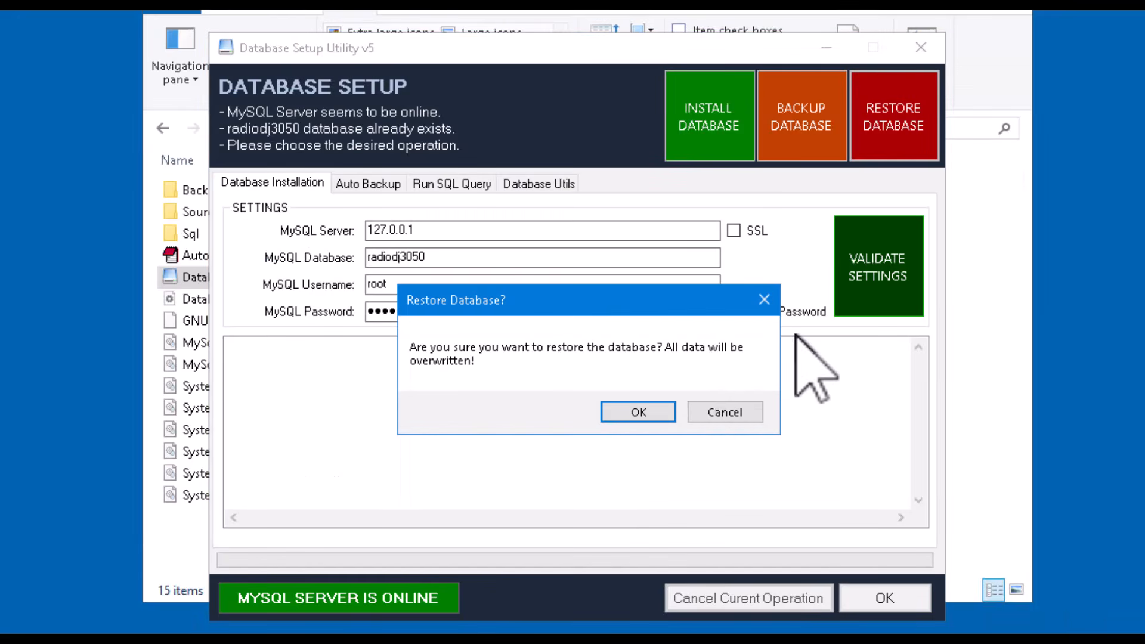
pyautogui.click(649, 412)
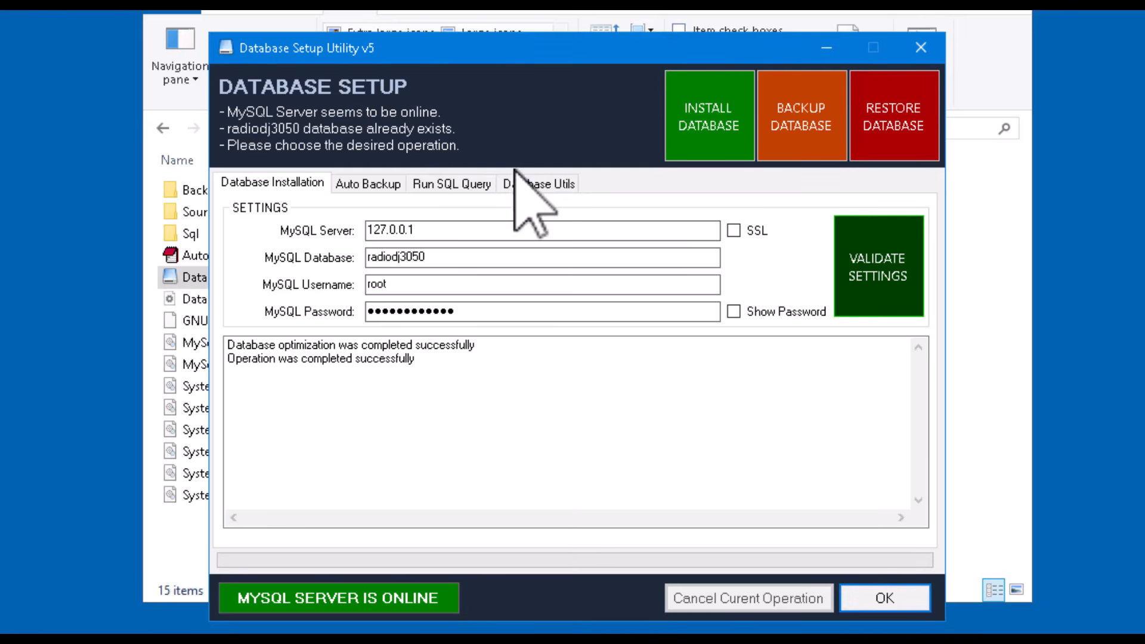
# - Apply the database update file update2.0.5.1 to 3.0.0.0.sql from the Sql folder, then close Database Setup
pyautogui.click(530, 184)
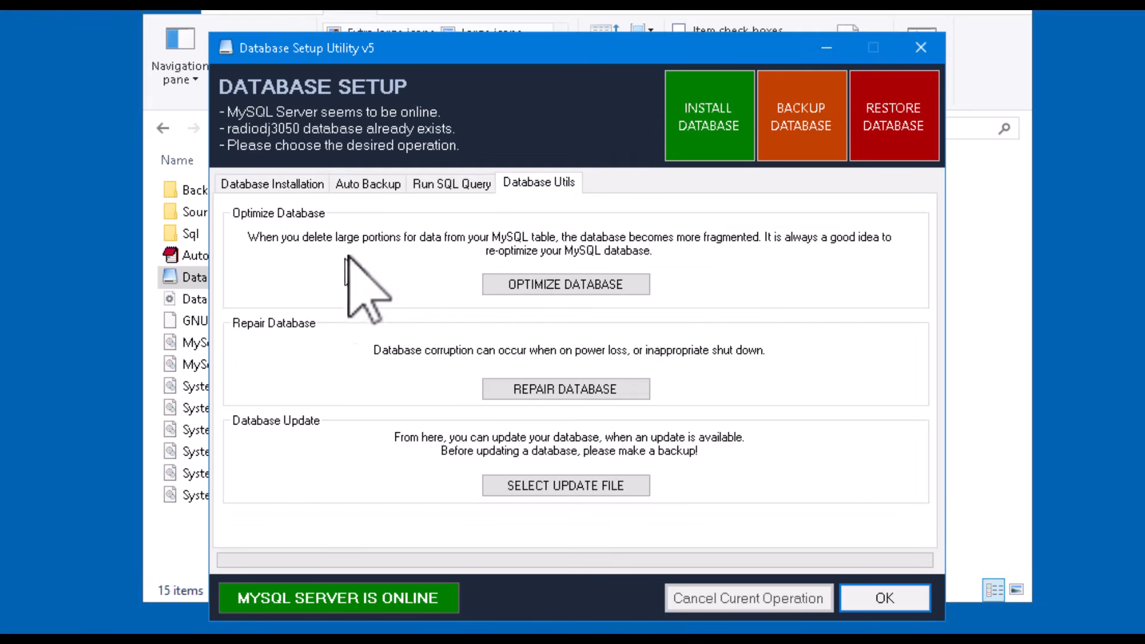
pyautogui.click(601, 484)
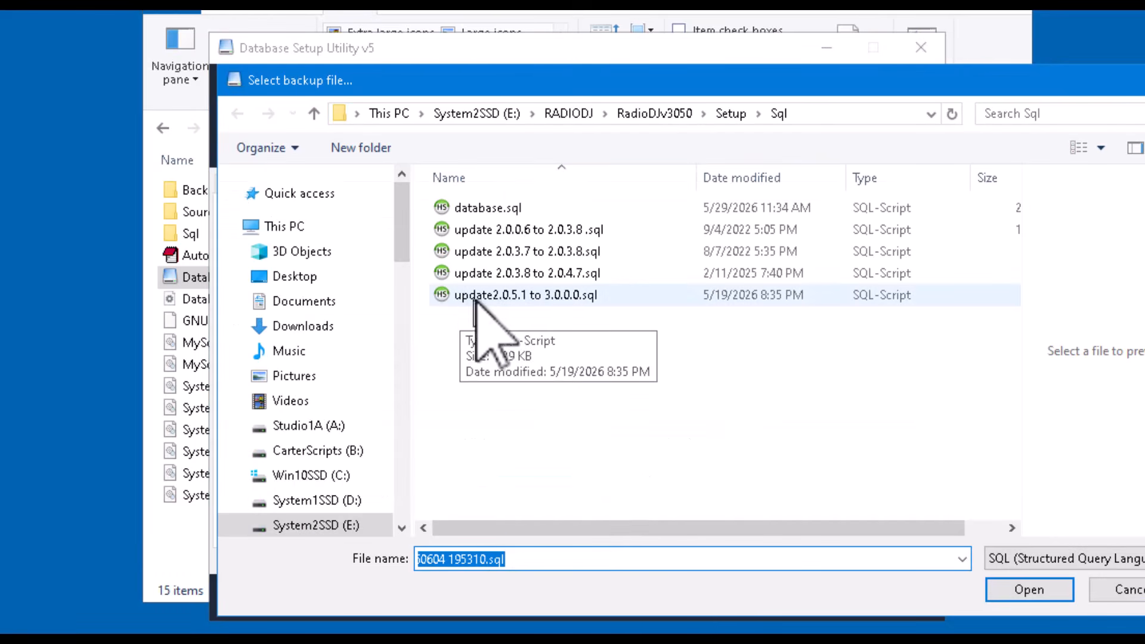
pyautogui.click(514, 296)
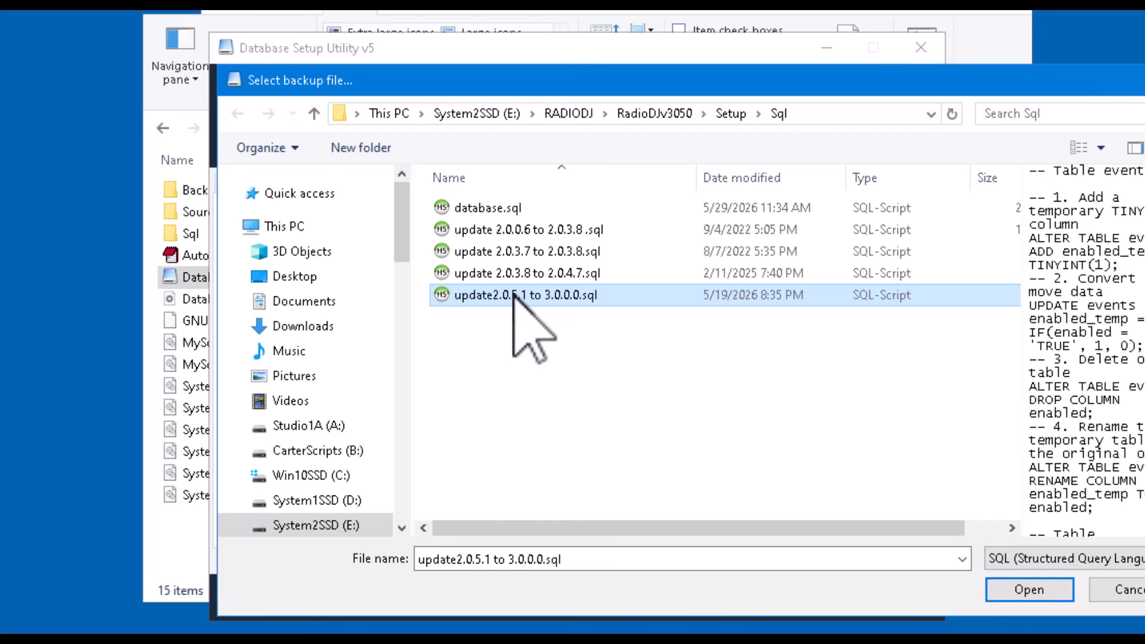
pyautogui.click(1034, 590)
pyautogui.click(592, 404)
pyautogui.click(251, 184)
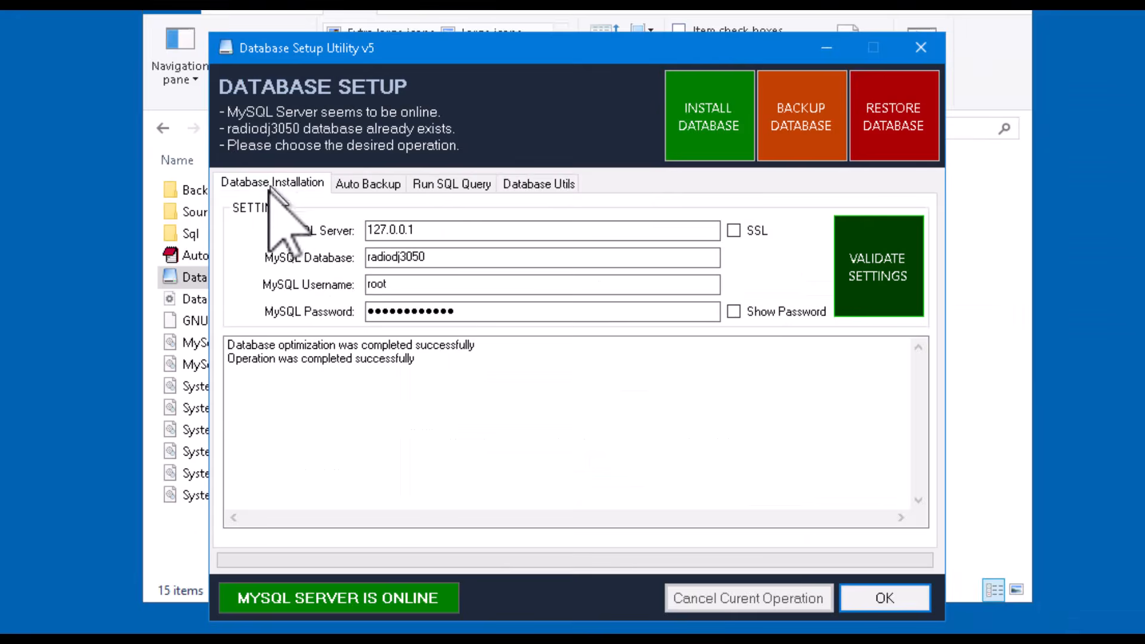
pyautogui.click(882, 598)
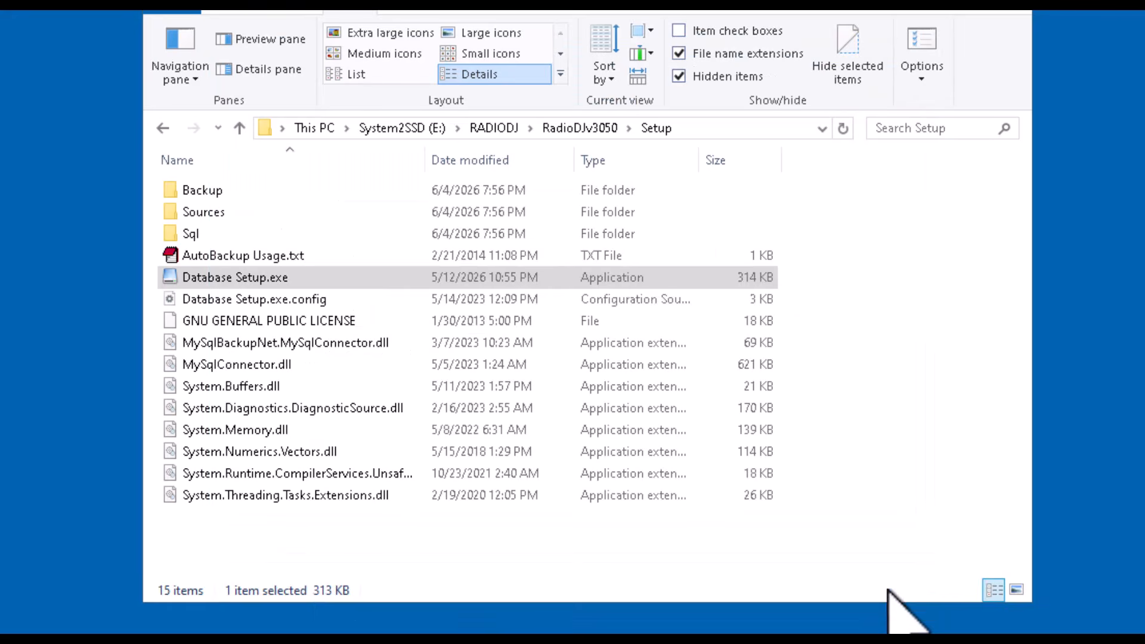
# - Launch RadioDJ.exe from the RadioDJv3050 folder and switch the playlist to Auto DJ mode
pyautogui.click(239, 127)
pyautogui.scroll(-2, 397, 454)
pyautogui.scroll(-2, 401, 453)
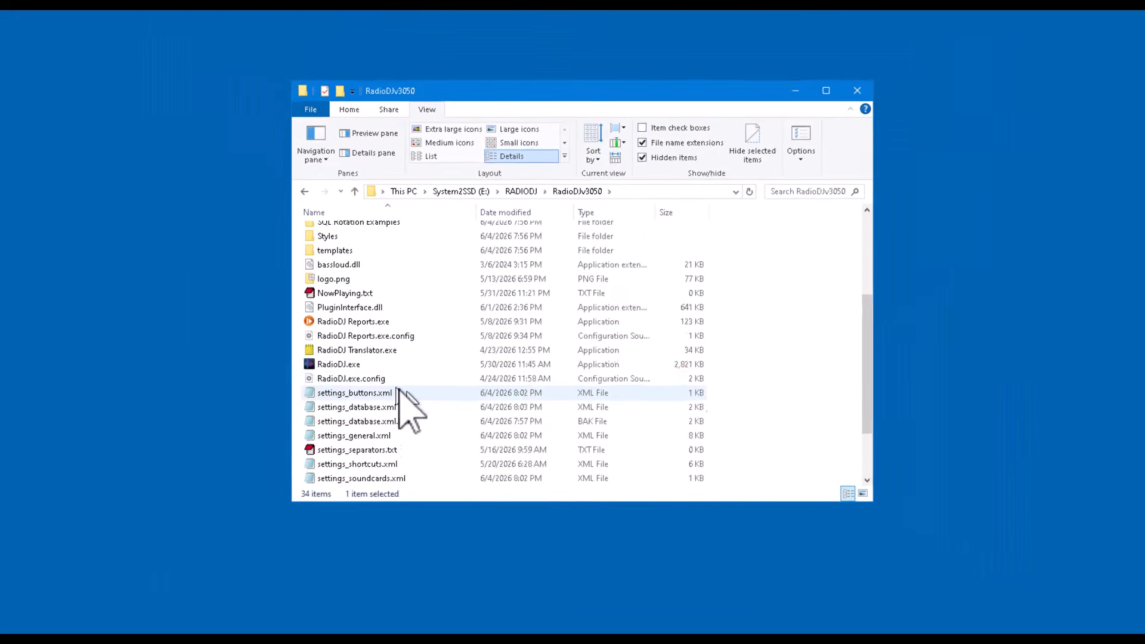
pyautogui.click(179, 390)
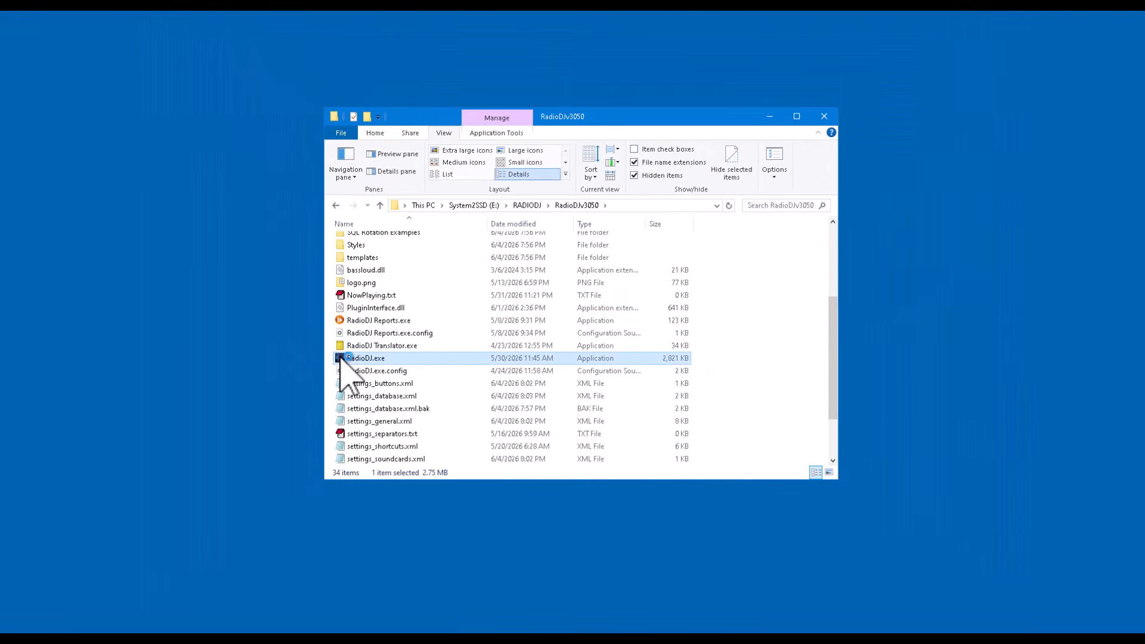
pyautogui.doubleClick(341, 358)
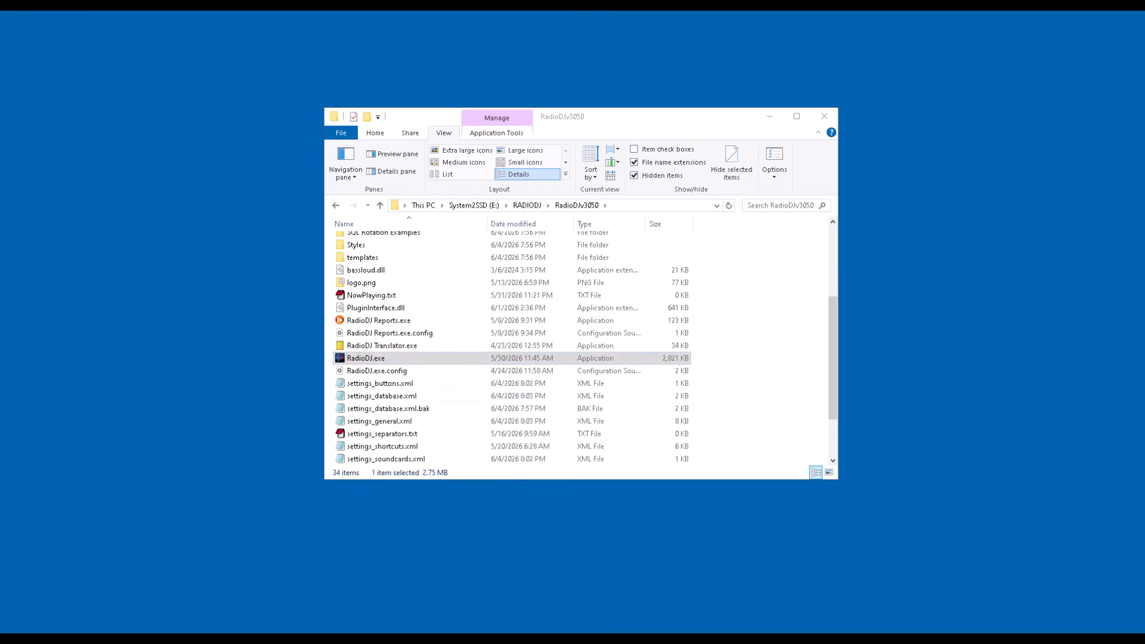
pyautogui.moveTo(1144, 109); pyautogui.dragTo(684, 64)
pyautogui.click(946, 66)
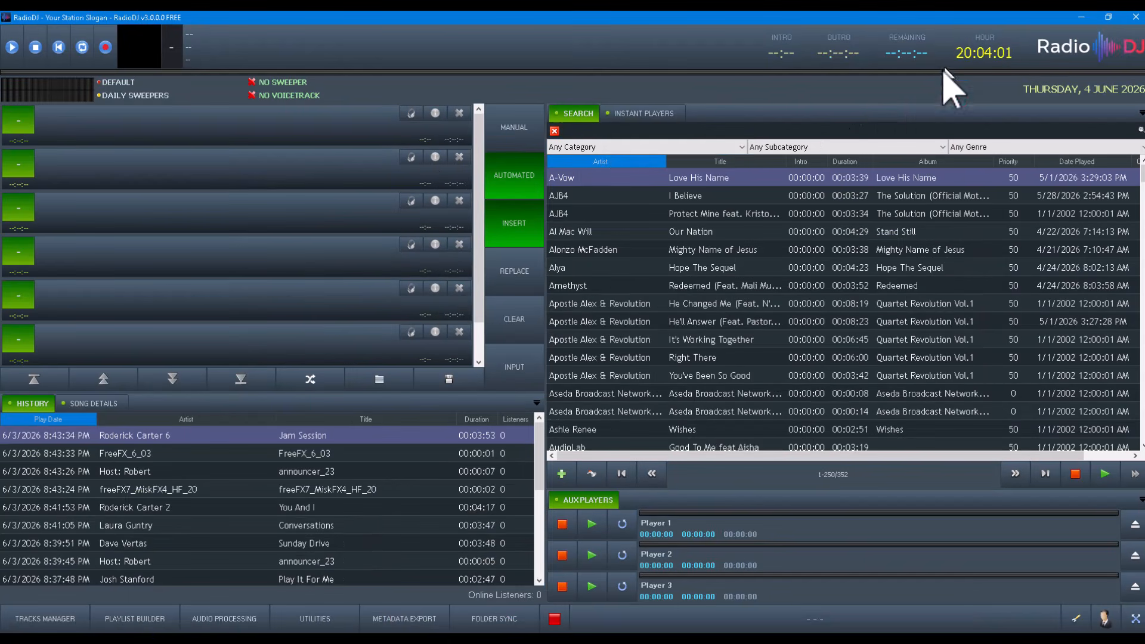
pyautogui.click(514, 130)
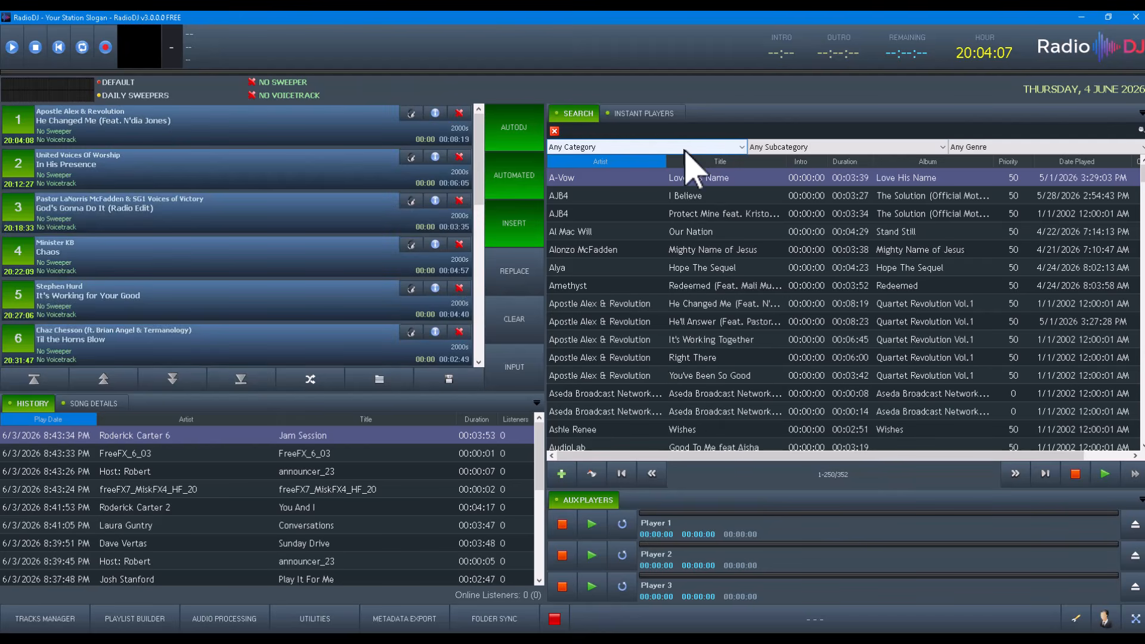
# - Filter the track search list to the Music category and Jazz subcategory
pyautogui.click(733, 146)
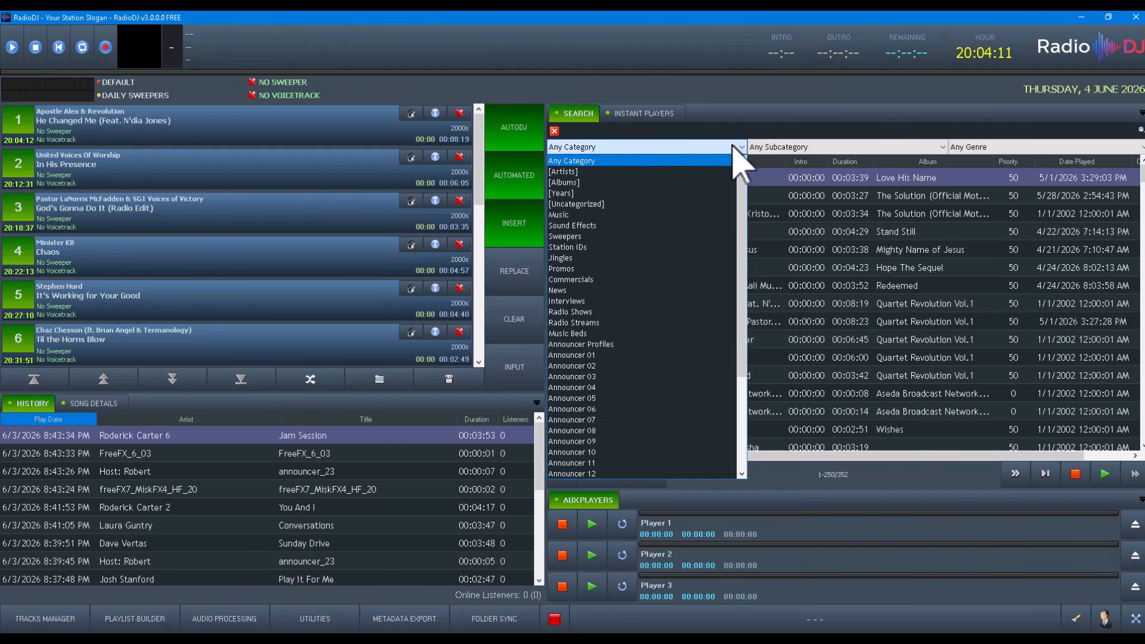
pyautogui.click(589, 225)
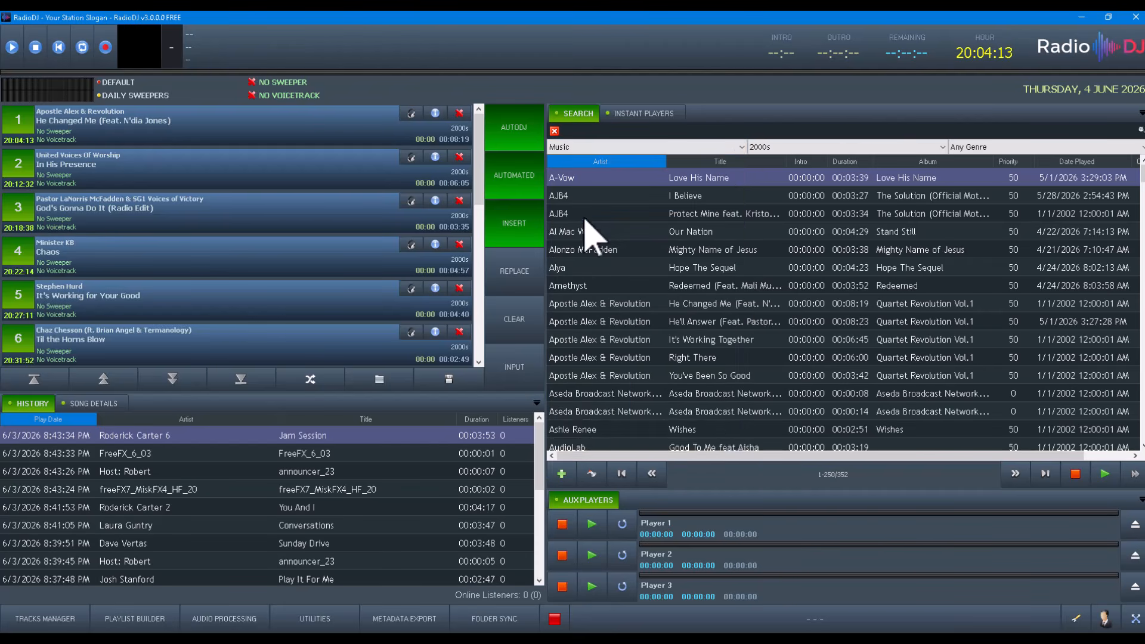
pyautogui.click(779, 147)
pyautogui.click(769, 205)
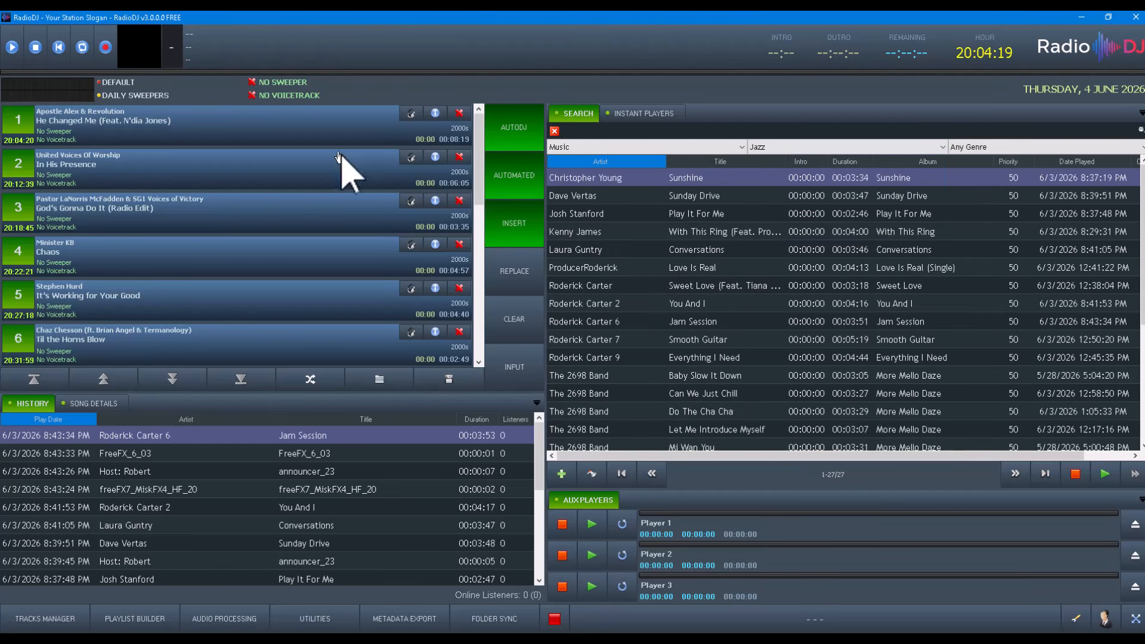
# - Select the Jazz Rotation rotation and clear the existing playlist
pyautogui.click(499, 322)
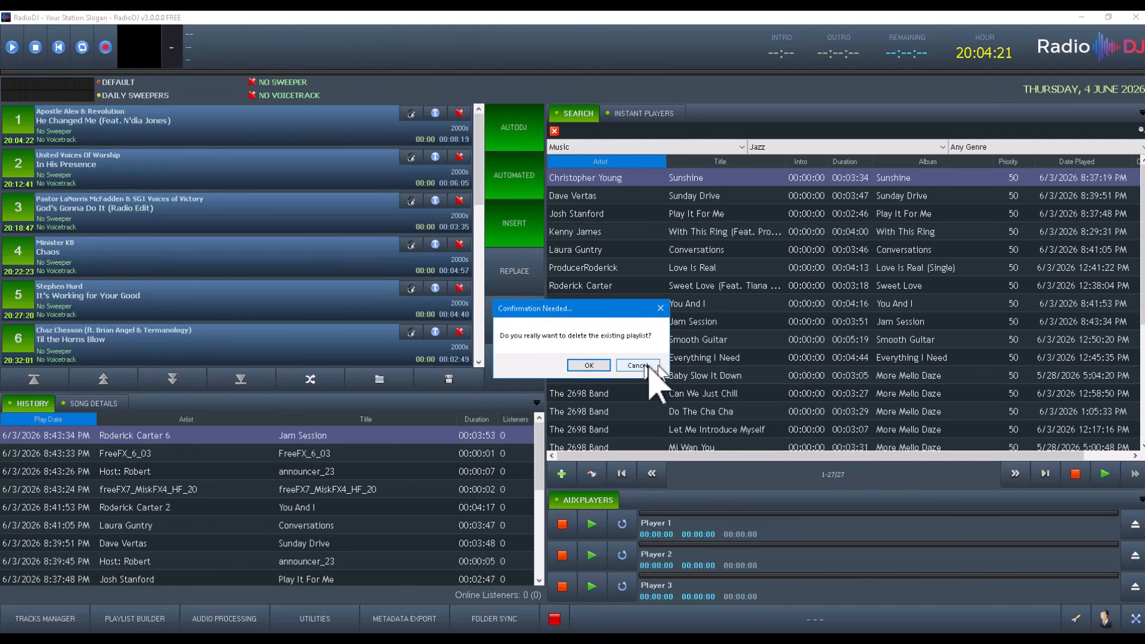
pyautogui.click(659, 365)
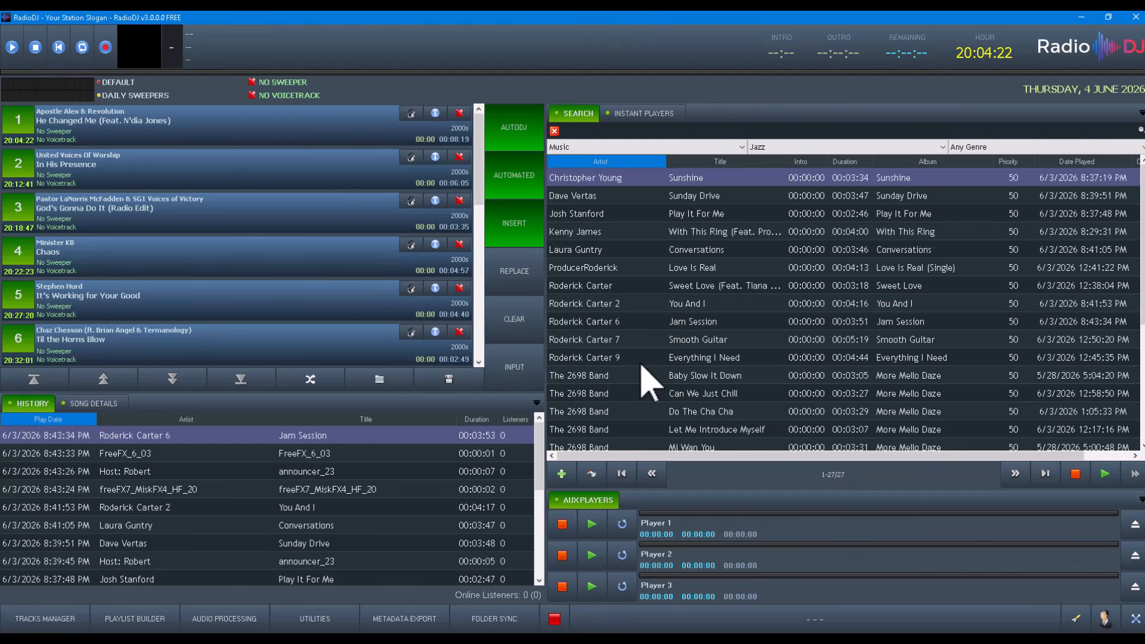
pyautogui.click(117, 84)
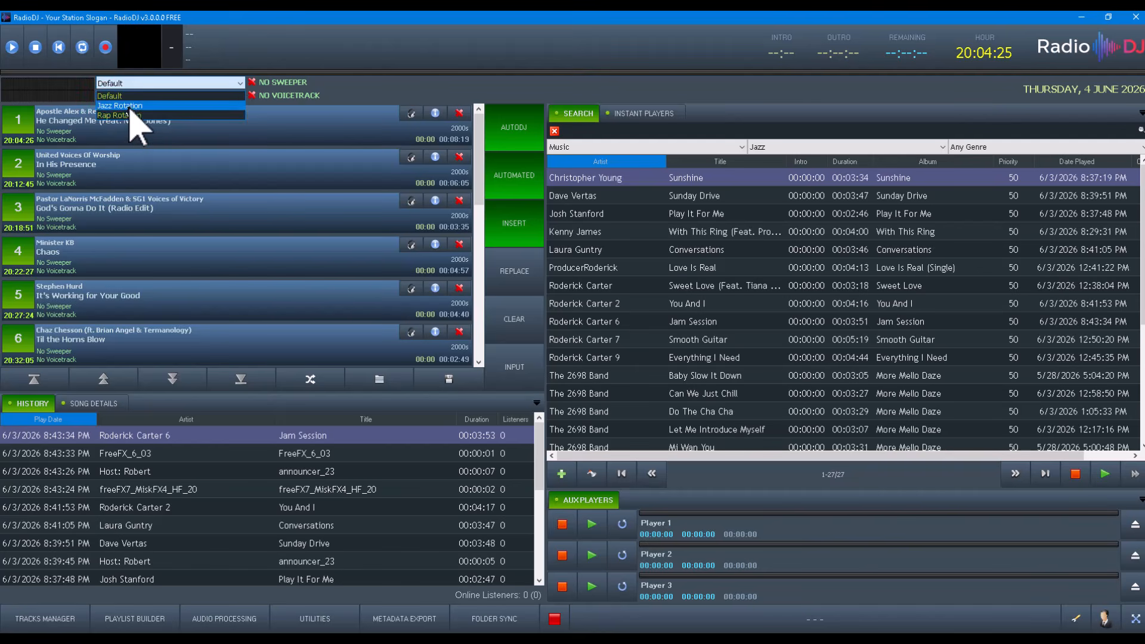
pyautogui.click(126, 106)
pyautogui.click(516, 322)
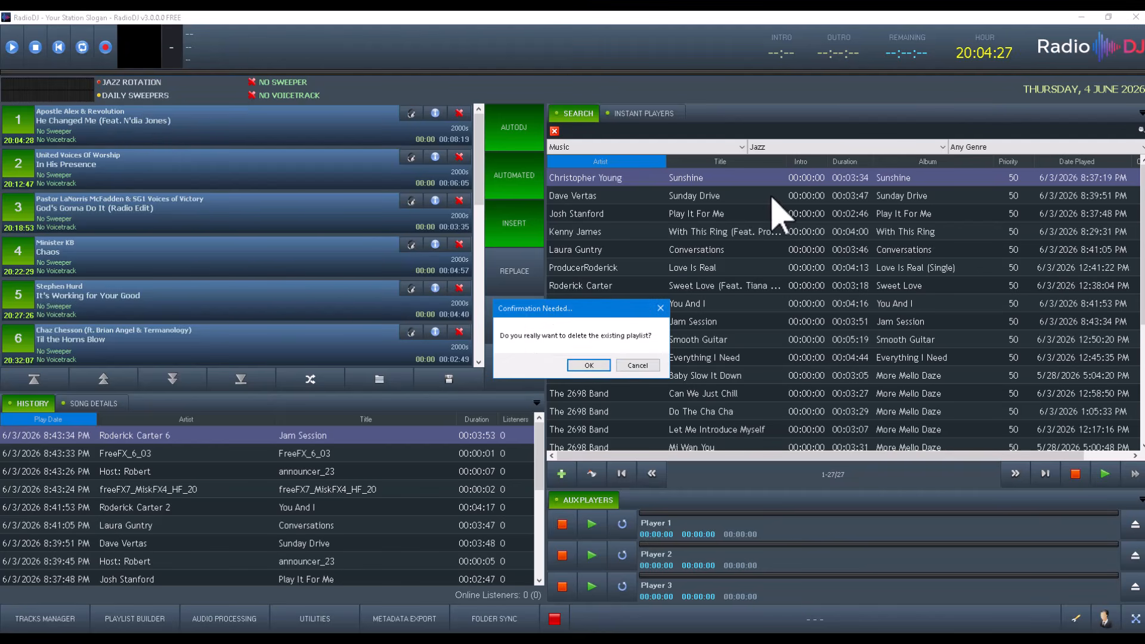
pyautogui.click(588, 365)
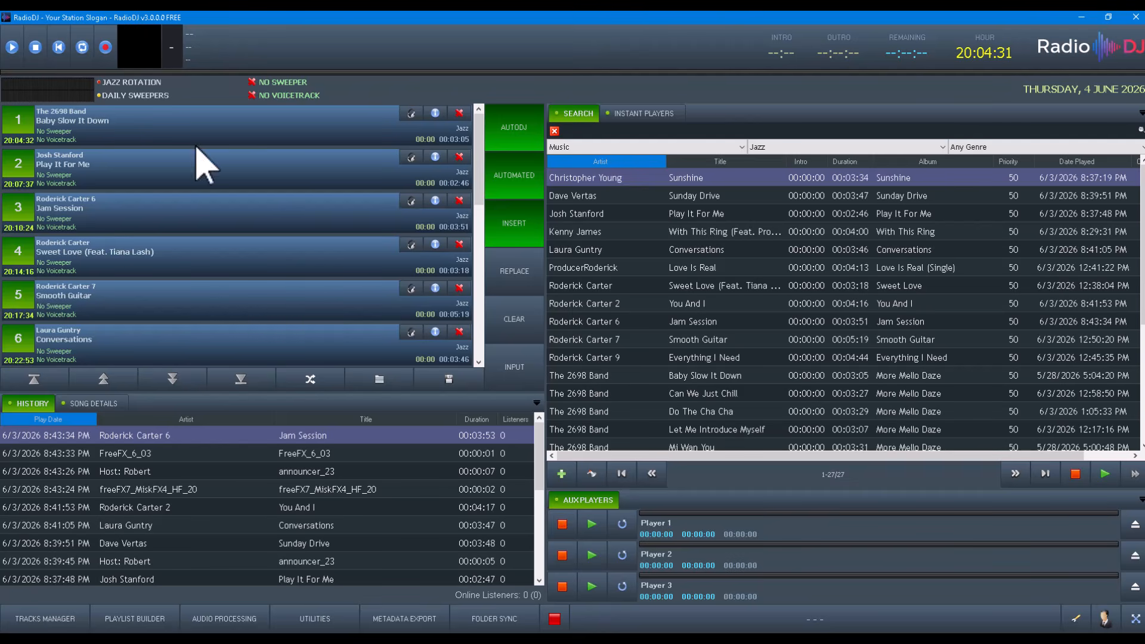
# - Start playing the first track in the playlist
pyautogui.click(18, 134)
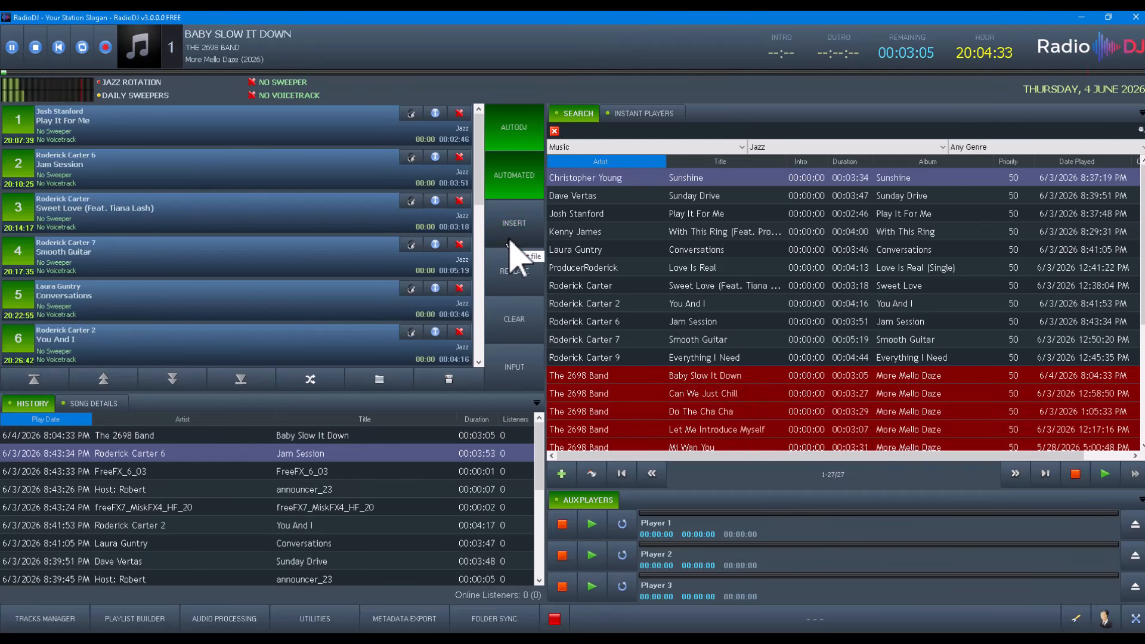